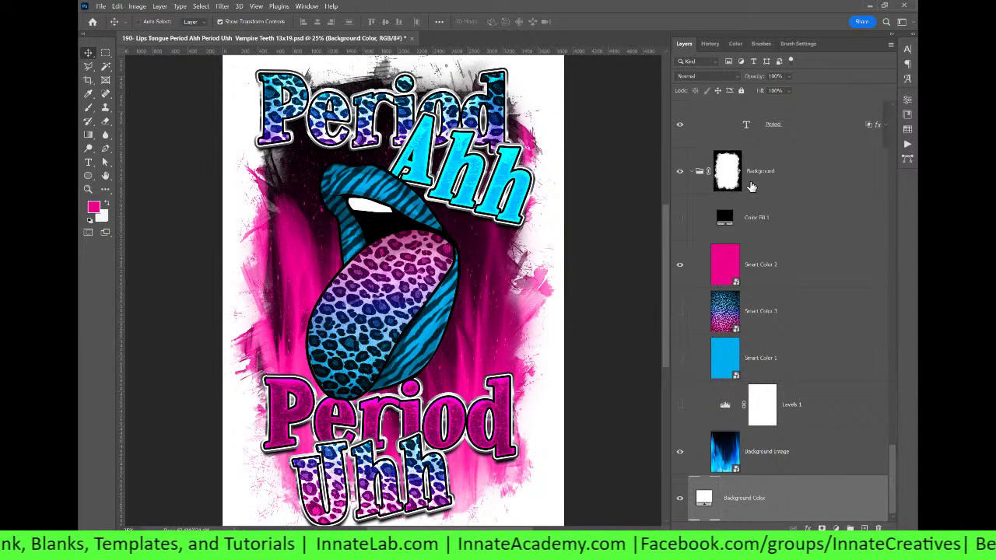
# Step: Examine the layer stack from the Background group through the text groups up to the Smart Color layers
pyautogui.click(751, 186)
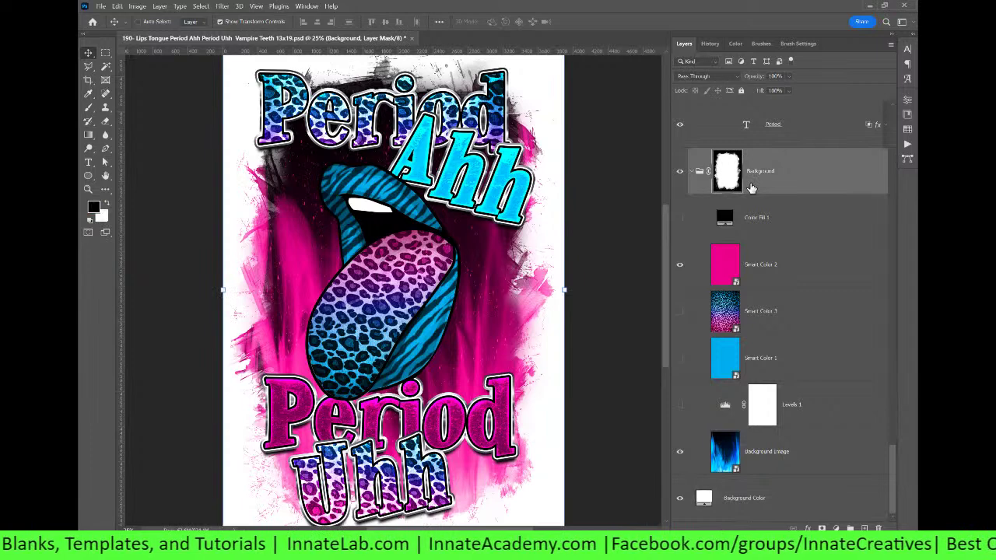
pyautogui.scroll(10, 809, 187)
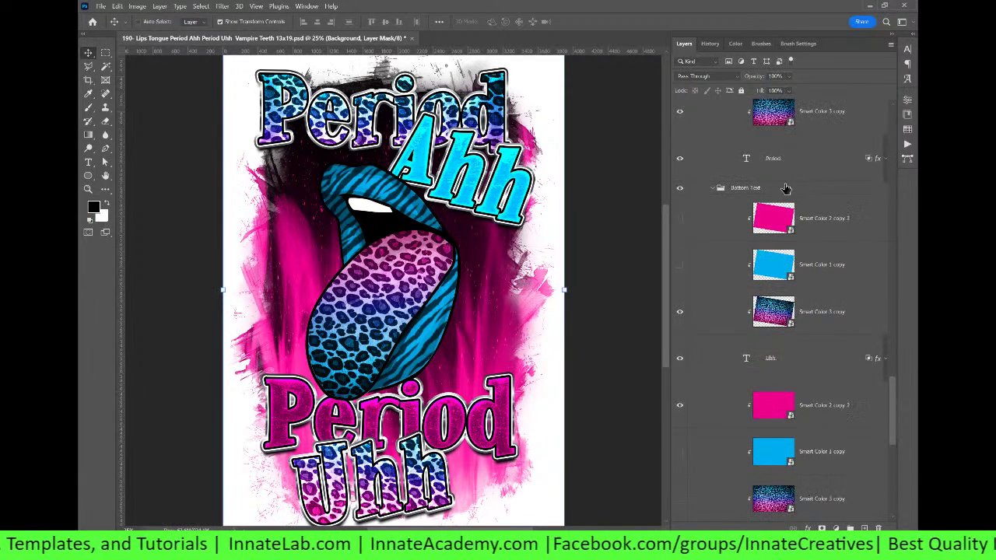
pyautogui.hotkey('ctrl', '2')
pyautogui.scroll(5, 774, 372)
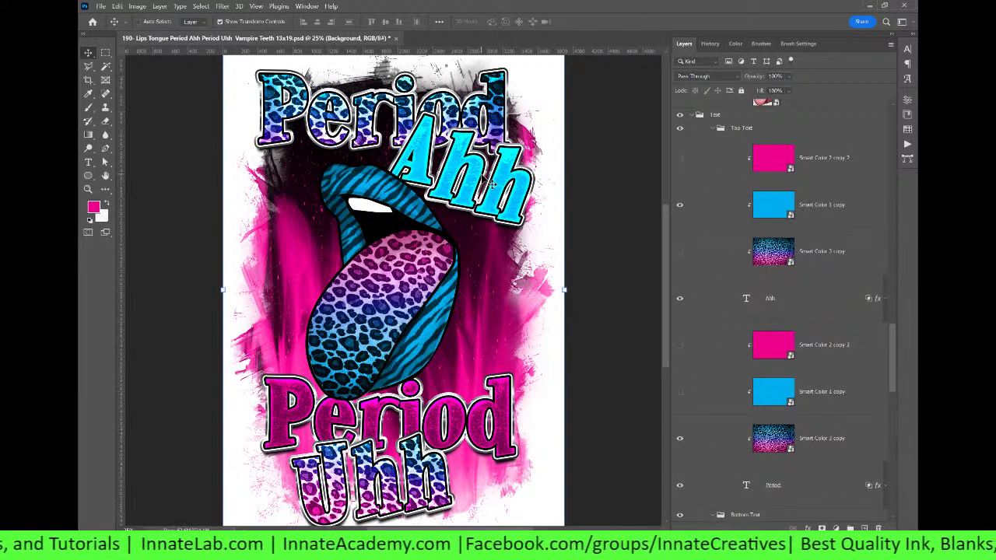
pyautogui.scroll(-10, 771, 181)
pyautogui.scroll(3, 771, 180)
pyautogui.click(751, 145)
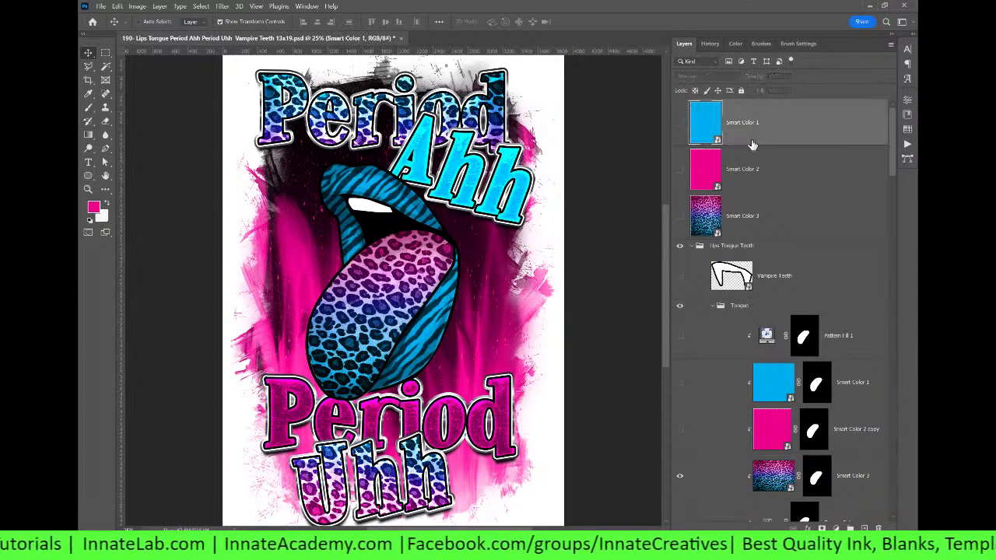
# Step: Select the lips' tiger-stripe Pattern Fill 1 layer from the artwork and hide it
pyautogui.rightClick(353, 183)
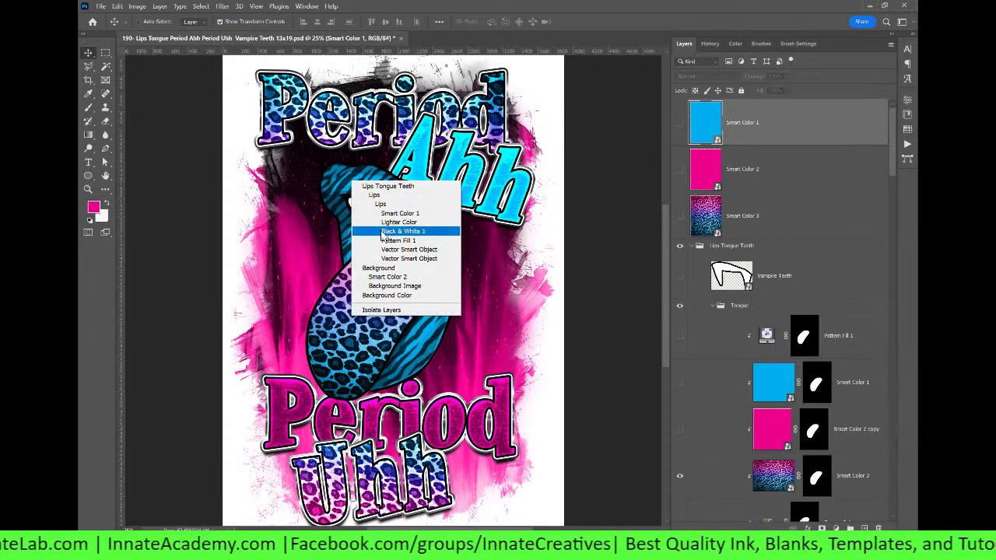
pyautogui.click(384, 240)
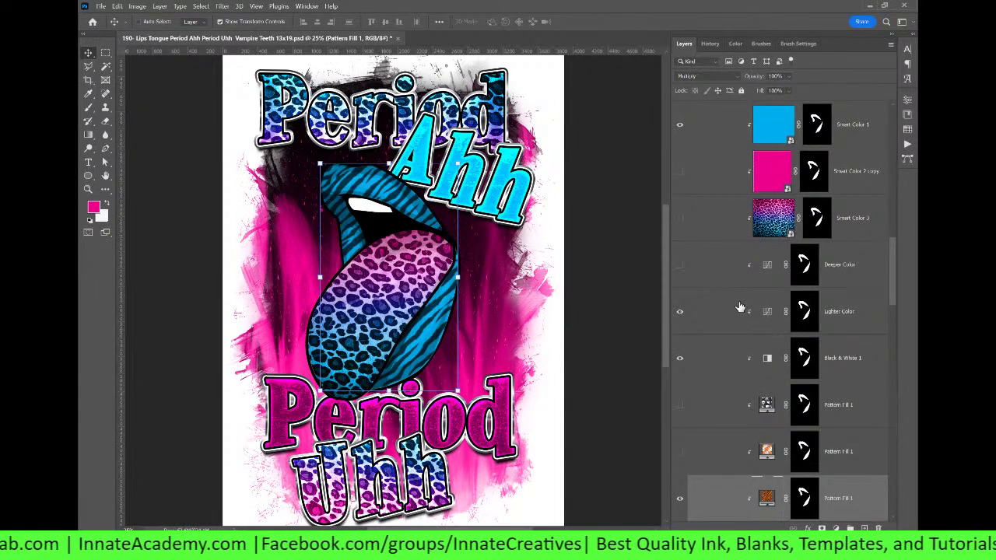
pyautogui.scroll(-3, 742, 300)
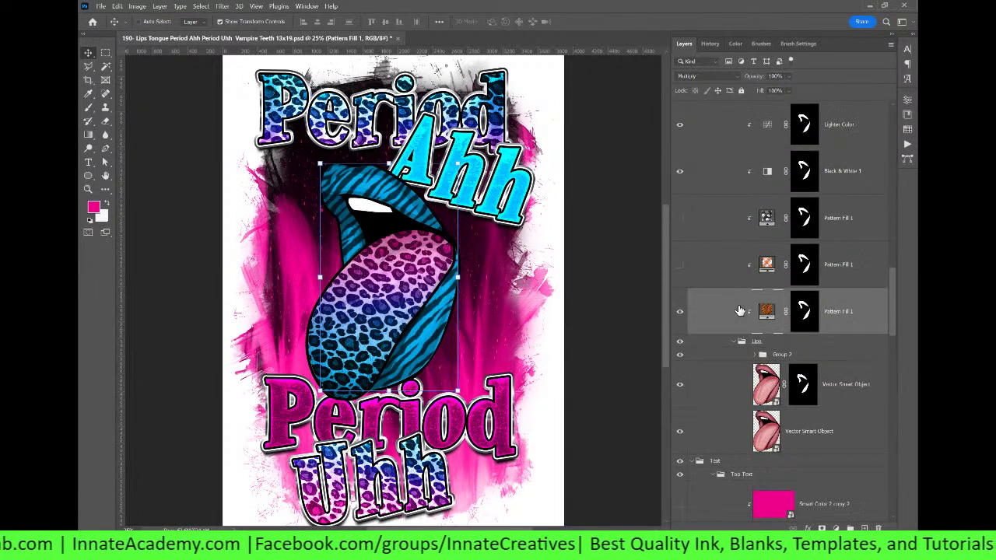
pyautogui.click(679, 312)
pyautogui.click(679, 314)
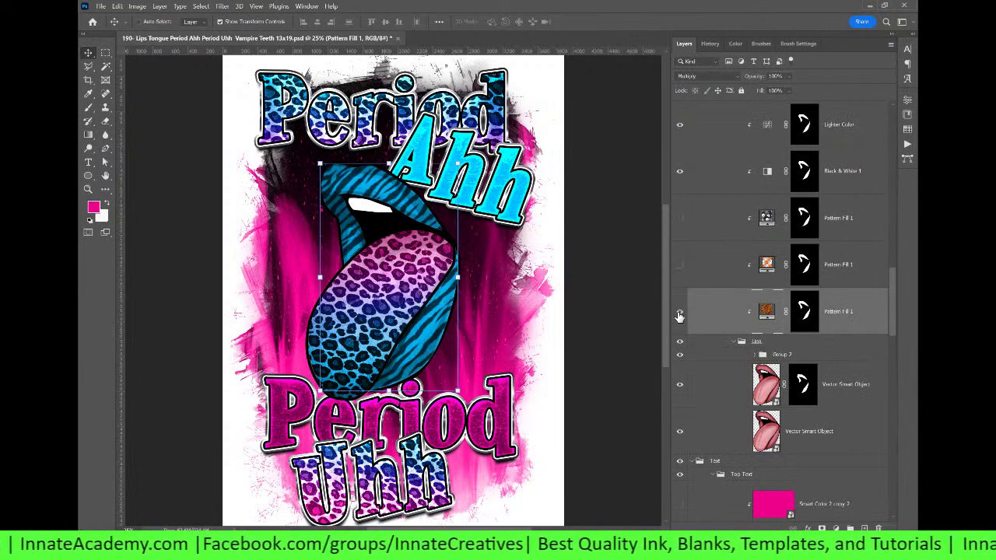
pyautogui.click(679, 314)
# Step: Try the orange-and-white pattern fill on the lips, replace it with the skull pattern fill, and hide the lips' Lighter Color adjustment
pyautogui.click(679, 266)
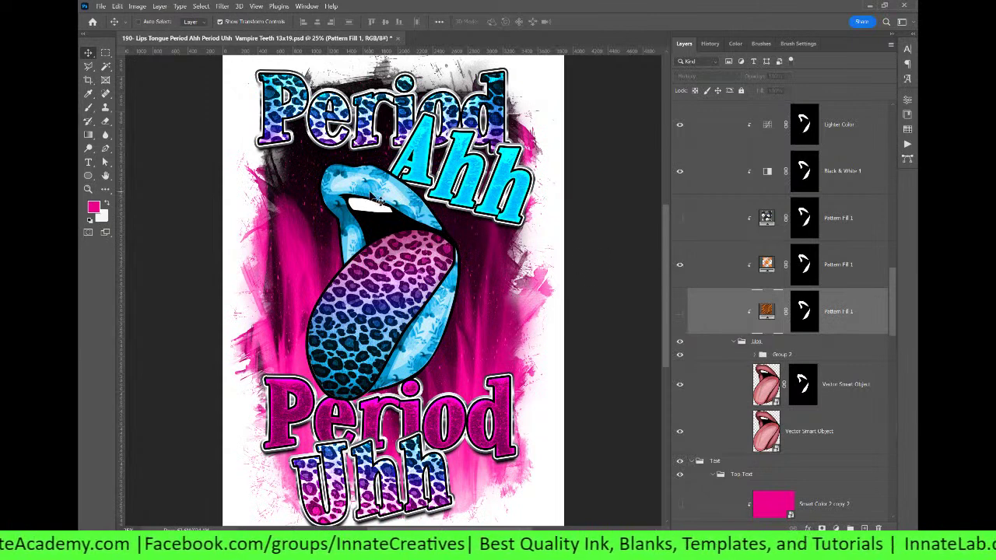
pyautogui.click(679, 266)
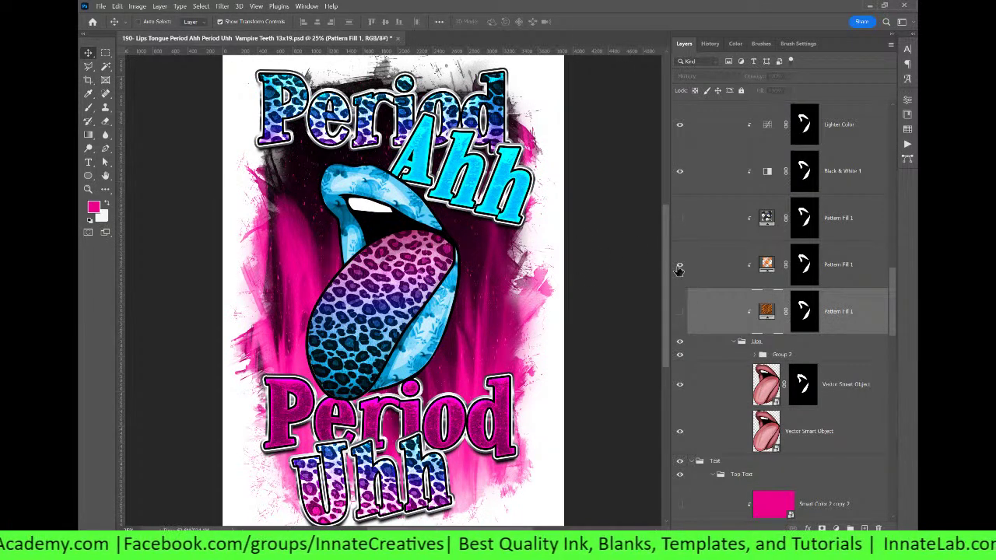
pyautogui.click(680, 219)
pyautogui.scroll(3, 685, 225)
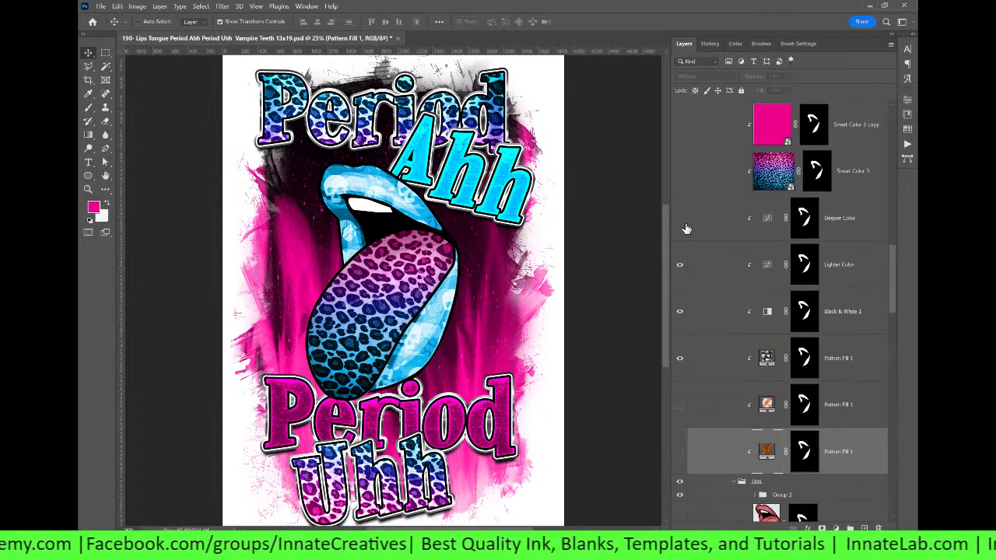
pyautogui.click(681, 270)
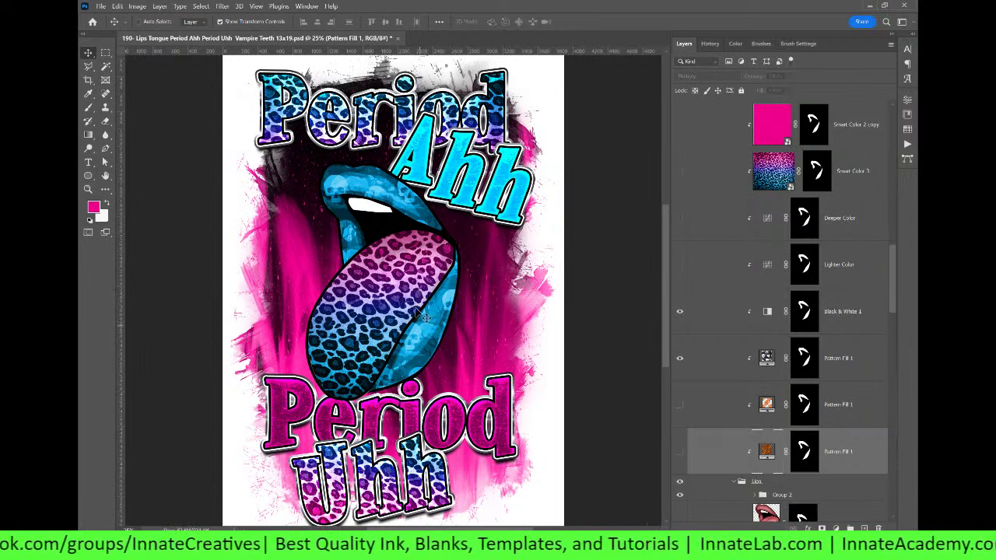
# Step: Locate the tongue's Smart Color 3 layer, hide it, and show the tongue's topmost Pattern Fill 1 layer
pyautogui.scroll(-1, 606, 322)
pyautogui.scroll(-2, 735, 359)
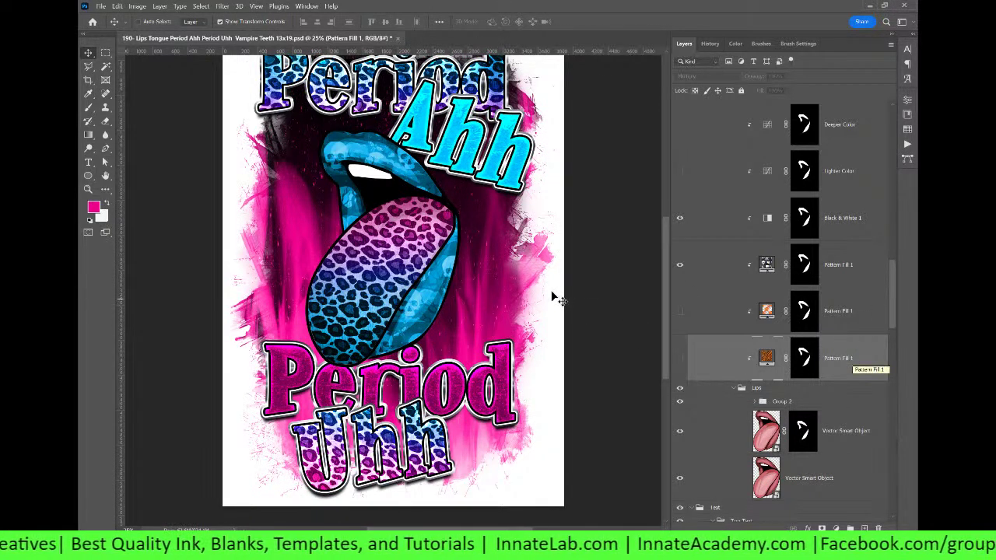
pyautogui.rightClick(390, 244)
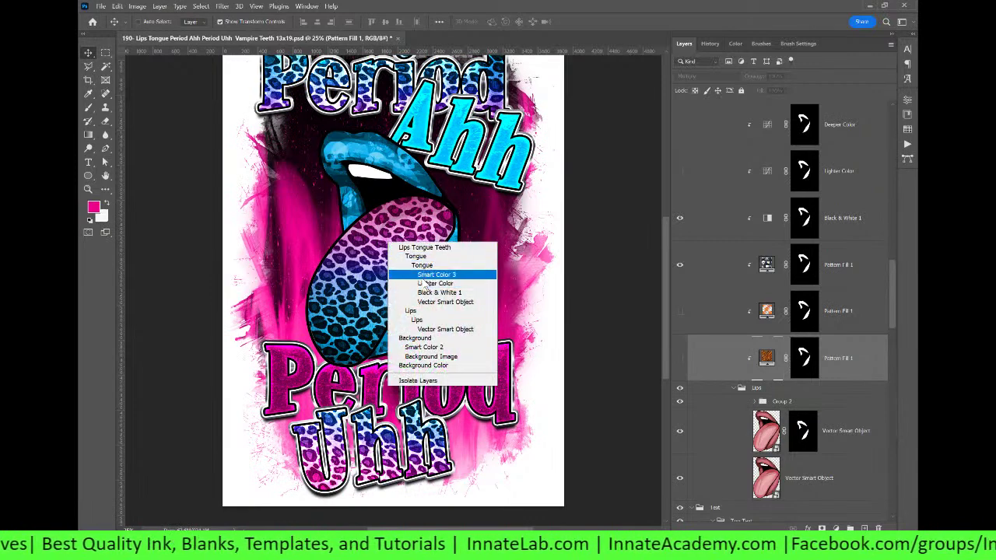
pyautogui.click(432, 274)
pyautogui.click(679, 169)
pyautogui.click(679, 310)
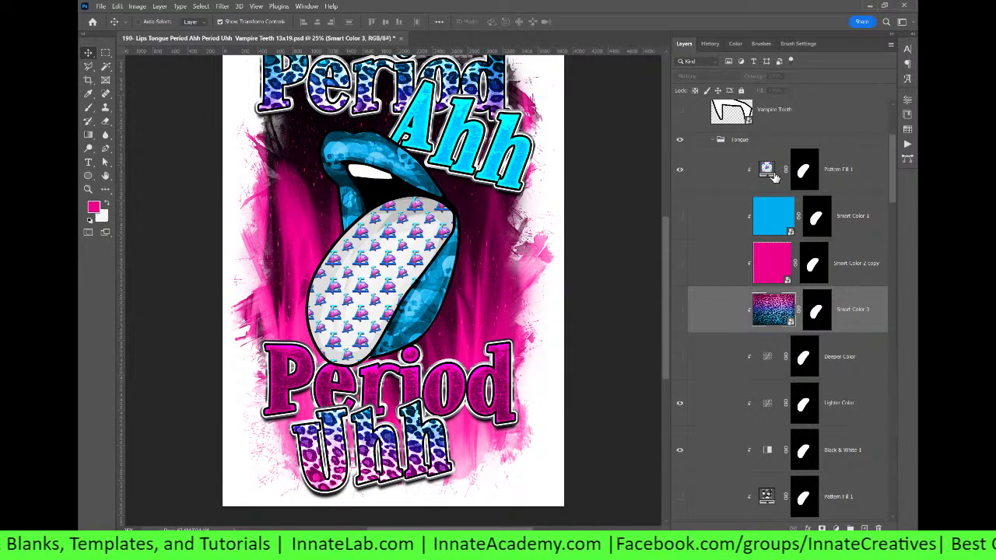
# Step: Show Smart Color 1 on the tongue beneath the topmost Pattern Fill 1, checking the tongue without the pattern
pyautogui.click(680, 170)
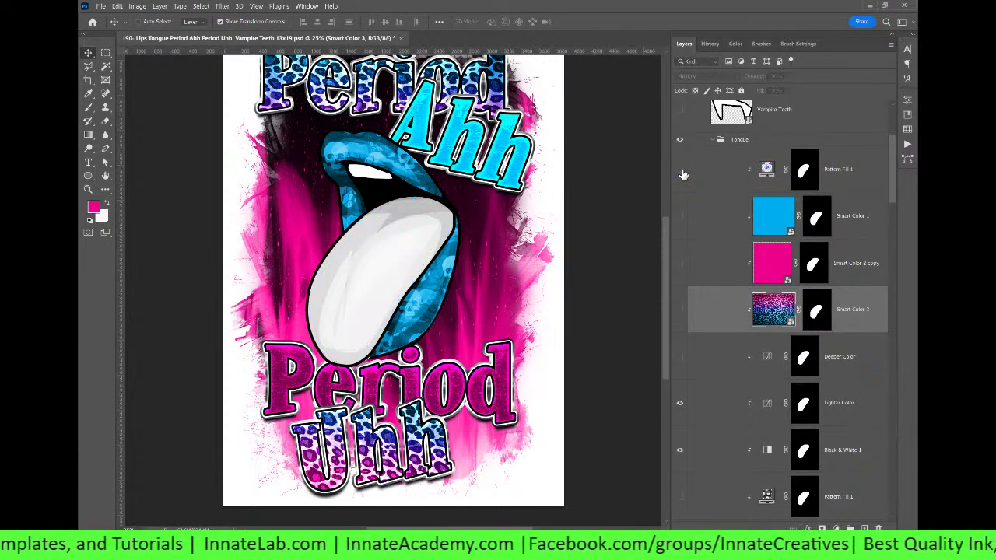
pyautogui.click(680, 215)
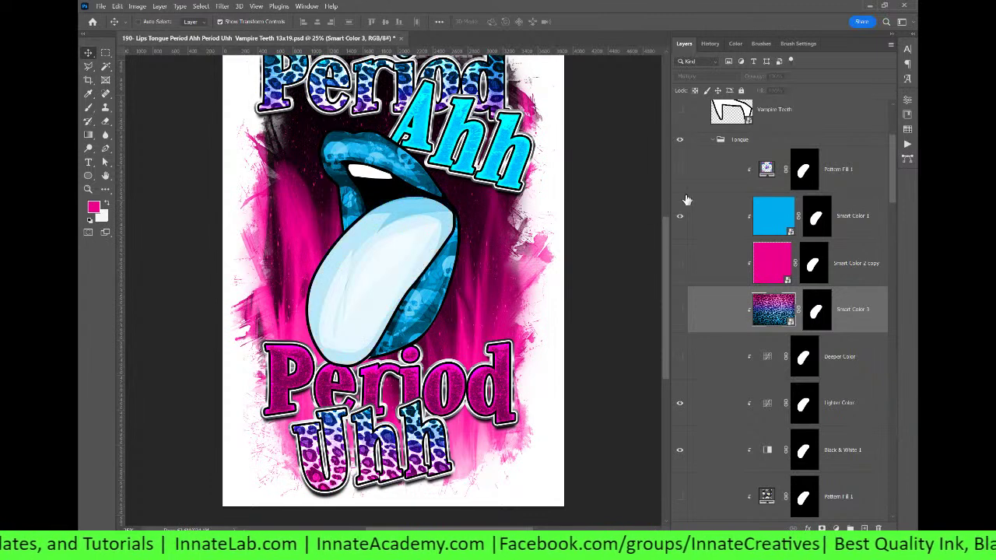
pyautogui.click(681, 171)
# Step: Open the tongue's topmost pattern fill settings and try several other patterns, going back to the small pink-and-blue motif
pyautogui.click(805, 183)
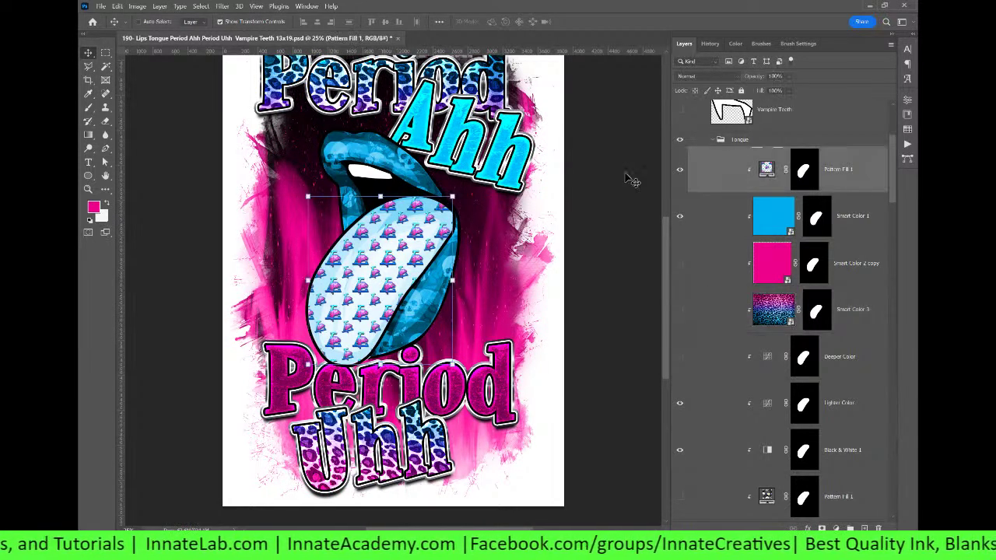
pyautogui.doubleClick(768, 171)
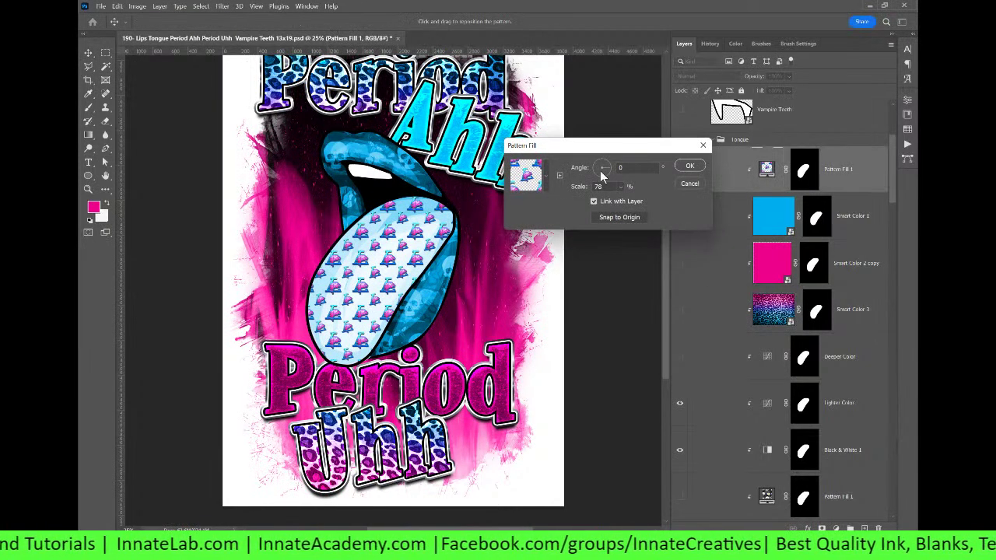
pyautogui.click(547, 182)
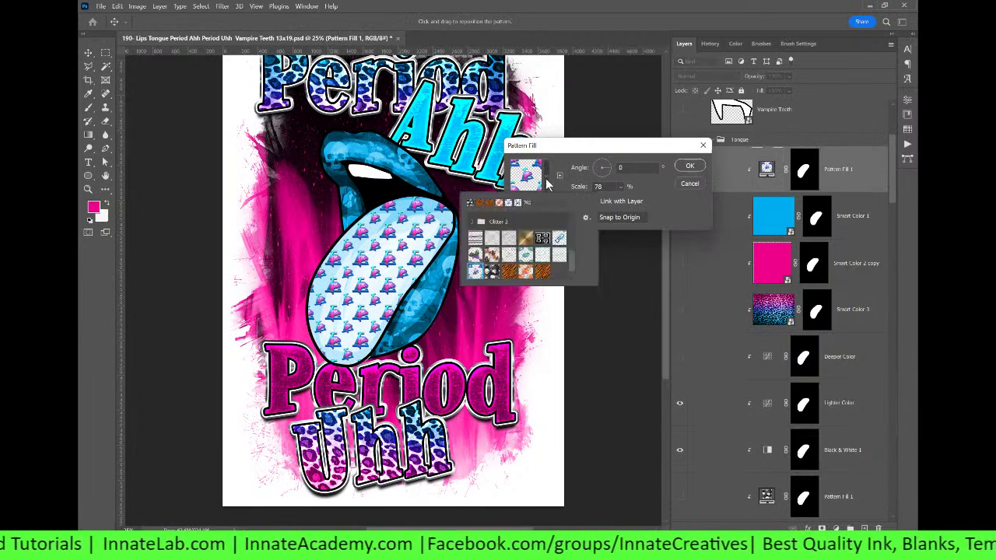
pyautogui.click(543, 238)
pyautogui.click(525, 272)
pyautogui.click(525, 274)
pyautogui.click(509, 274)
pyautogui.click(491, 272)
pyautogui.click(474, 271)
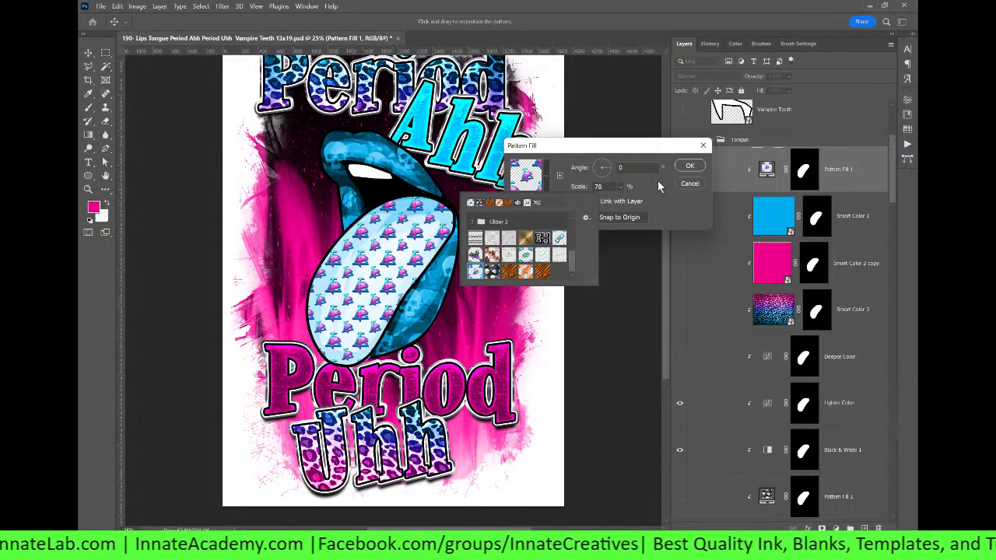
# Step: Preview the gold and light geometric patterns on the tongue, then reapply the pink-and-blue motif and accept the pattern fill
pyautogui.click(475, 238)
pyautogui.click(526, 240)
pyautogui.click(498, 239)
pyautogui.click(509, 238)
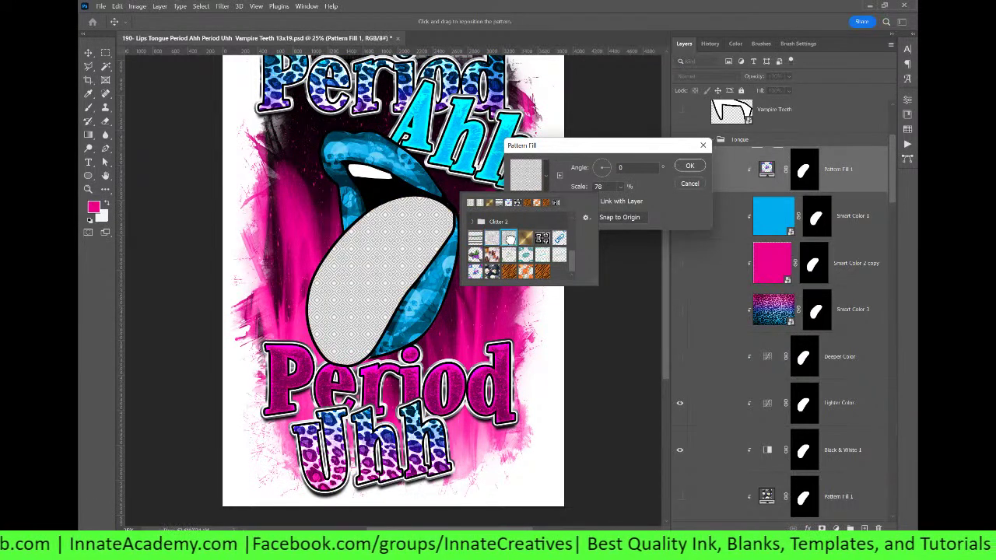
pyautogui.click(475, 272)
pyautogui.click(689, 167)
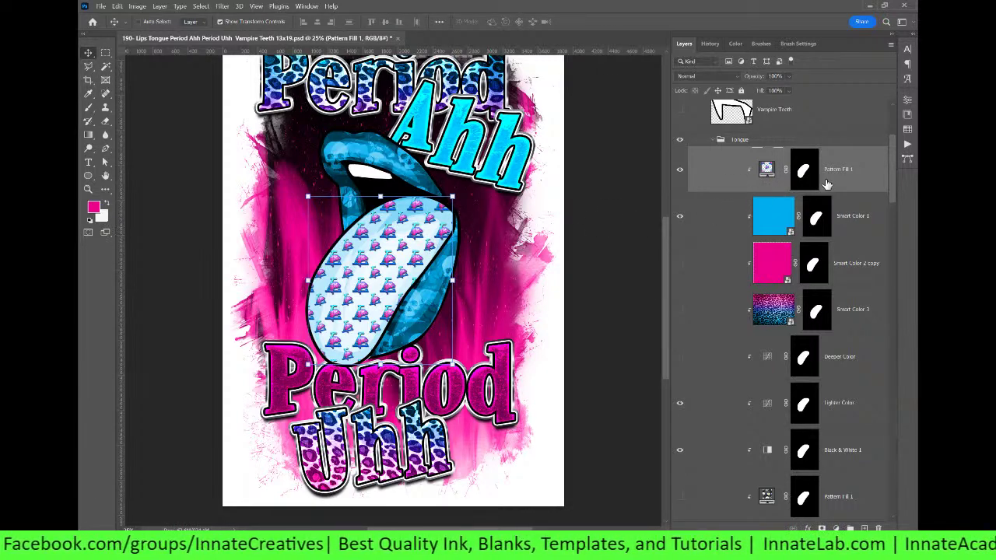
# Step: Select the tongue's Smart Color 1 layer and hide the Pattern Fill 1 layer above it
pyautogui.click(848, 231)
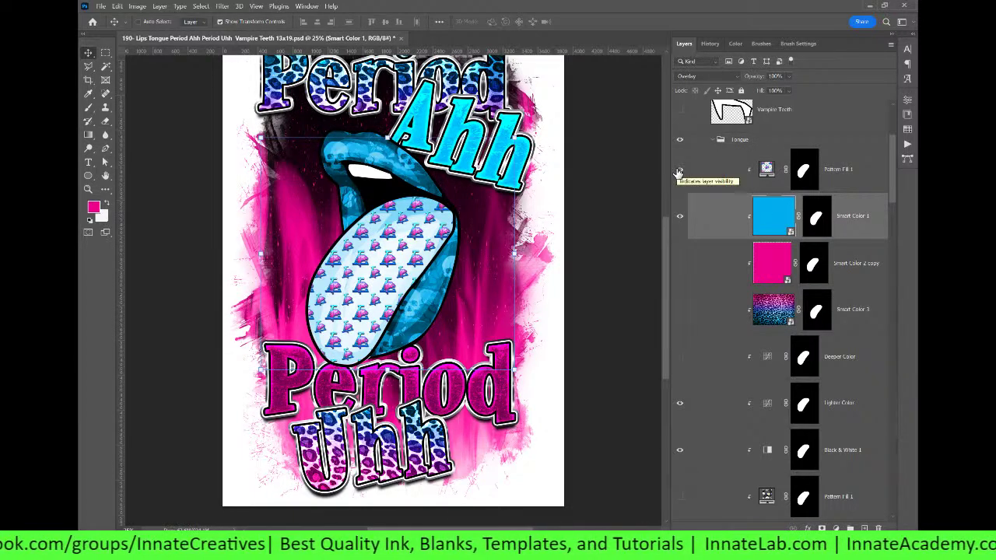
pyautogui.click(863, 185)
pyautogui.click(854, 217)
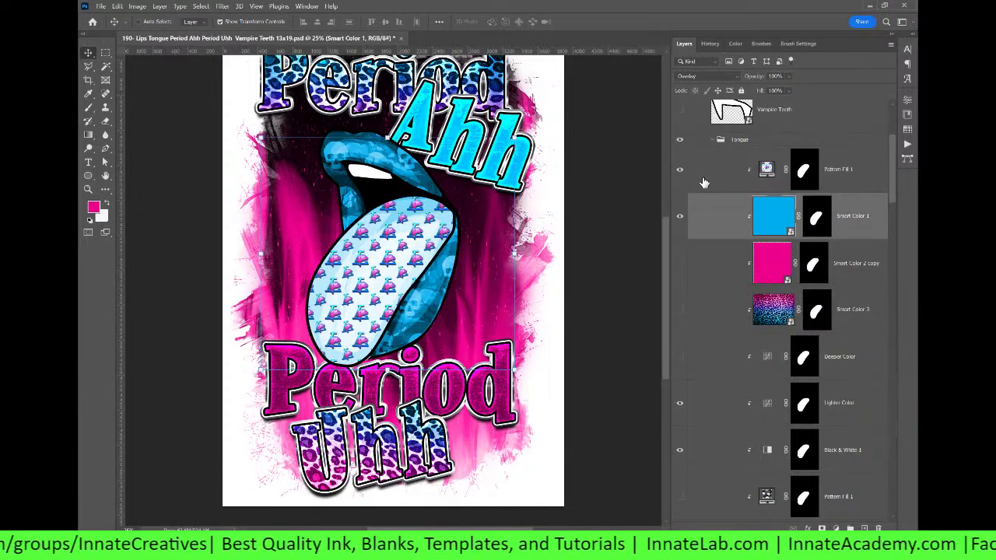
pyautogui.click(675, 173)
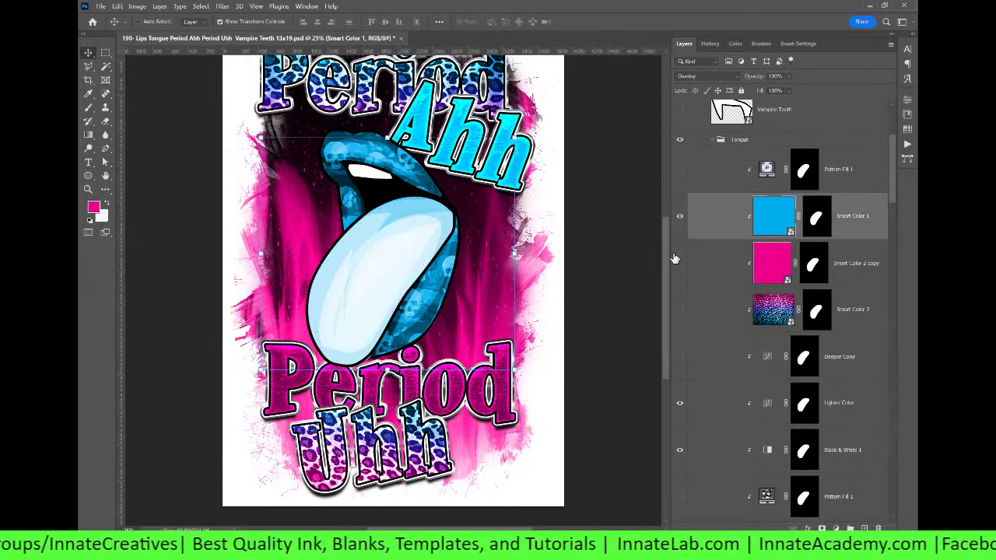
# Step: Compare the tongue with Smart Color 3 and Smart Color 1 toggled, and preview other blend modes for Smart Color 1, keeping Overlay
pyautogui.click(679, 310)
pyautogui.click(679, 311)
pyautogui.click(680, 216)
pyautogui.click(681, 218)
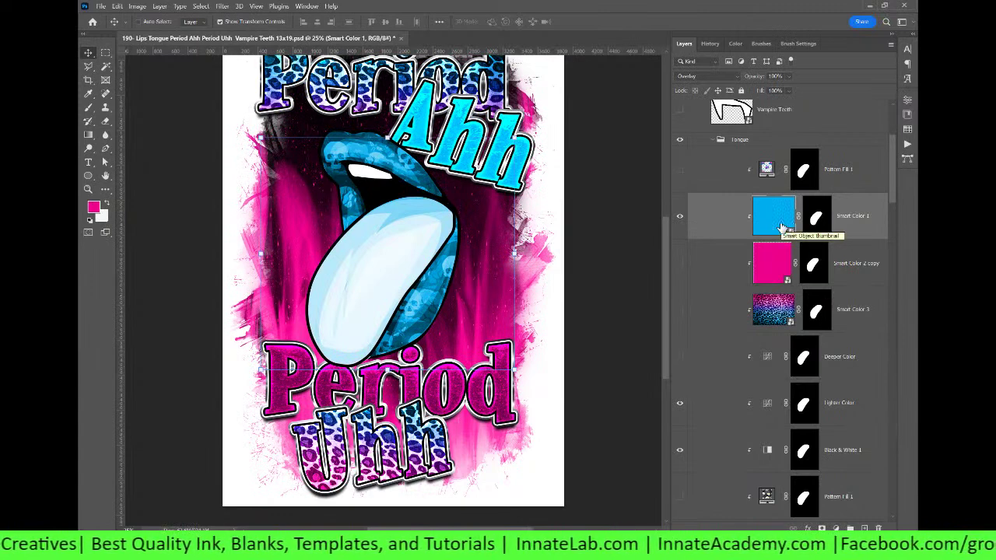
pyautogui.click(727, 77)
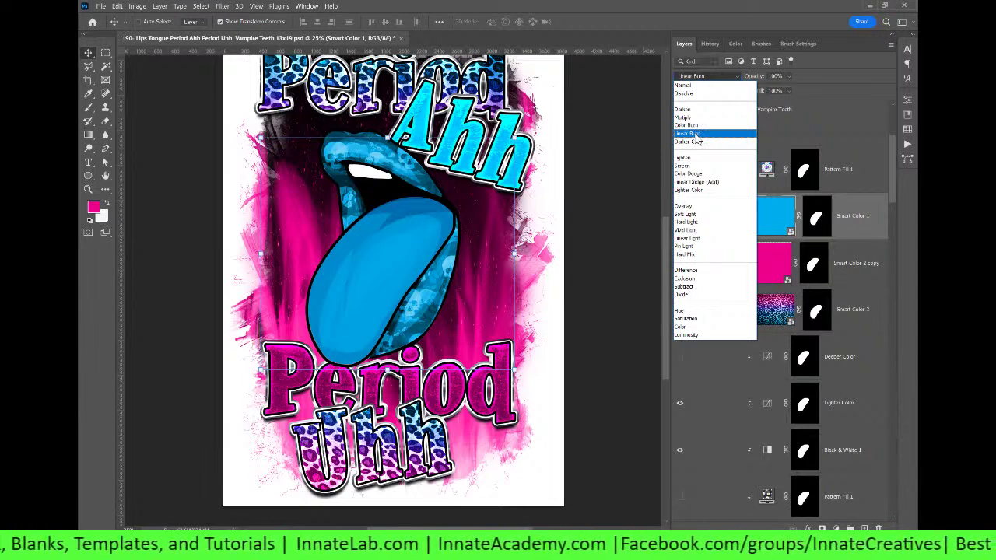
pyautogui.click(683, 205)
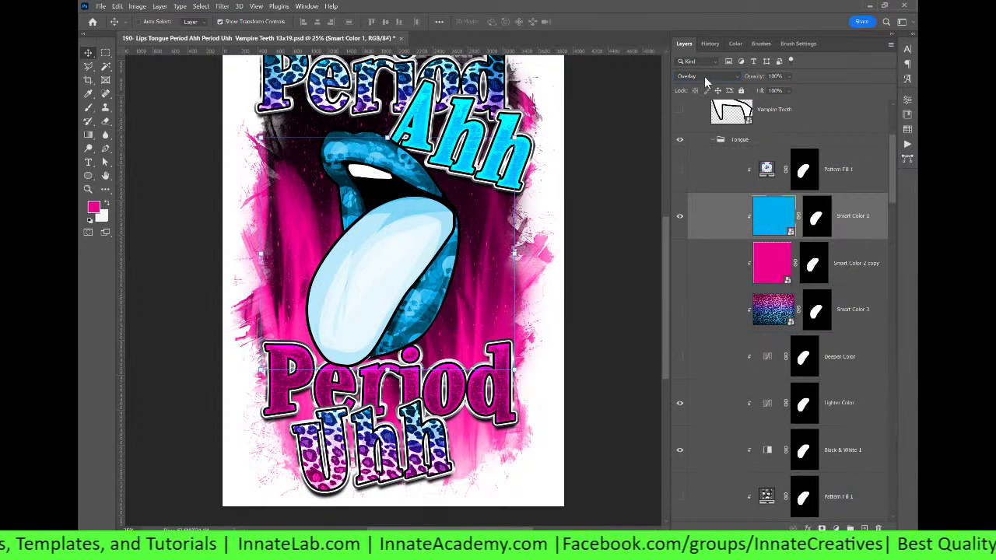
# Step: Select the tongue's Black & White 1 adjustment and toggle its visibility off and on to compare the effect
pyautogui.scroll(-5, 766, 296)
pyautogui.scroll(4, 766, 295)
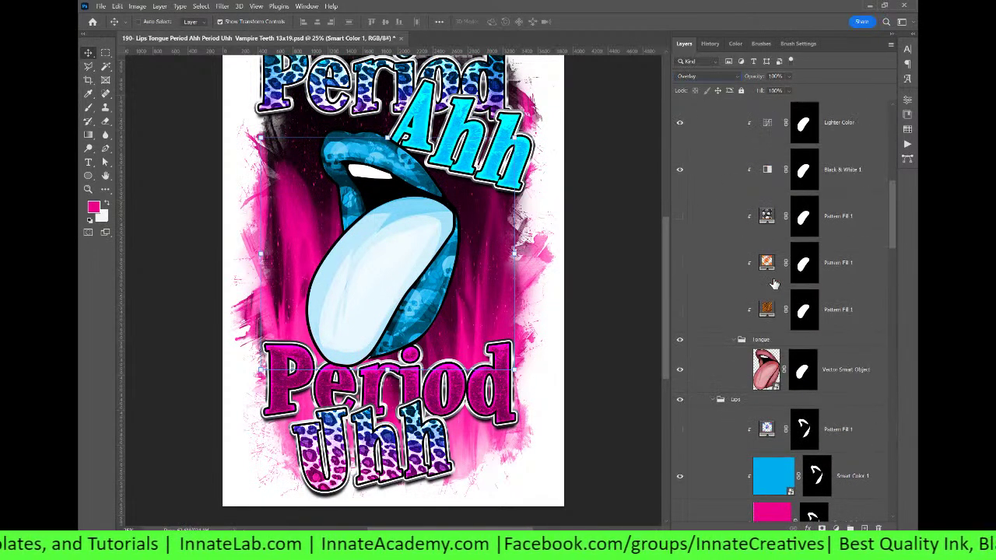
pyautogui.click(856, 137)
pyautogui.click(717, 184)
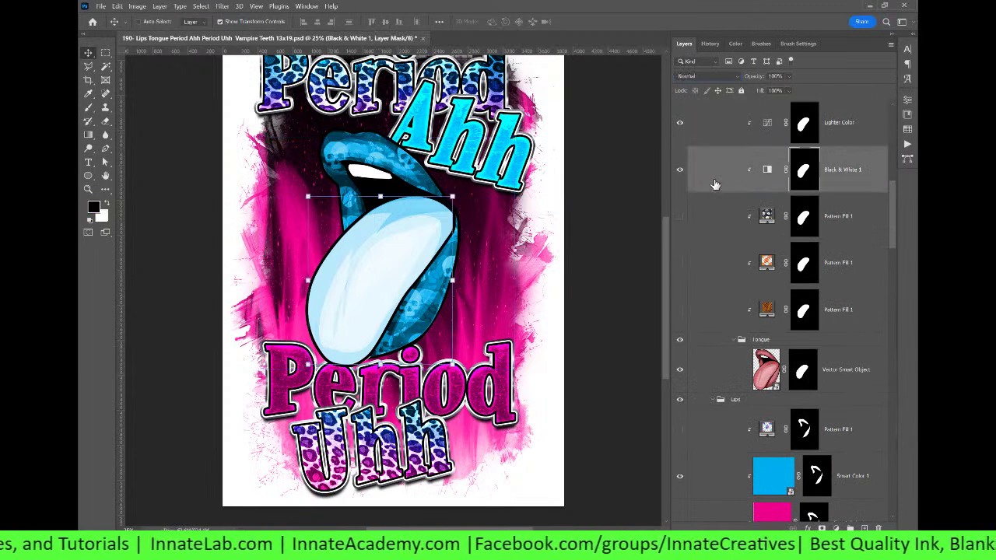
pyautogui.click(679, 171)
pyautogui.click(679, 171)
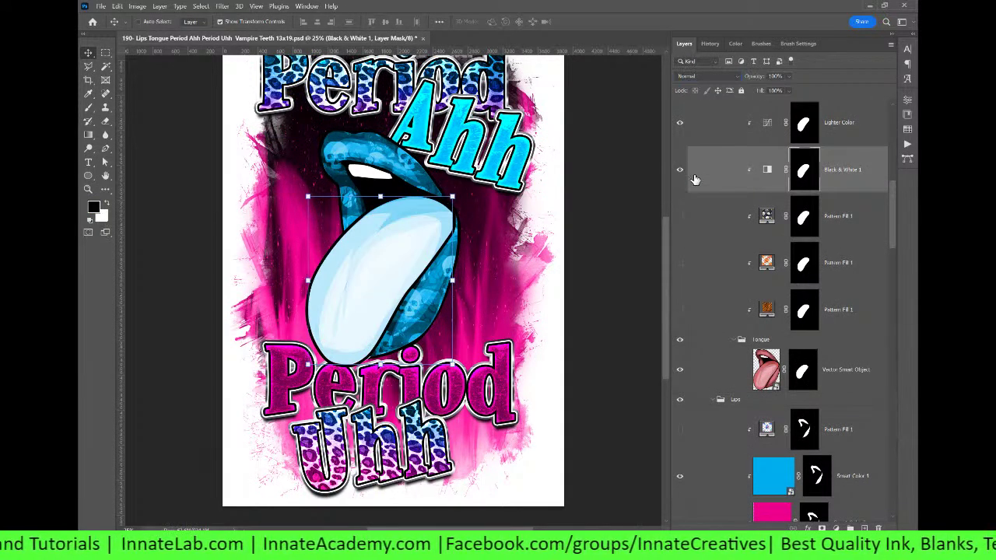
# Step: Compare the tongue without its Lighter Color adjustment, restore that adjustment, and show the Deeper Color adjustment
pyautogui.scroll(1, 700, 181)
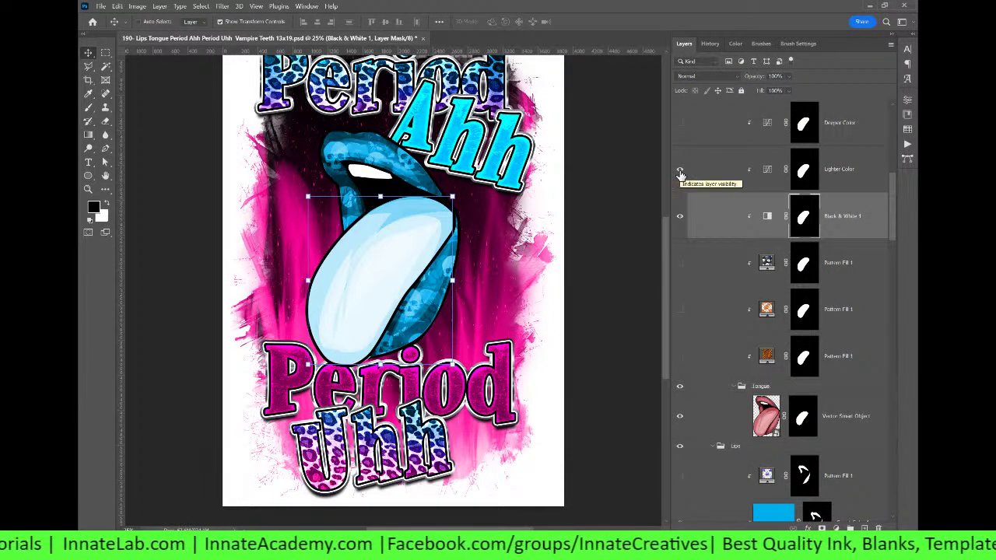
pyautogui.click(679, 171)
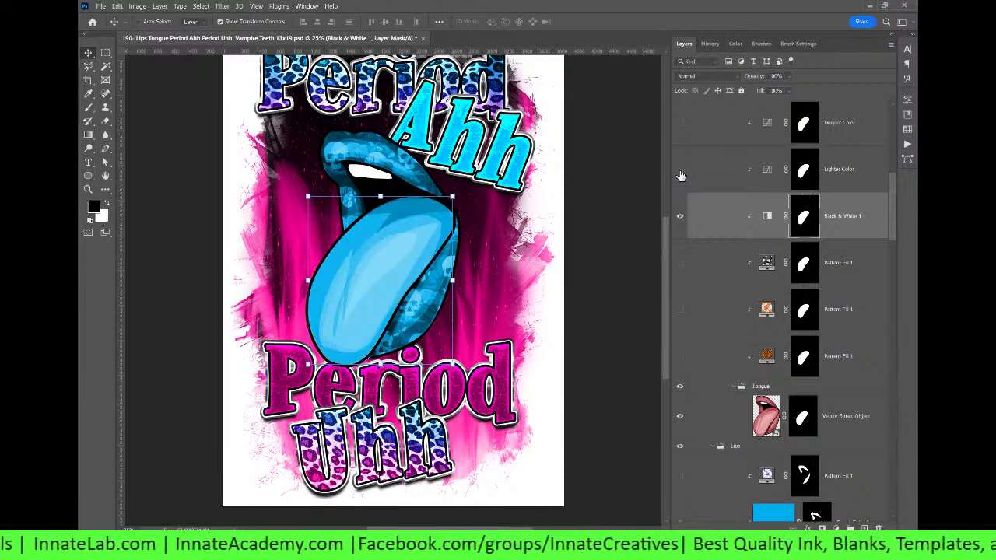
pyautogui.click(679, 171)
pyautogui.click(679, 132)
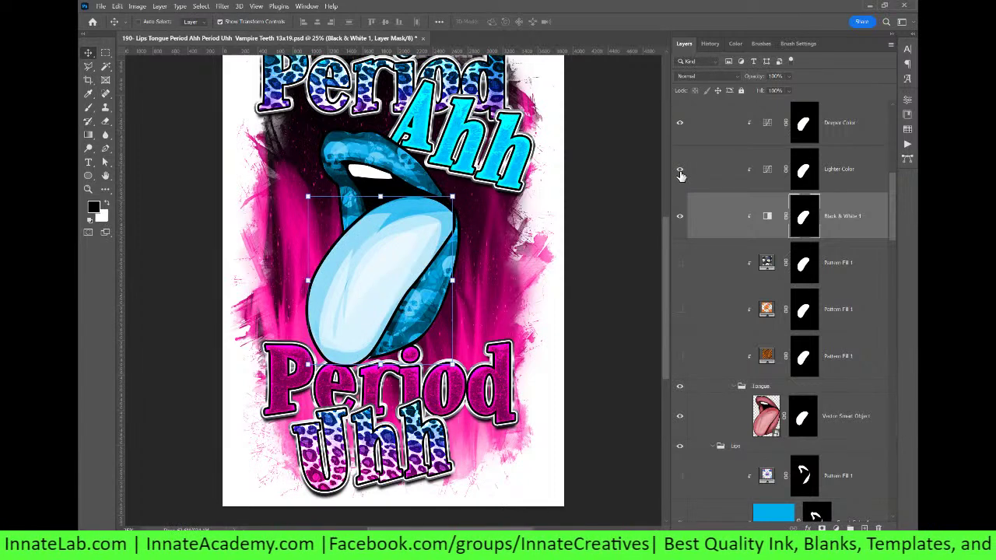
# Step: Hide the tongue's Lighter Color adjustment and open the contents of the main Smart Color 1 smart object above the Lips Tongue Teeth group
pyautogui.click(680, 171)
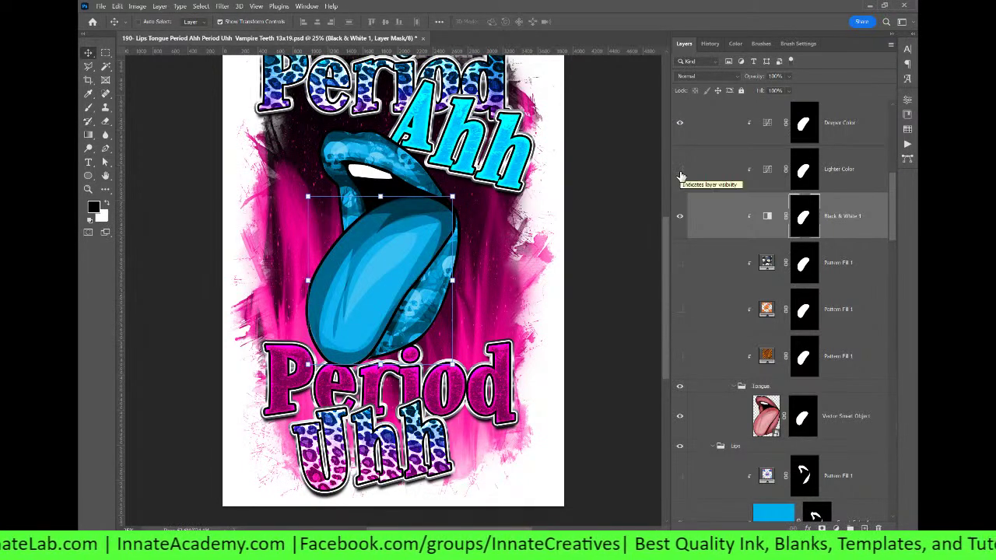
pyautogui.scroll(2, 680, 175)
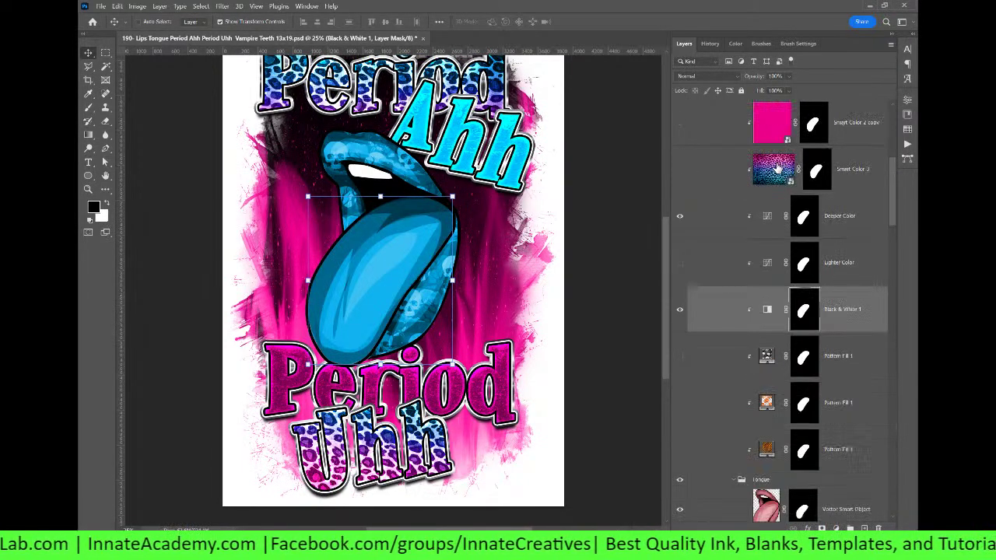
pyautogui.scroll(2, 770, 160)
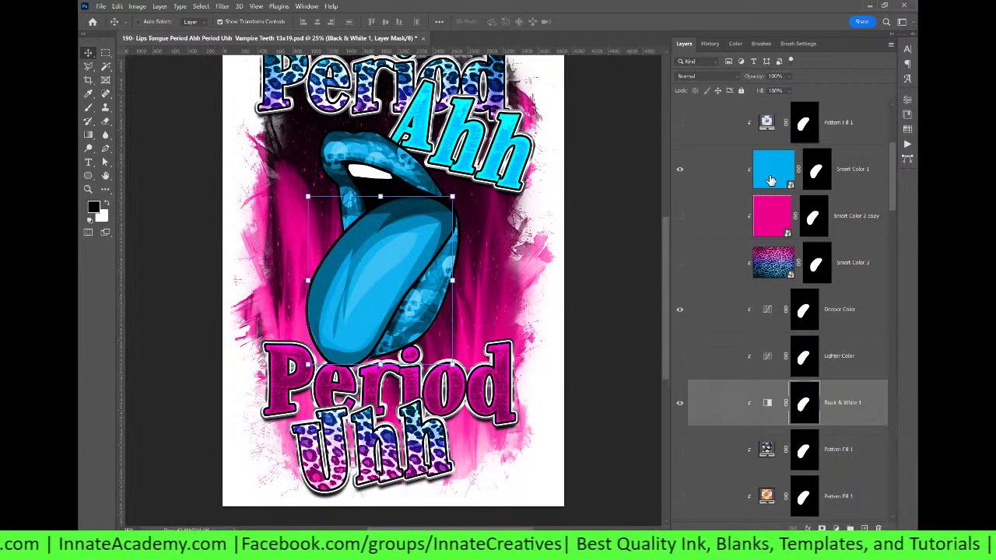
pyautogui.click(770, 181)
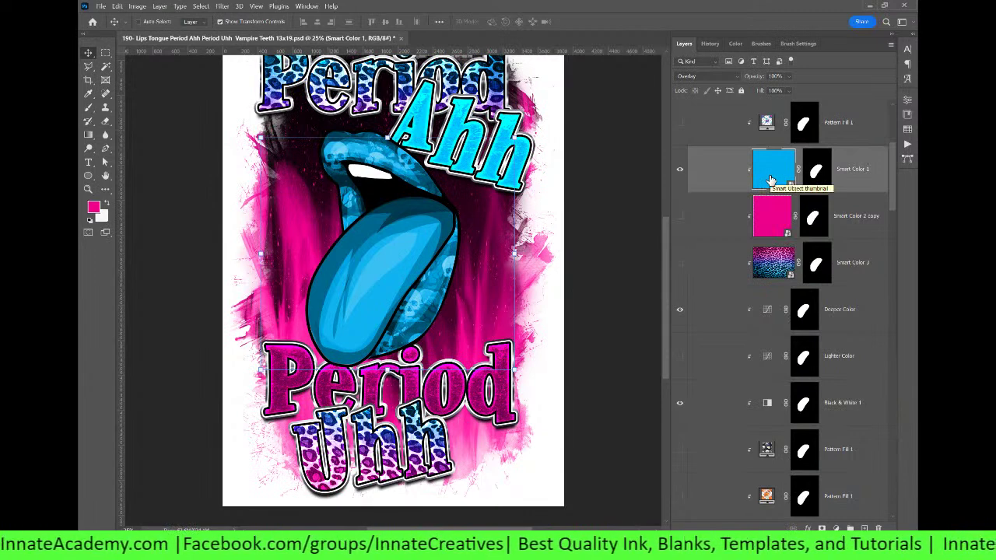
pyautogui.scroll(5, 767, 177)
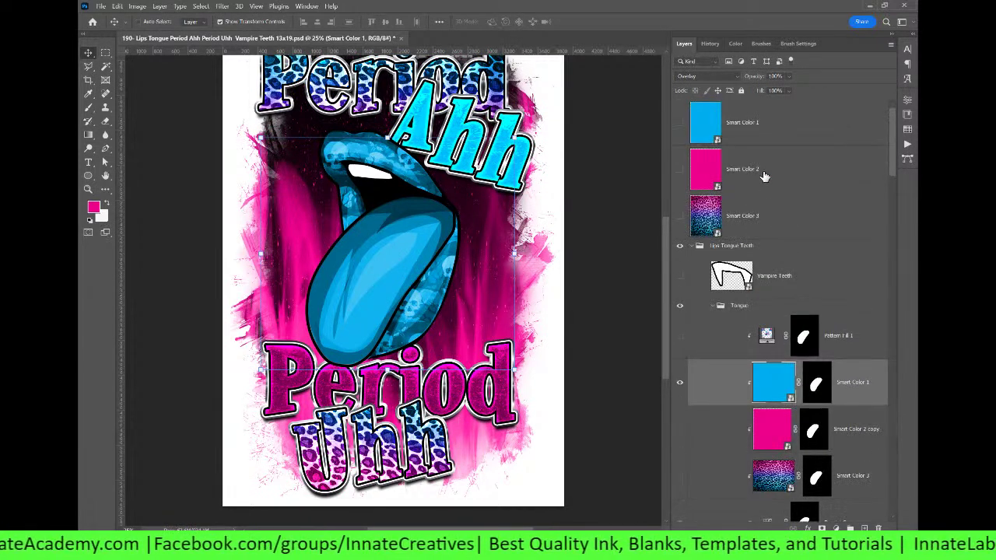
pyautogui.click(716, 125)
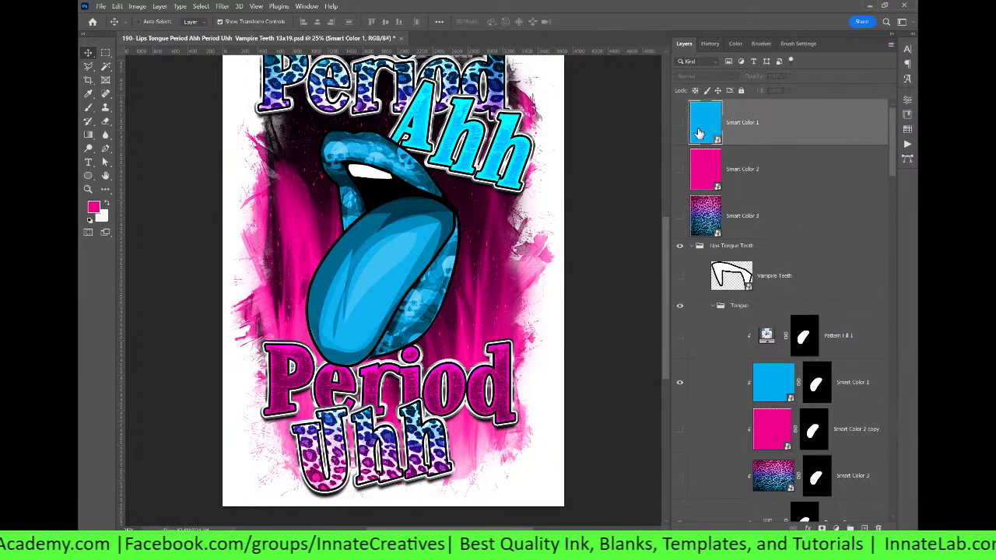
pyautogui.doubleClick(698, 133)
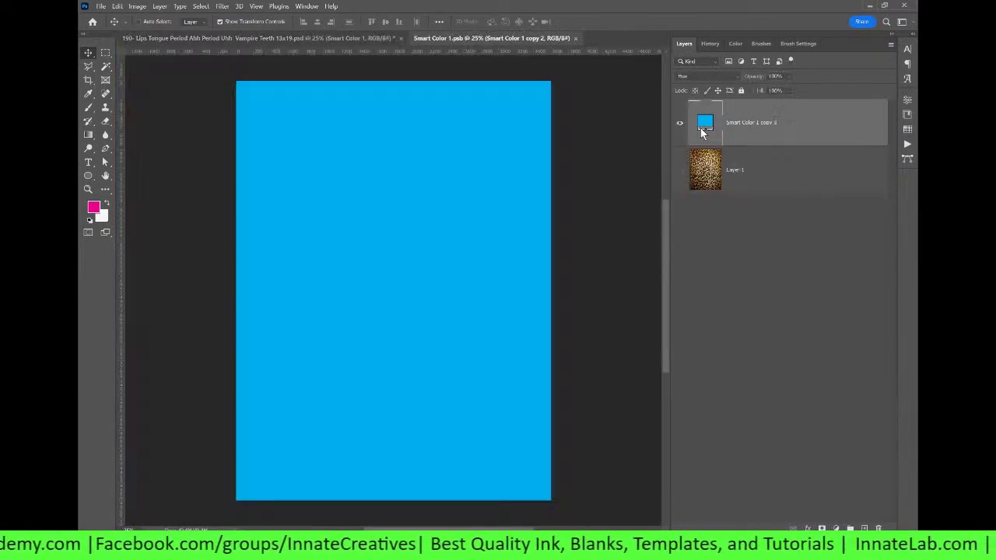
# Step: Show the swatches with the Pure group expanded, and try Pure Red Orange on the blue fill layer before undoing it
pyautogui.click(913, 38)
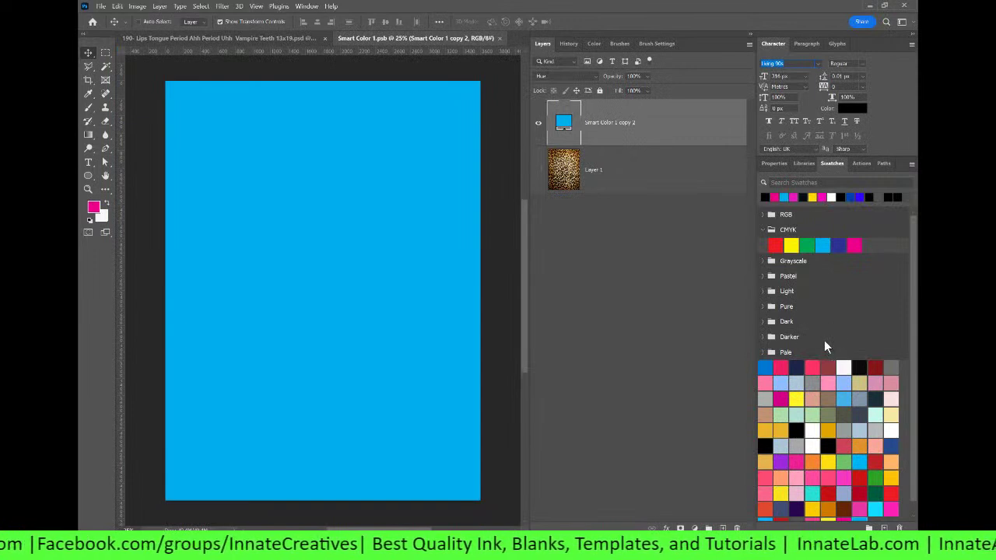
pyautogui.scroll(-1, 823, 340)
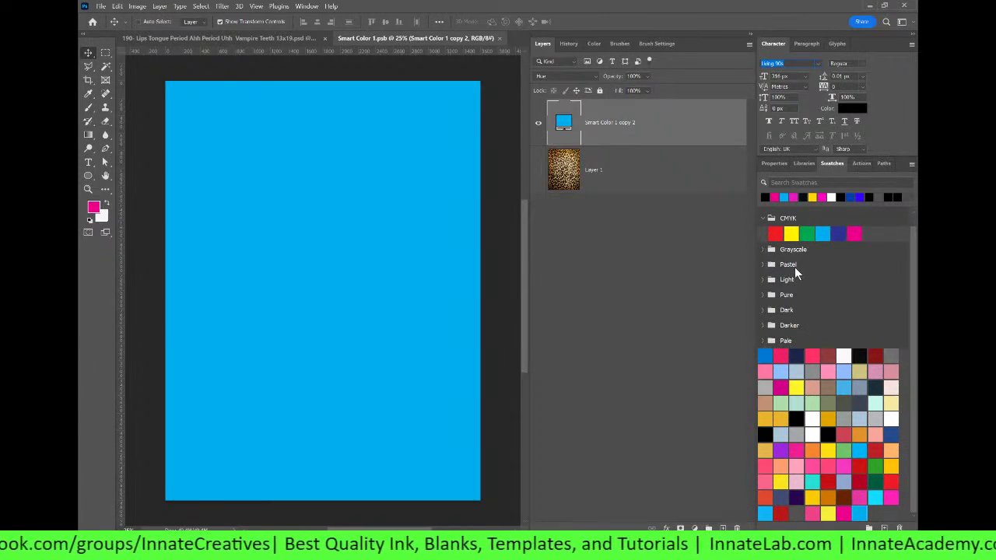
pyautogui.click(764, 295)
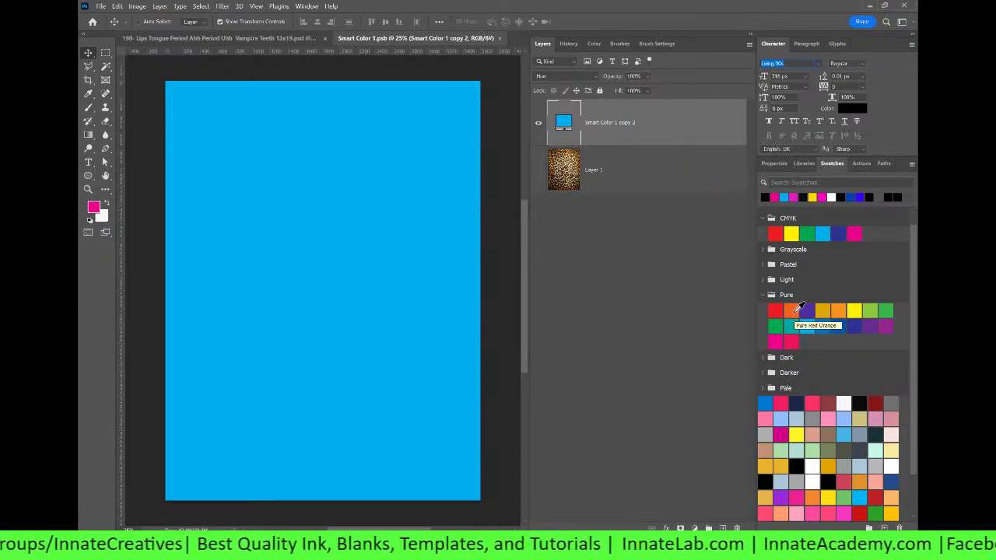
pyautogui.click(797, 311)
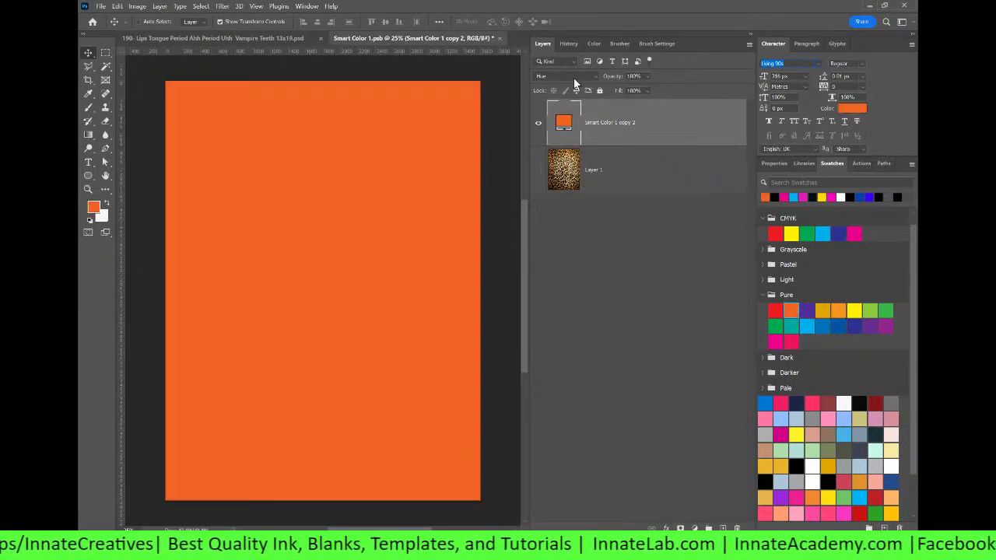
pyautogui.hotkey('ctrl', 'z')
# Step: Duplicate the blue fill layer, recolor the duplicate Pure Red Orange, and save and close the Smart Color 1 contents
pyautogui.rightClick(656, 138)
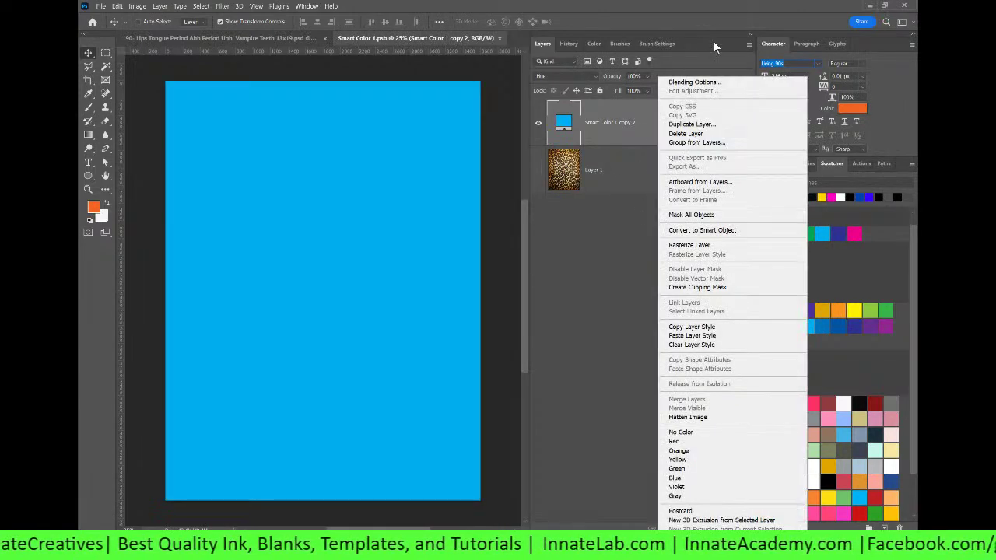
pyautogui.click(711, 125)
pyautogui.press('Return')
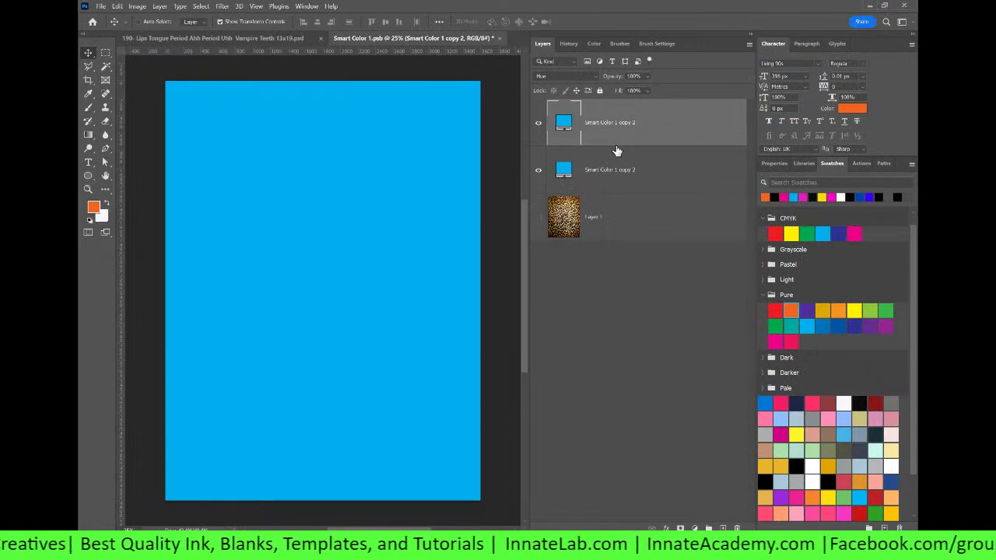
pyautogui.click(790, 312)
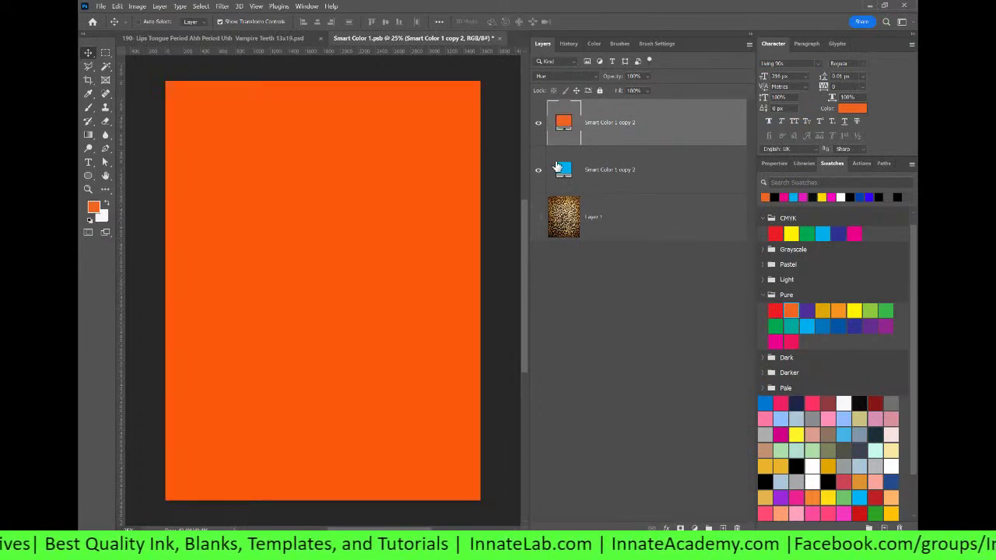
pyautogui.click(500, 38)
pyautogui.click(482, 212)
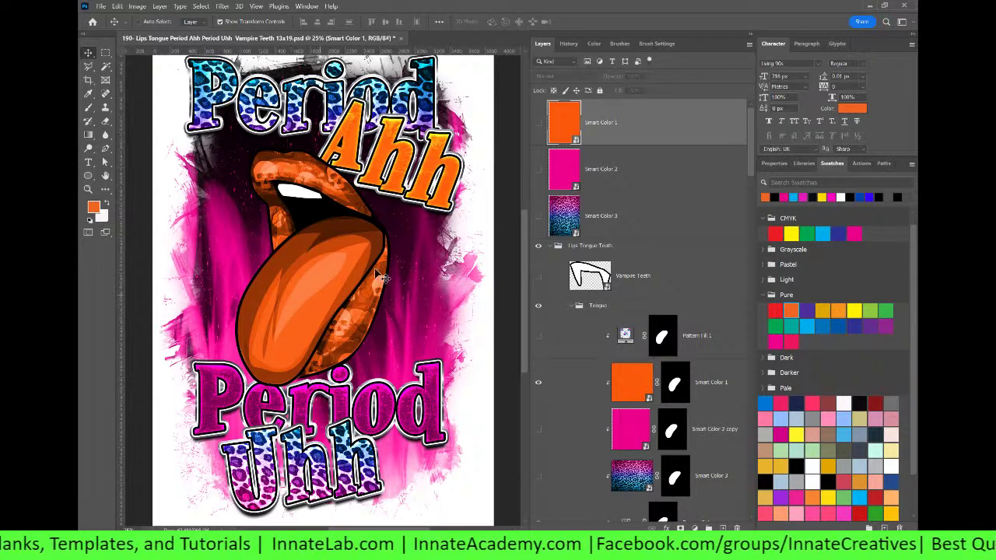
# Step: Open the contents of the main Smart Color 3 smart object with the leopard pattern
pyautogui.click(600, 172)
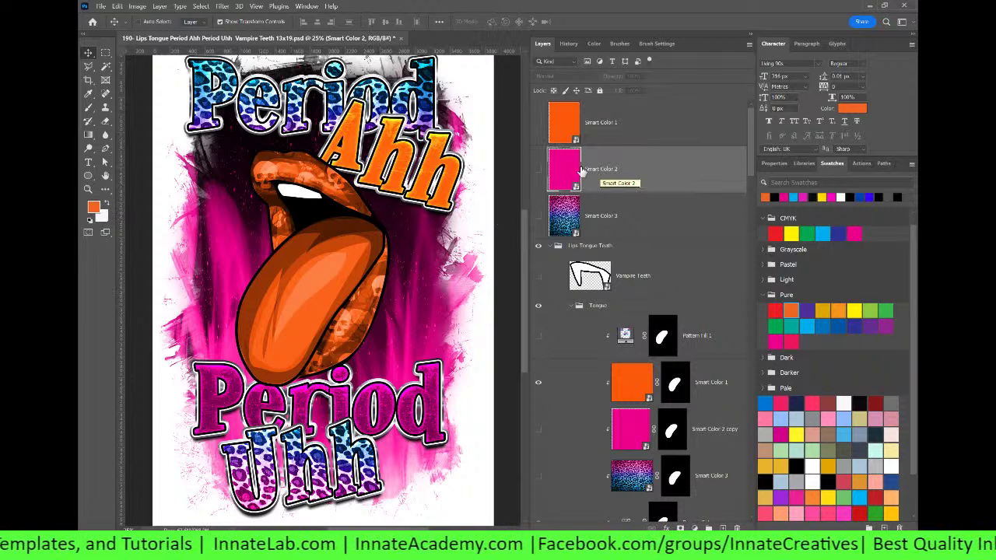
pyautogui.click(554, 223)
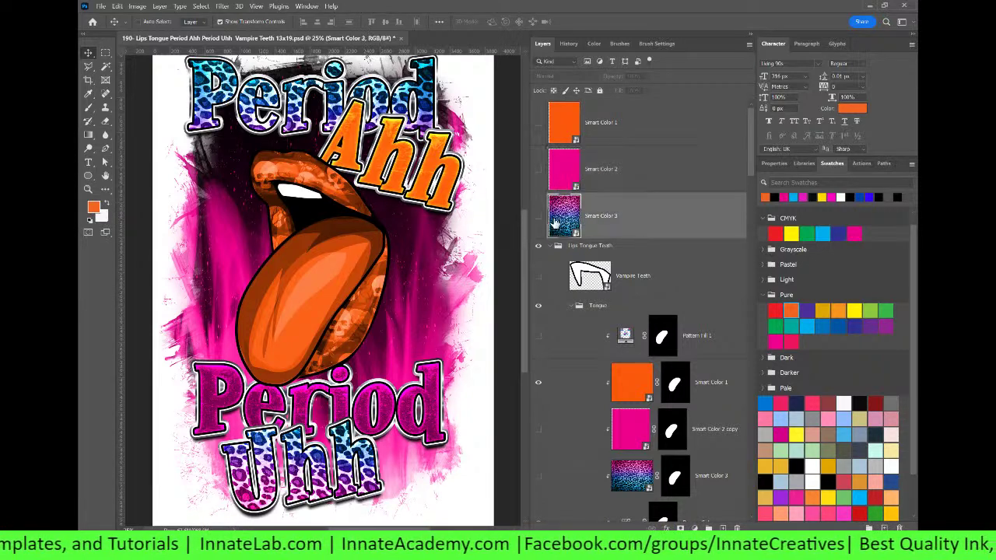
pyautogui.click(566, 178)
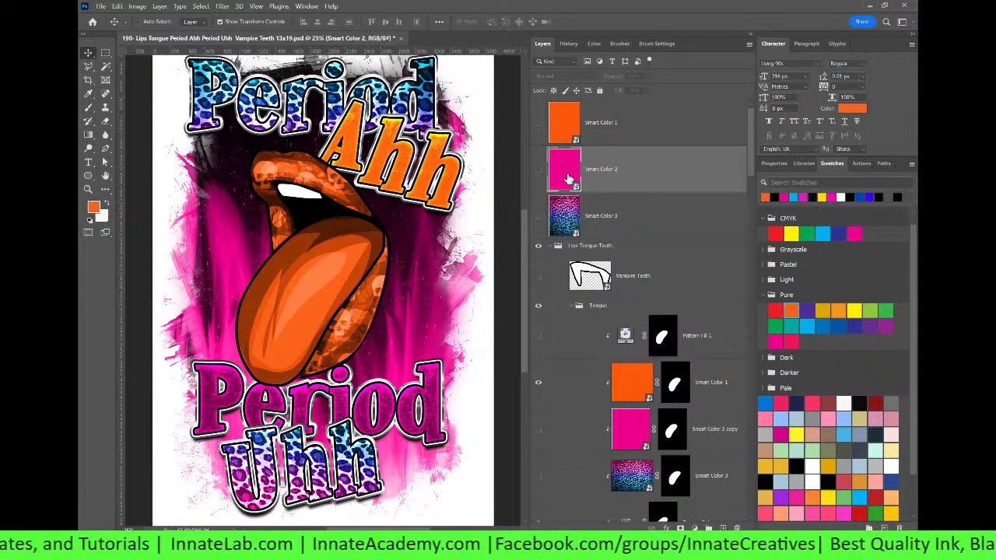
pyautogui.doubleClick(566, 215)
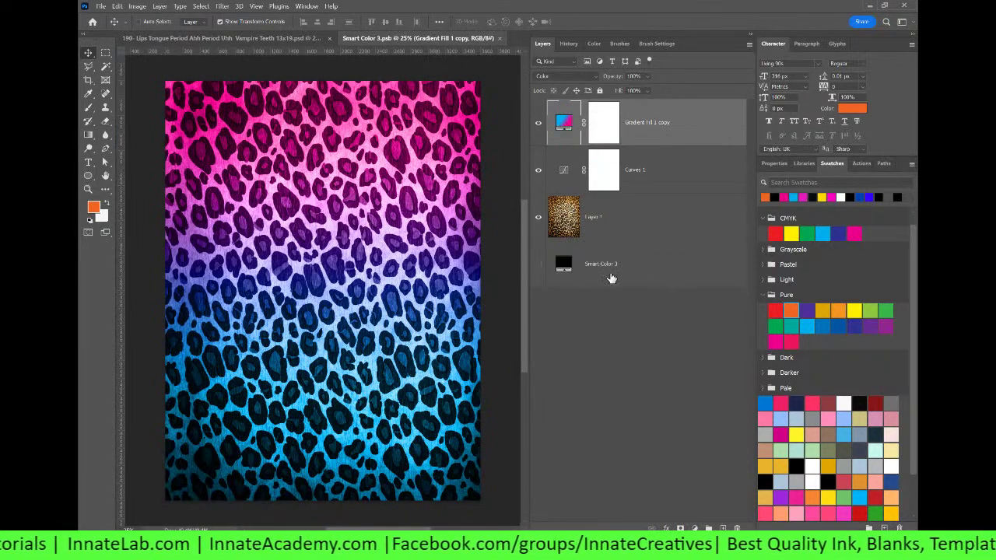
# Step: Move the black Smart Color 3 fill layer above Gradient Fill 1 copy and hide it
pyautogui.click(564, 272)
pyautogui.moveTo(595, 273); pyautogui.dragTo(548, 119)
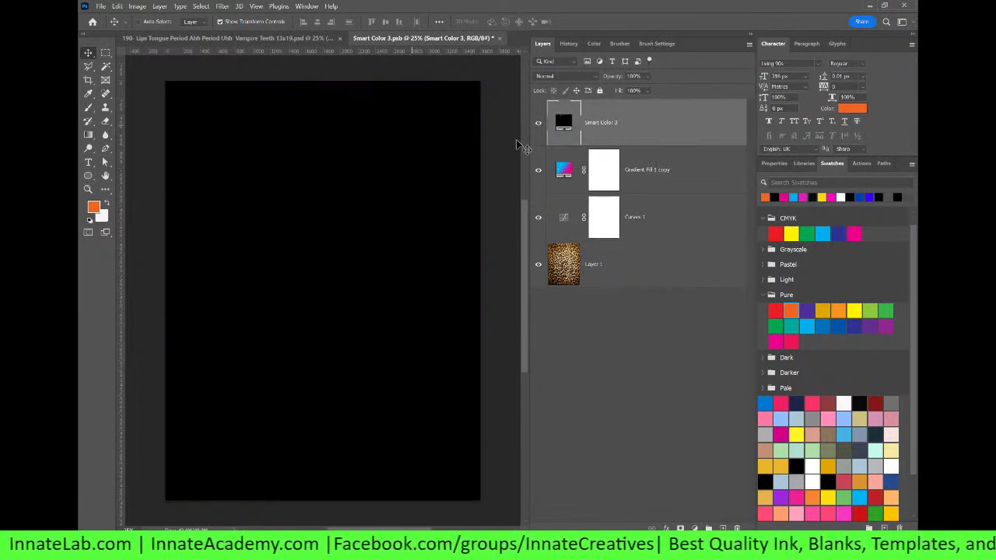
pyautogui.click(537, 122)
# Step: Change the blue stop of Gradient Fill 1 copy to the recently used red orange
pyautogui.doubleClick(563, 171)
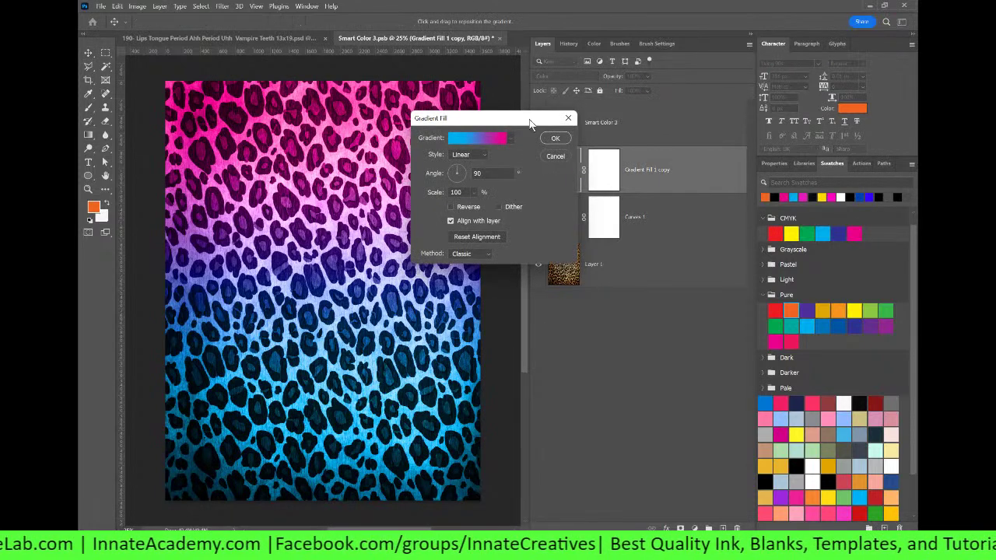
pyautogui.click(479, 139)
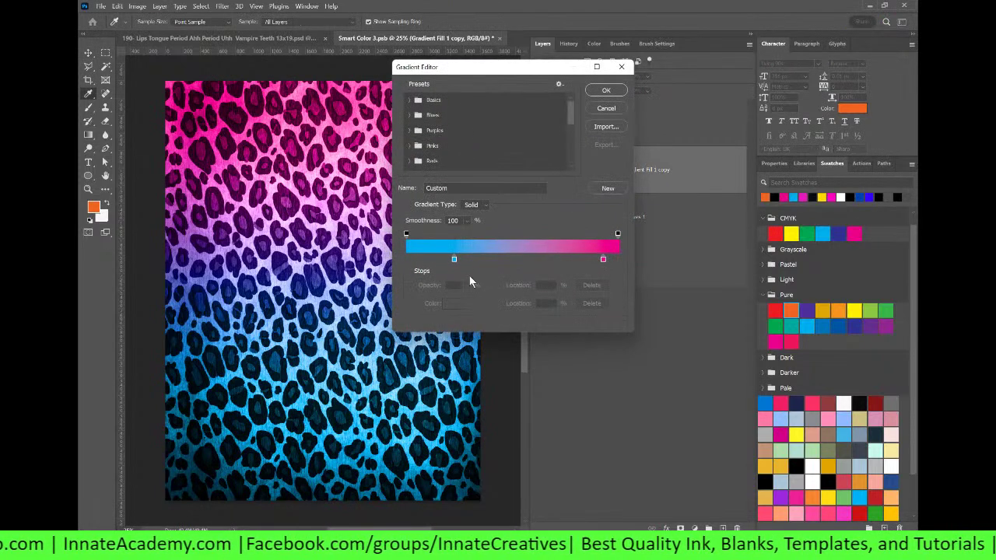
pyautogui.click(454, 260)
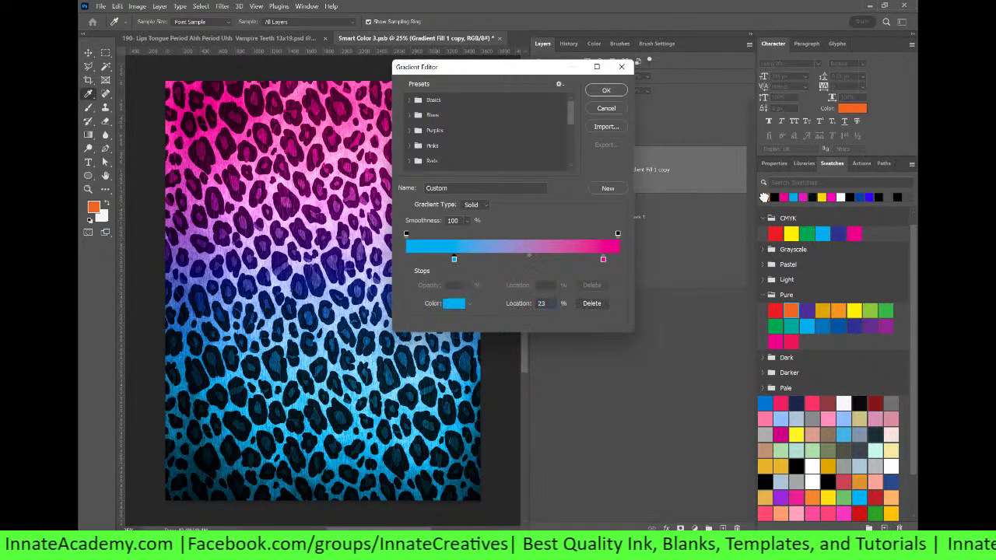
pyautogui.click(764, 197)
# Step: Bring the gradient's orange and pink stops closer together, accept the gradient, and save and close the Smart Color 3 contents
pyautogui.moveTo(602, 259); pyautogui.dragTo(561, 260)
pyautogui.moveTo(455, 259); pyautogui.dragTo(472, 259)
pyautogui.moveTo(561, 259); pyautogui.dragTo(545, 260)
pyautogui.click(605, 91)
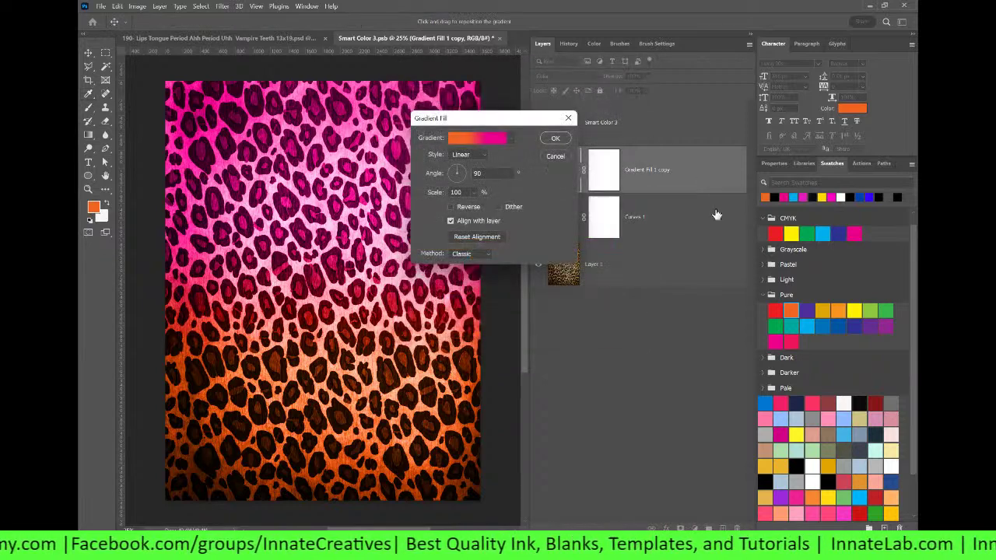
pyautogui.click(565, 143)
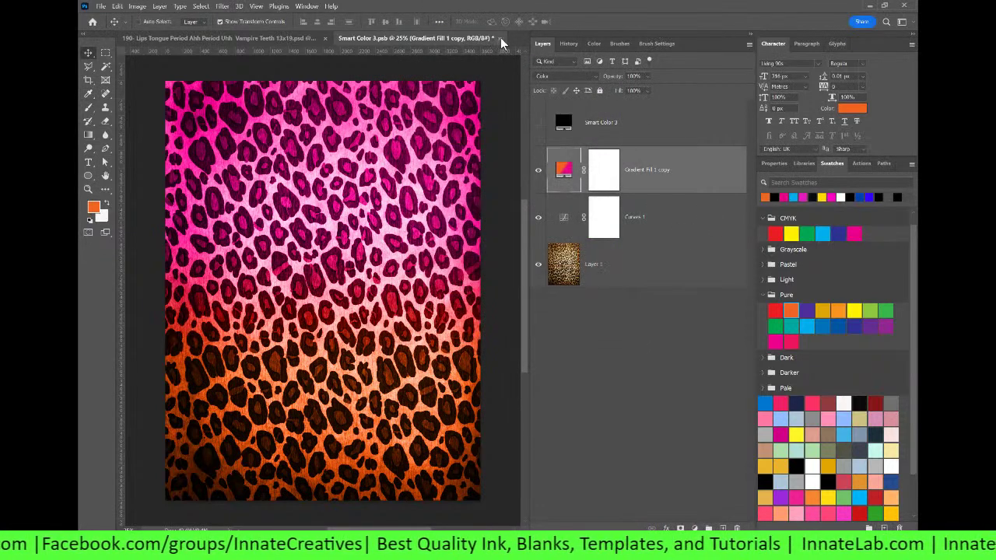
pyautogui.click(500, 38)
pyautogui.click(490, 212)
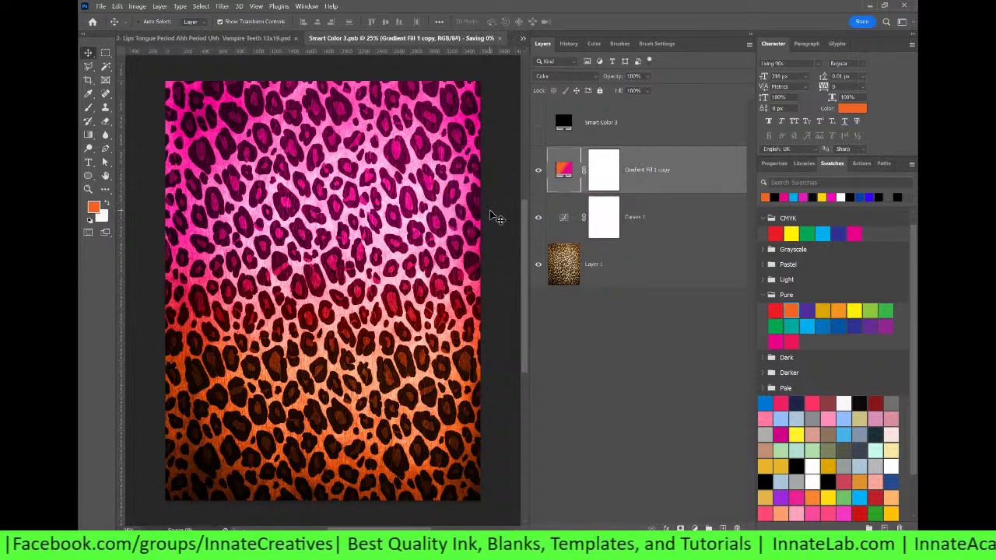
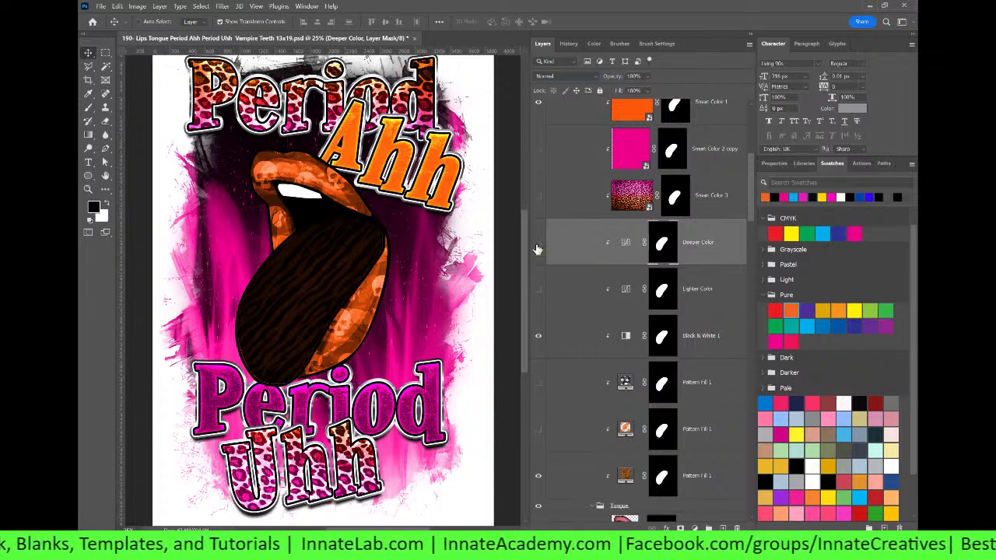
# Step: Swap the tongue's Deeper Color adjustment for Lighter Color and open the Lighter Color curve settings
pyautogui.click(537, 247)
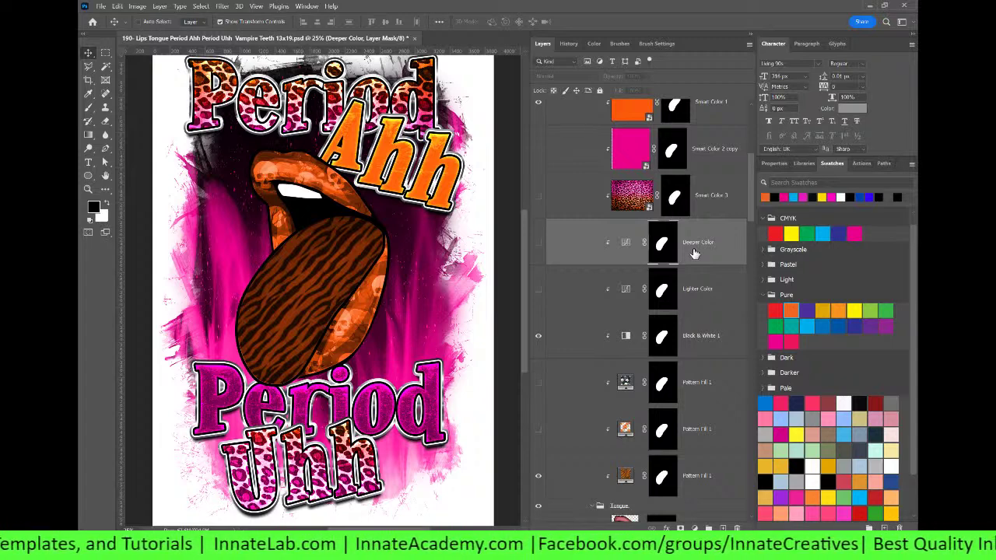
pyautogui.click(695, 299)
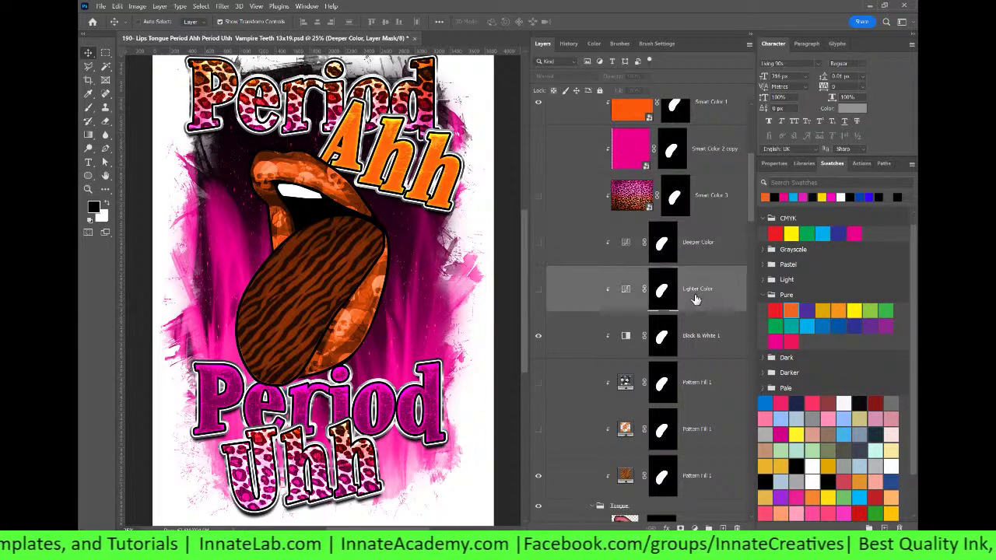
pyautogui.click(537, 293)
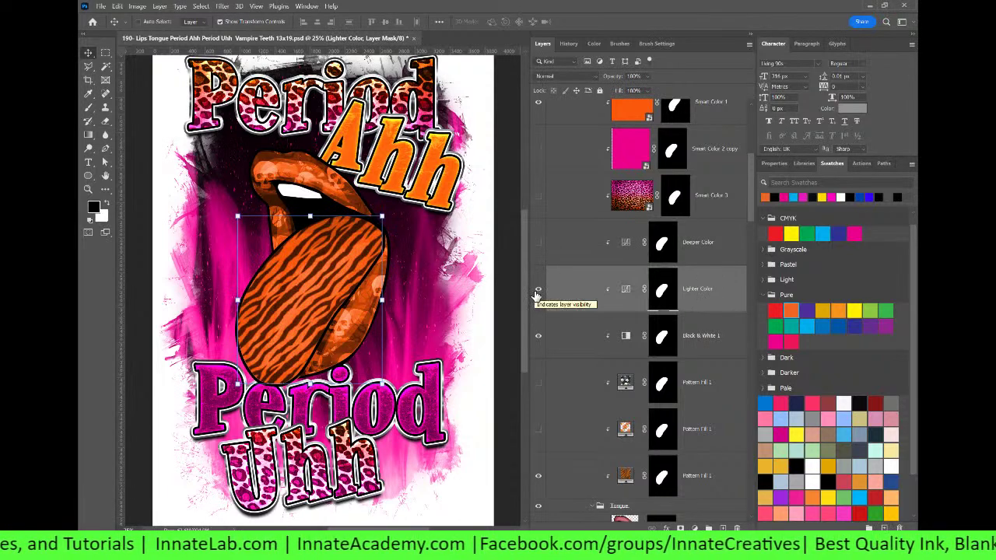
pyautogui.click(627, 291)
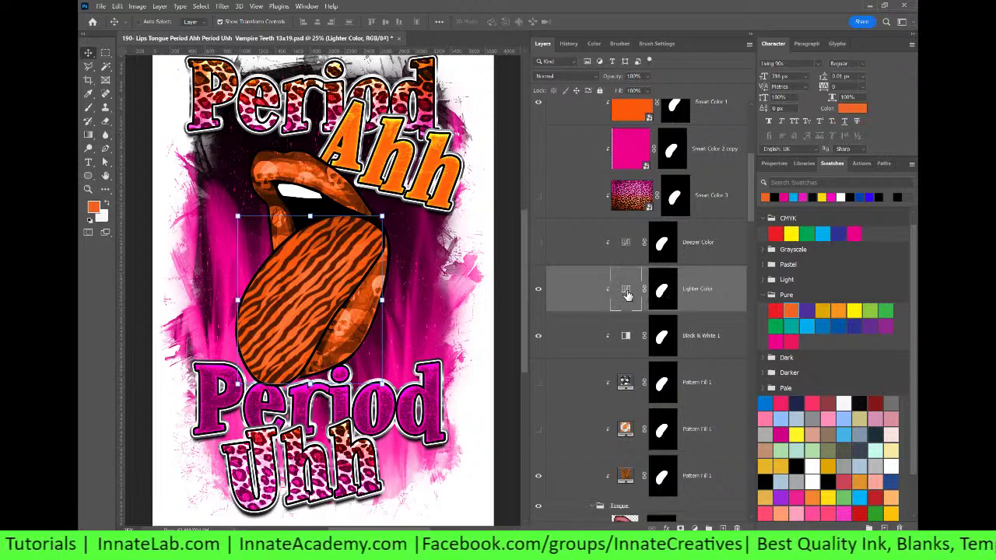
pyautogui.doubleClick(627, 292)
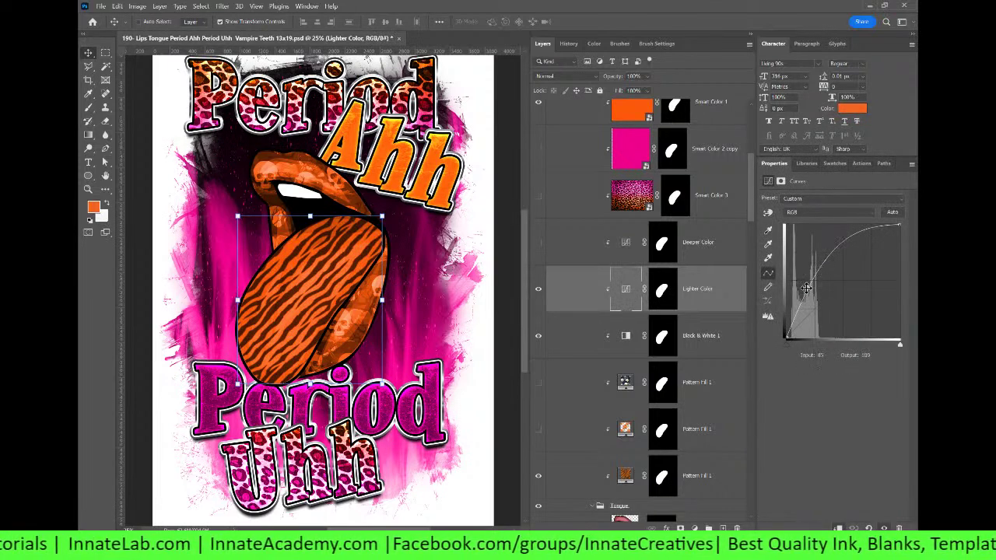
# Step: Hide the tongue's Lighter Color adjustment and toggle Deeper Color to compare its effect on the zebra pattern
pyautogui.click(710, 262)
pyautogui.click(696, 284)
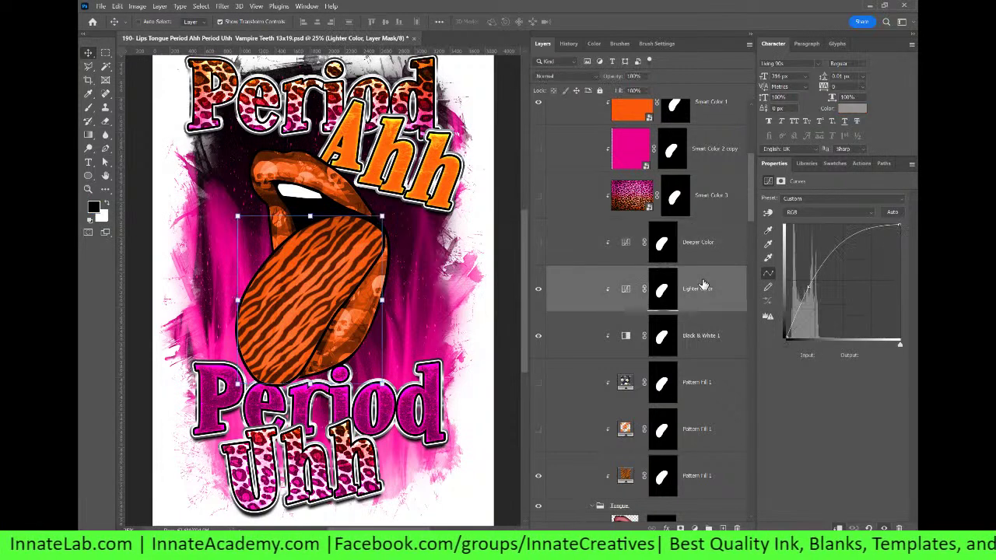
pyautogui.click(538, 289)
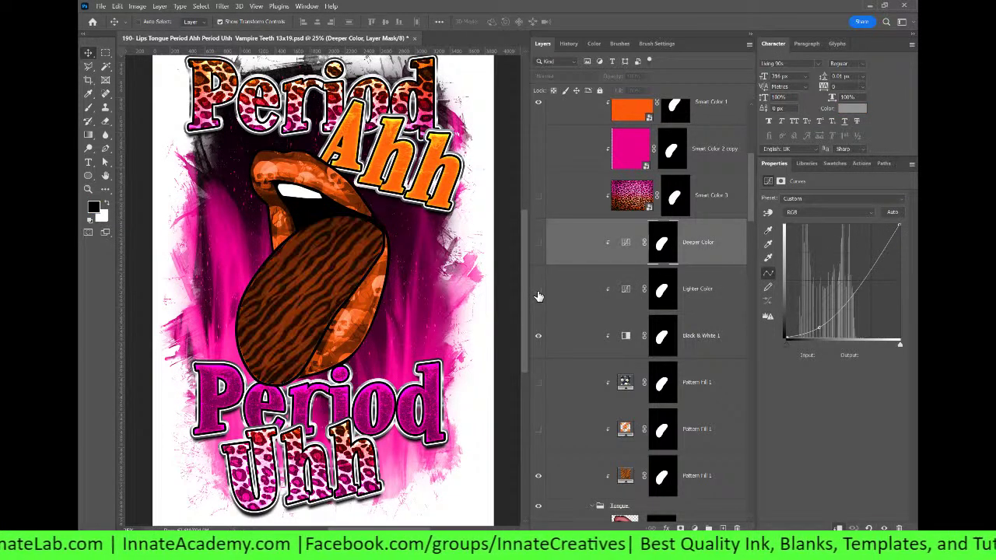
pyautogui.click(538, 244)
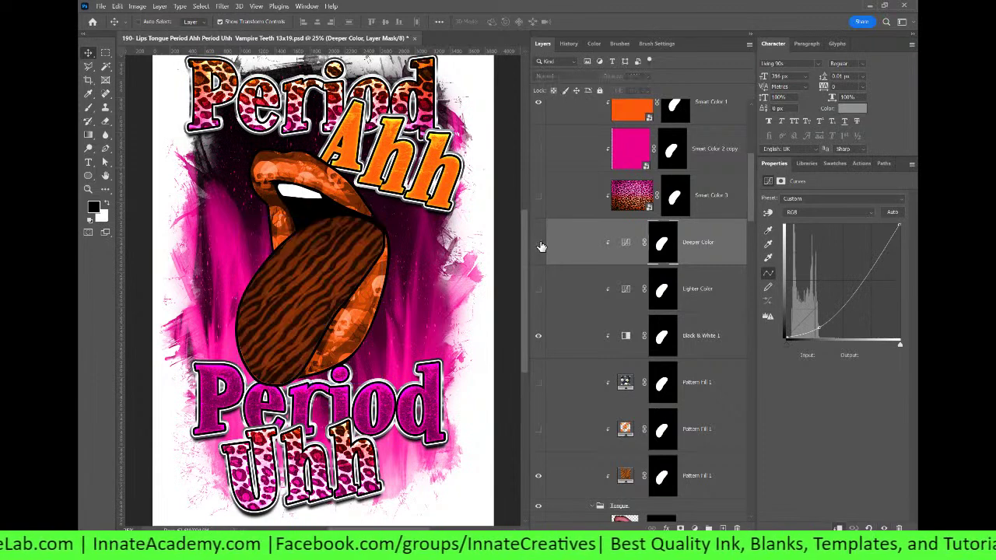
# Step: Show the tongue's Lighter Color adjustment and switch the tongue from orange Smart Color 1 to pink Smart Color 2 copy
pyautogui.click(537, 289)
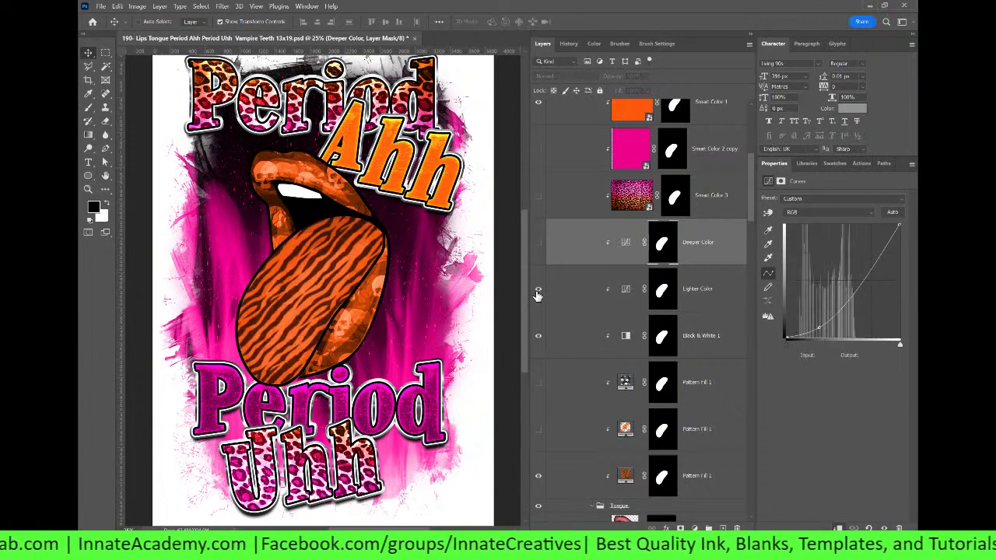
pyautogui.click(702, 296)
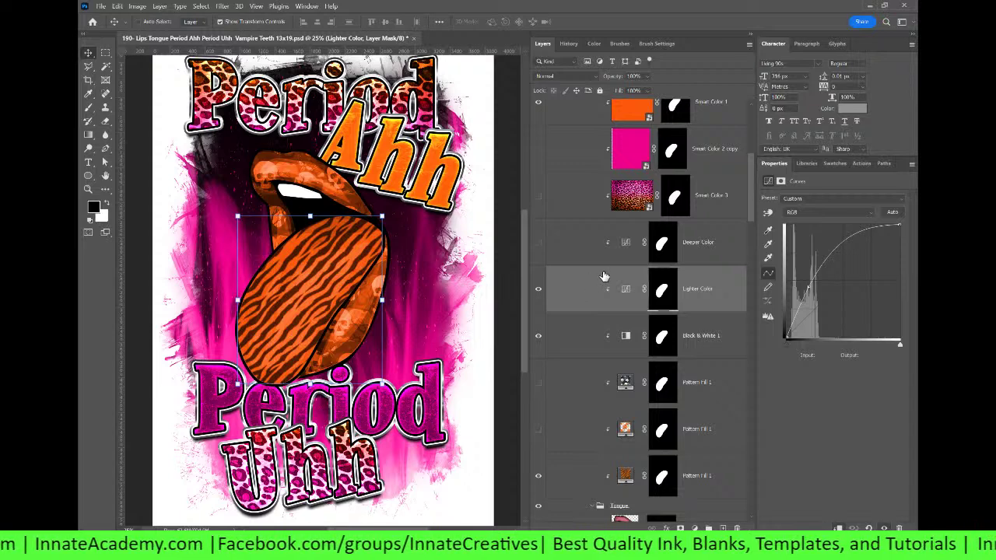
pyautogui.scroll(2, 607, 274)
pyautogui.click(538, 195)
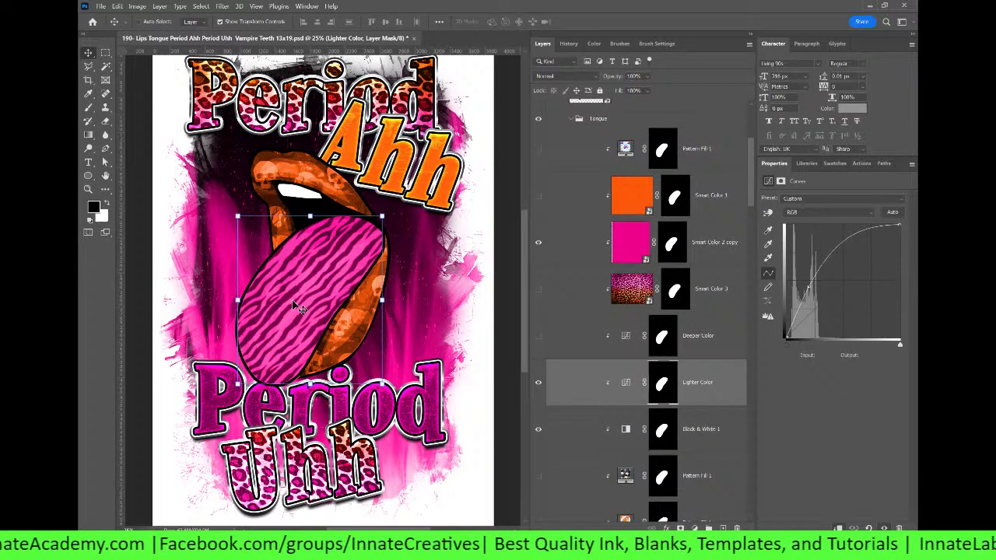
pyautogui.scroll(-4, 658, 314)
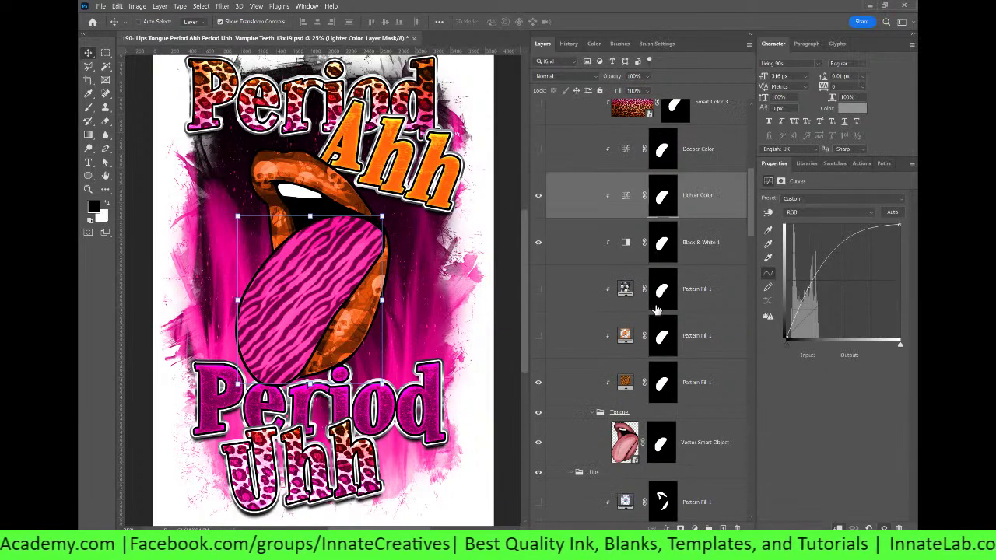
pyautogui.scroll(3, 655, 303)
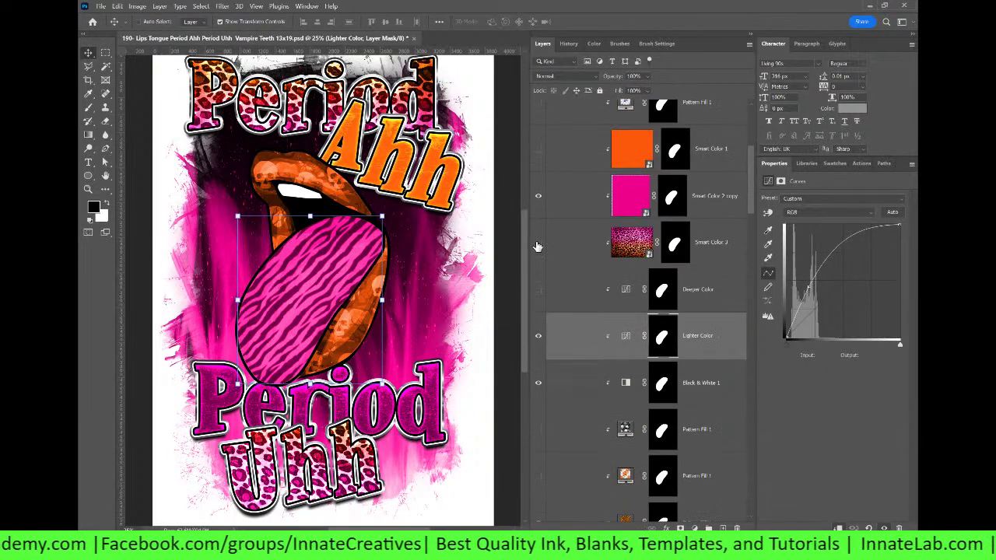
# Step: Replace the tongue's zebra pattern fill with the pumpkin one, trying the leopard Smart Color 3 and hiding it again
pyautogui.click(536, 217)
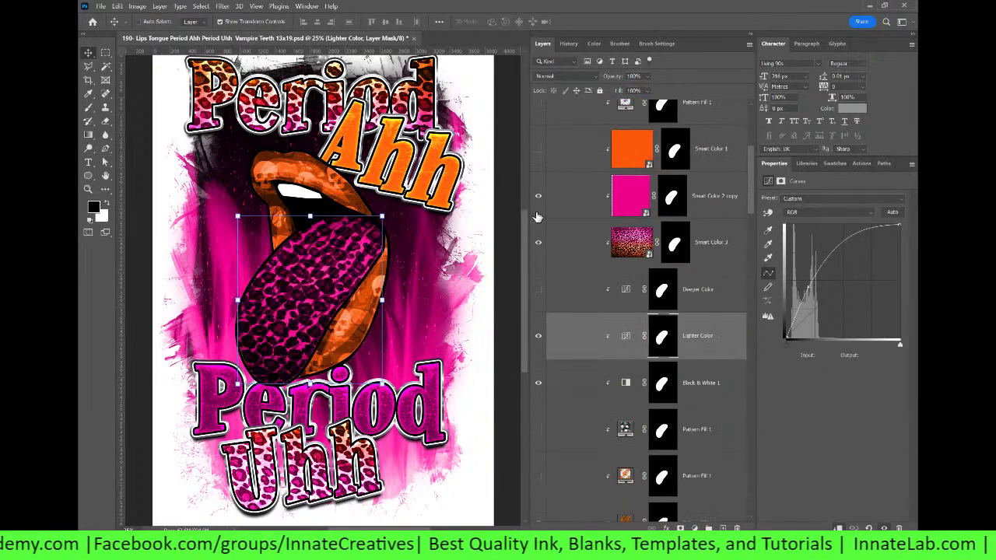
pyautogui.scroll(-4, 540, 350)
pyautogui.click(538, 337)
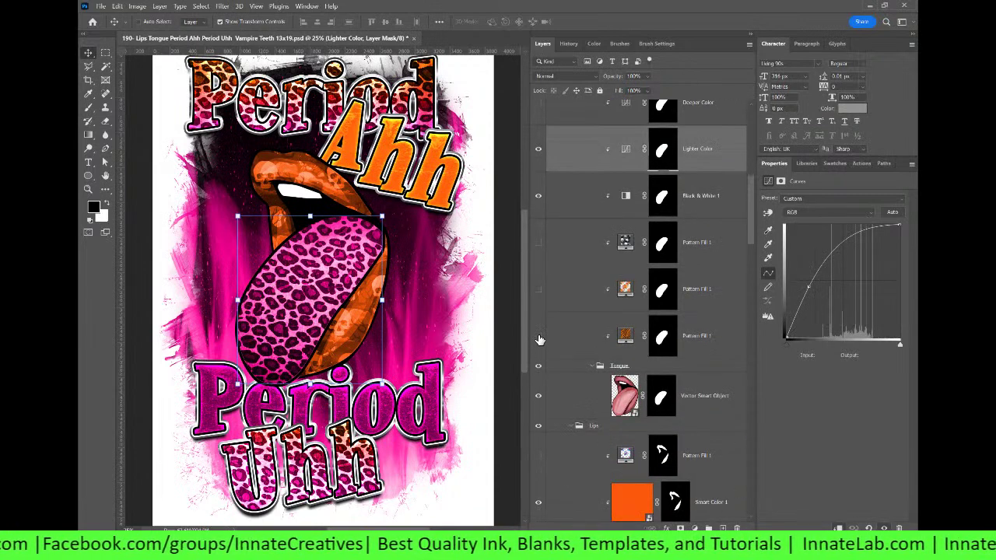
pyautogui.click(539, 337)
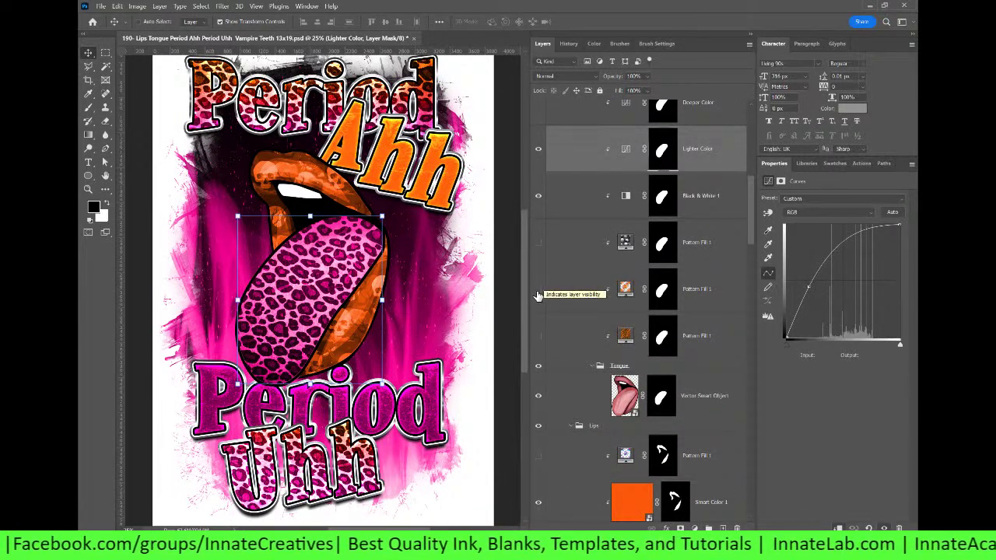
pyautogui.click(538, 290)
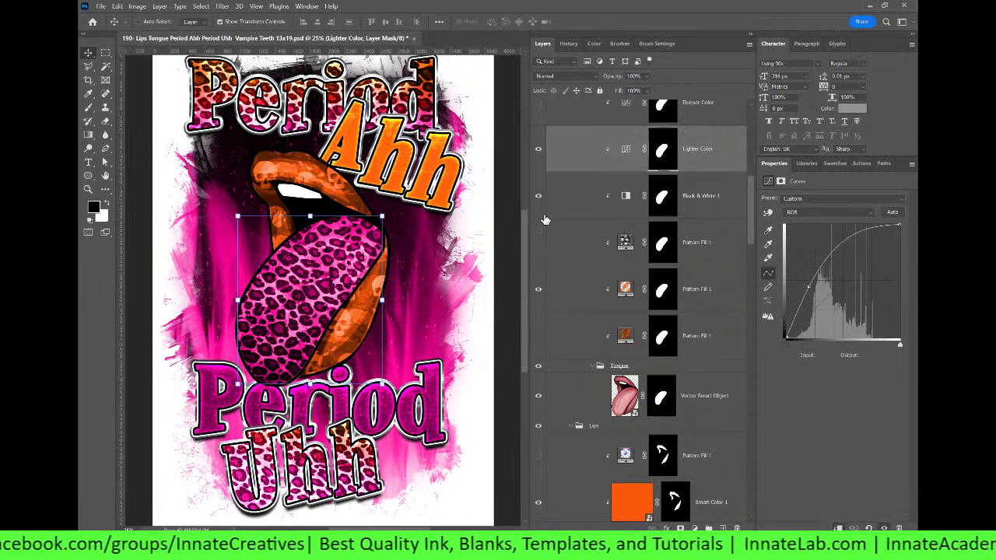
pyautogui.scroll(3, 542, 253)
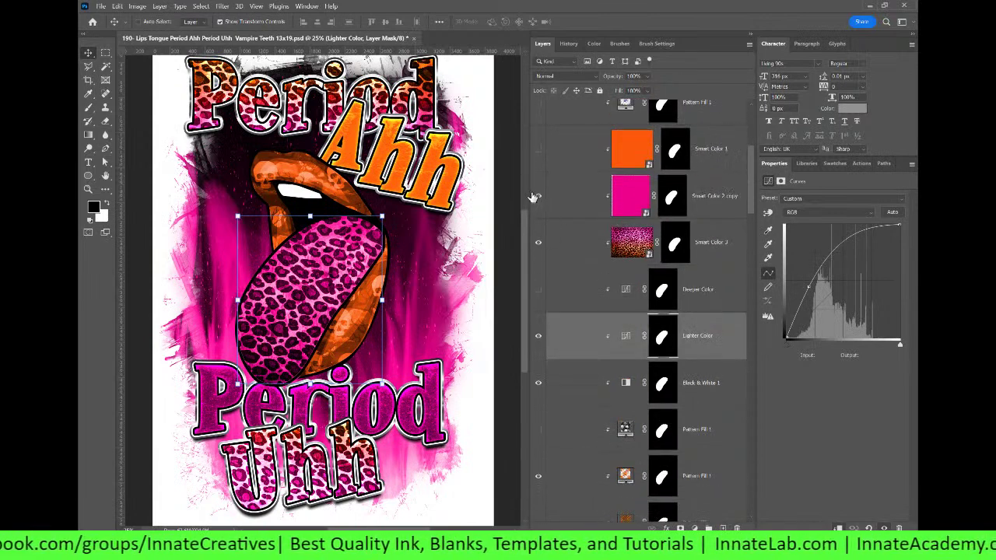
pyautogui.click(538, 244)
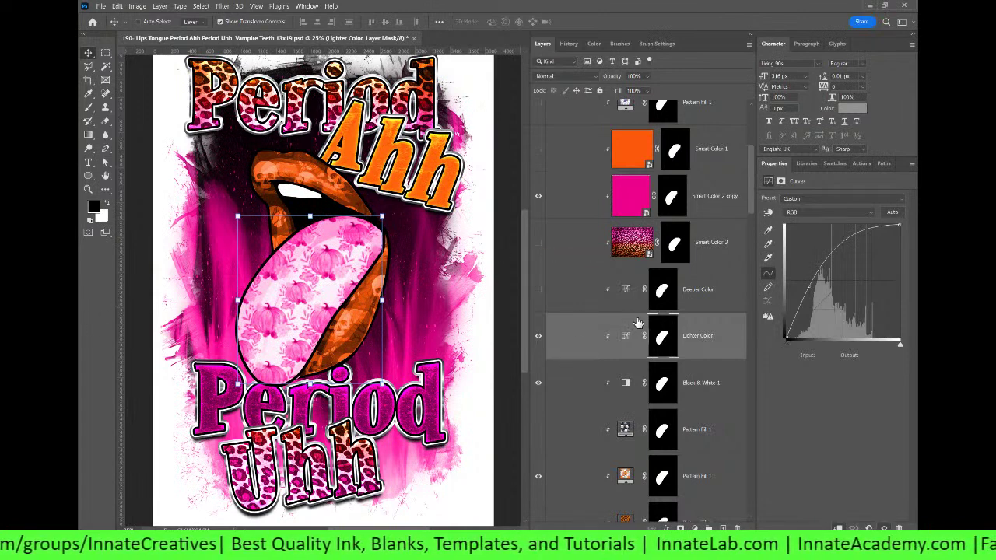
# Step: Hide the tongue's Smart Color 2 copy, Black & White 1 and Lighter Color layers to restore the pumpkin pattern's own colors
pyautogui.scroll(-3, 622, 311)
pyautogui.scroll(2, 597, 255)
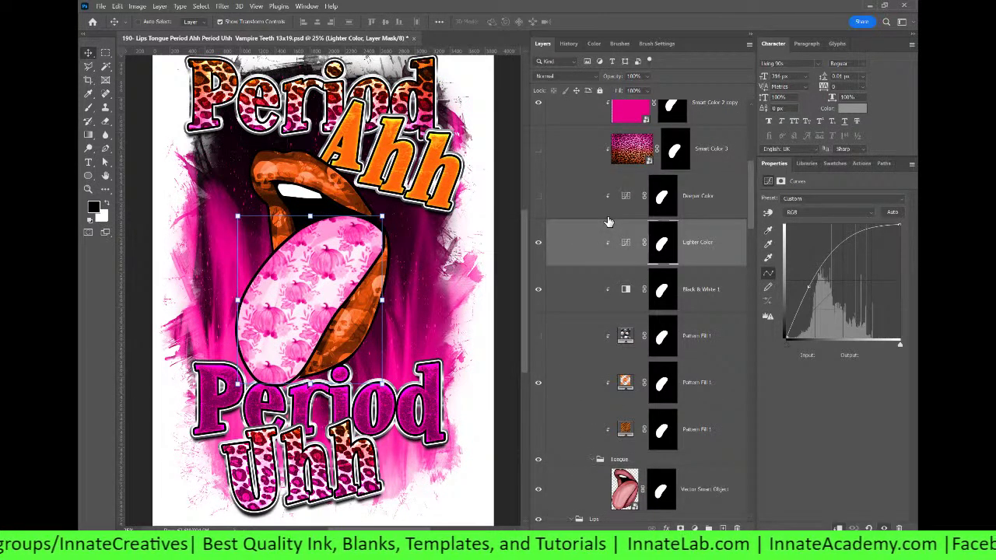
pyautogui.click(695, 286)
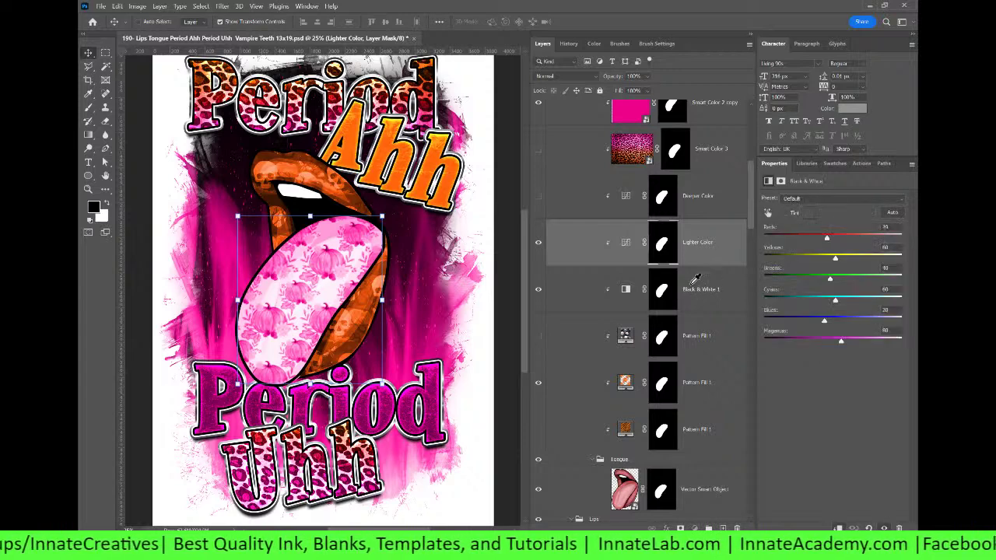
pyautogui.scroll(5, 696, 278)
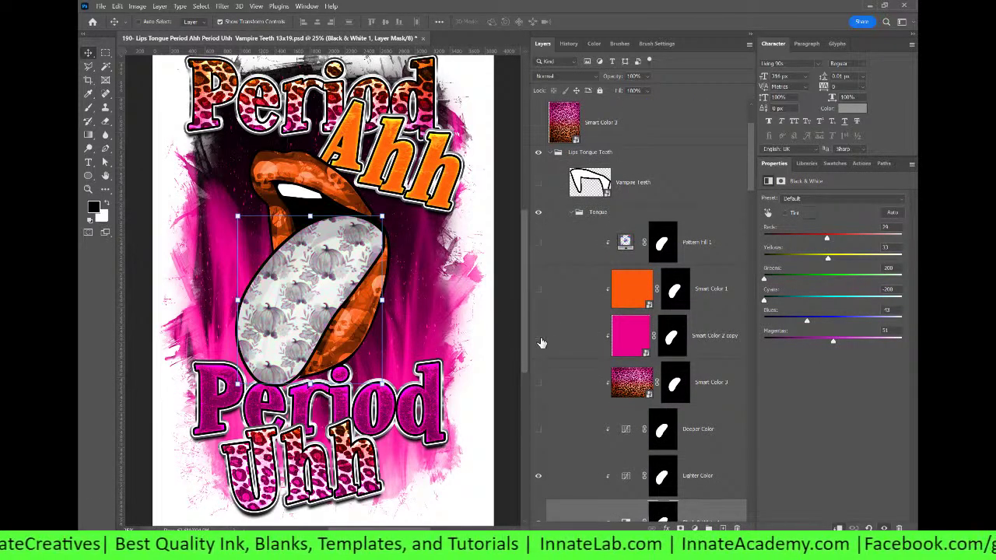
pyautogui.scroll(-2, 394, 292)
pyautogui.scroll(-2, 603, 372)
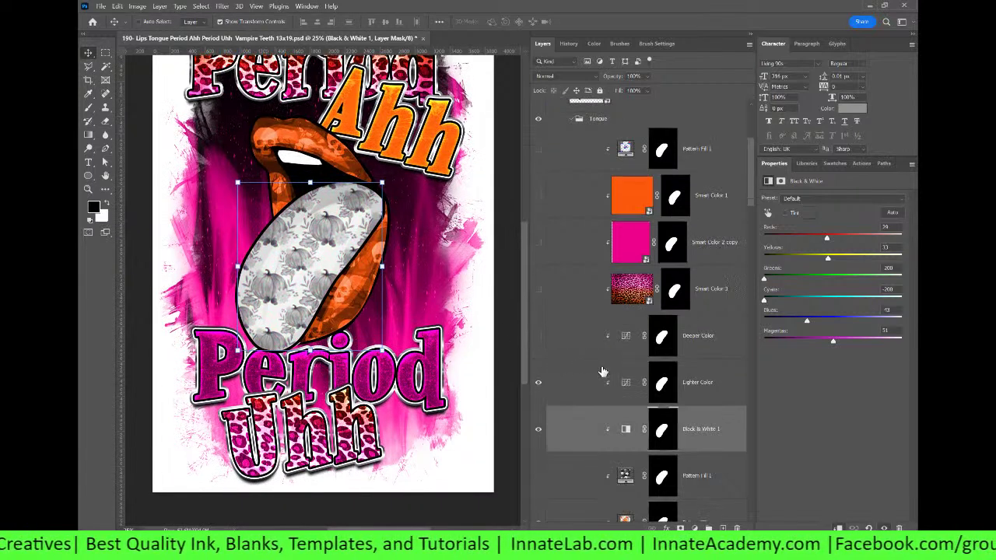
pyautogui.click(538, 430)
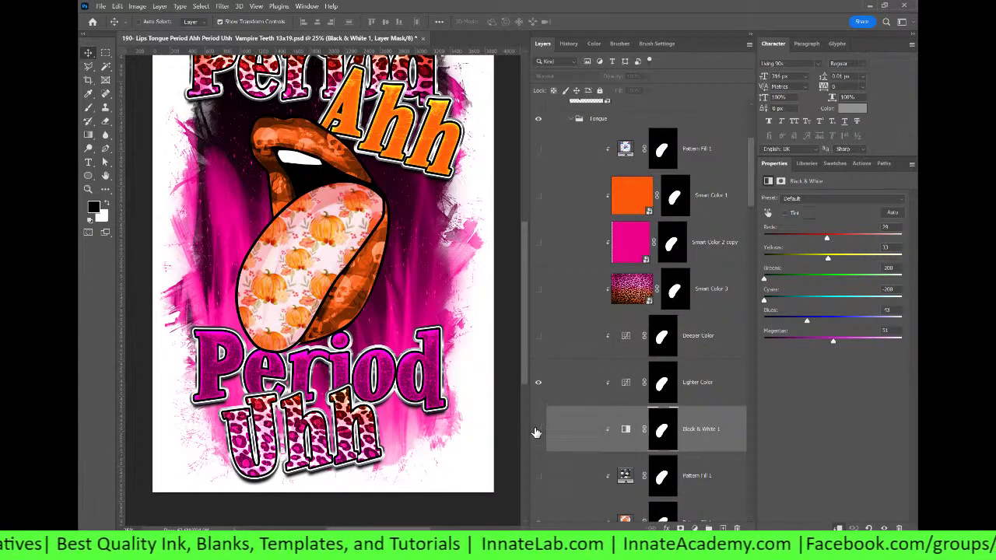
pyautogui.click(537, 386)
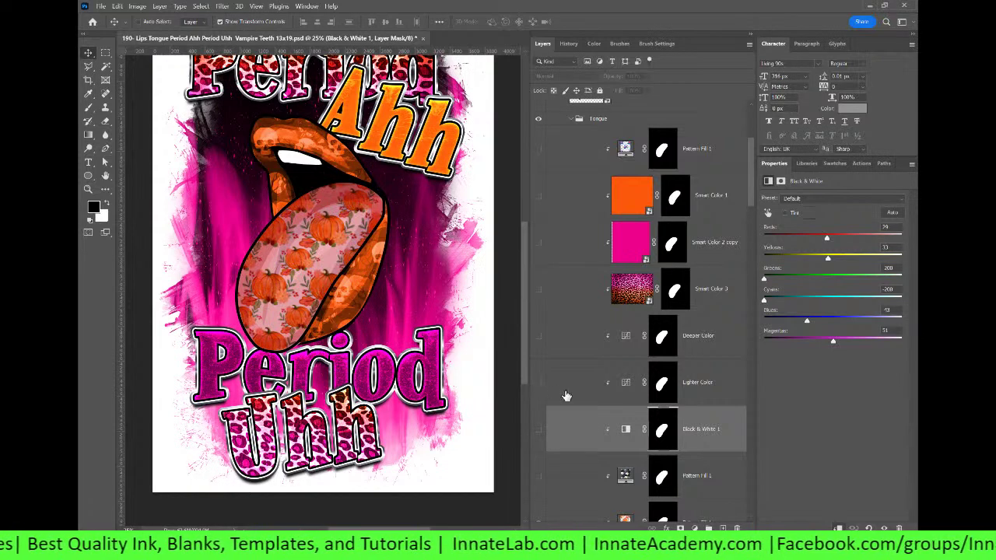
pyautogui.scroll(-4, 566, 396)
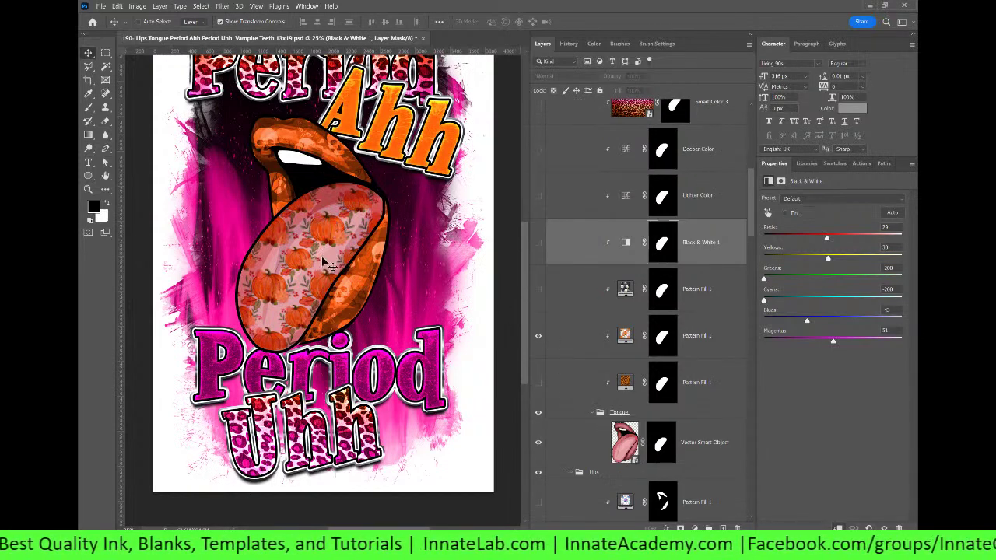
# Step: Move the pumpkin pattern fill above Smart Color 1 in the Tongue group and show Black & White 1
pyautogui.click(715, 340)
pyautogui.moveTo(715, 344); pyautogui.dragTo(624, 152)
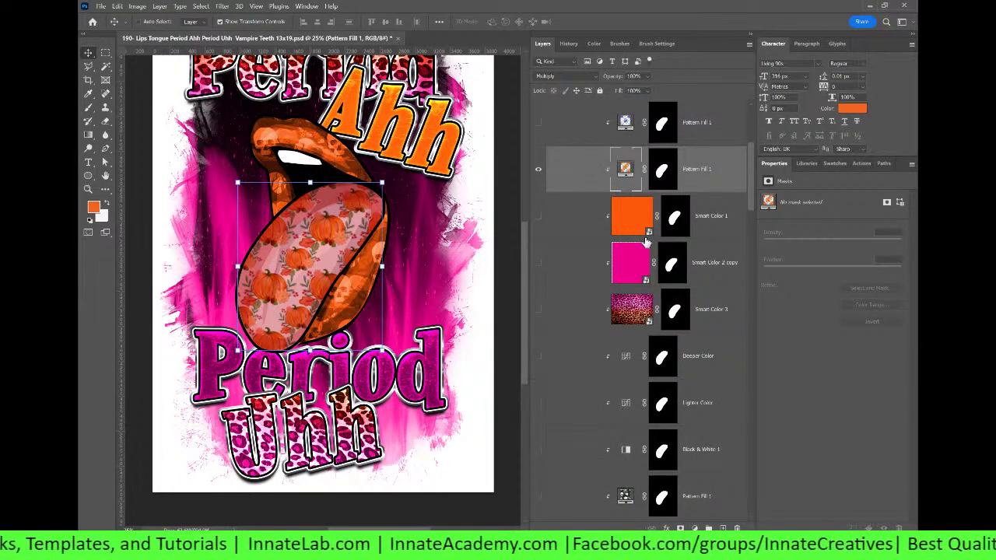
pyautogui.scroll(-2, 588, 214)
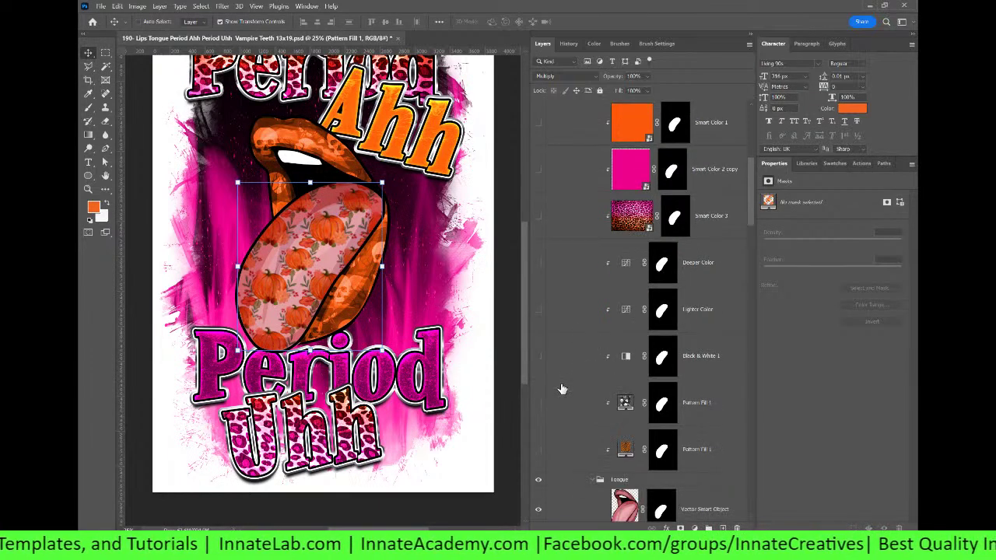
pyautogui.click(538, 356)
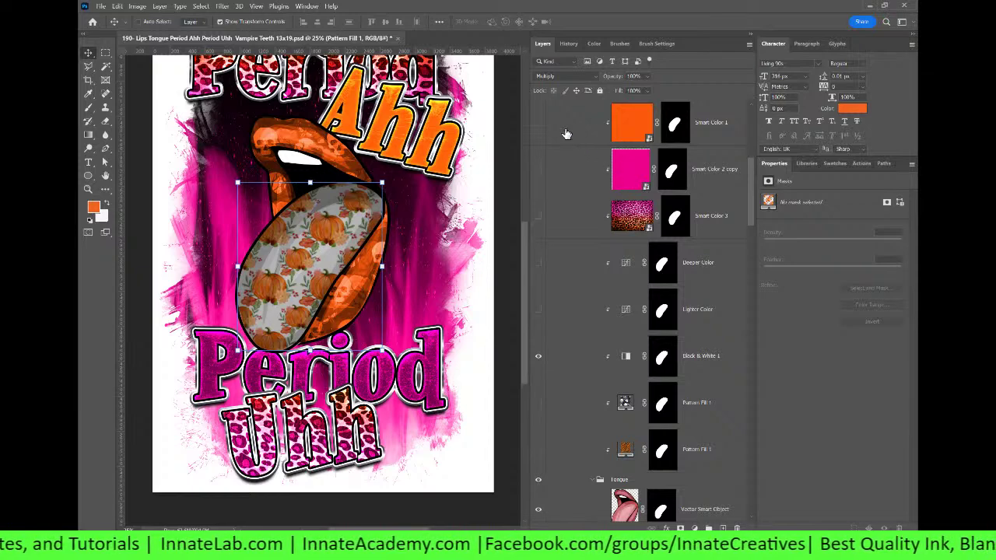
# Step: Show the pink Smart Color 2 copy under the pumpkin pattern and set the pattern fill's blend mode to Normal
pyautogui.click(537, 123)
pyautogui.click(538, 123)
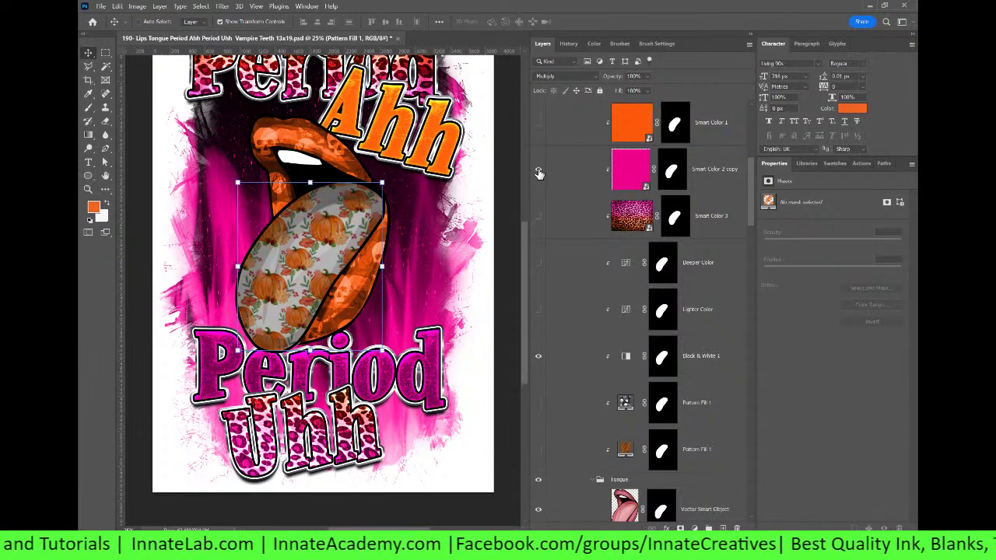
pyautogui.click(537, 168)
pyautogui.scroll(2, 585, 244)
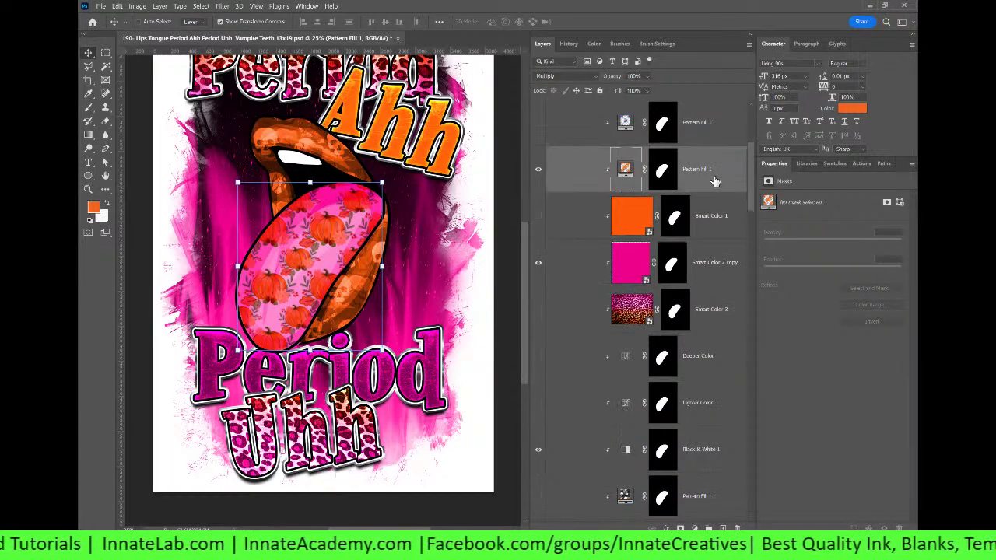
pyautogui.click(562, 77)
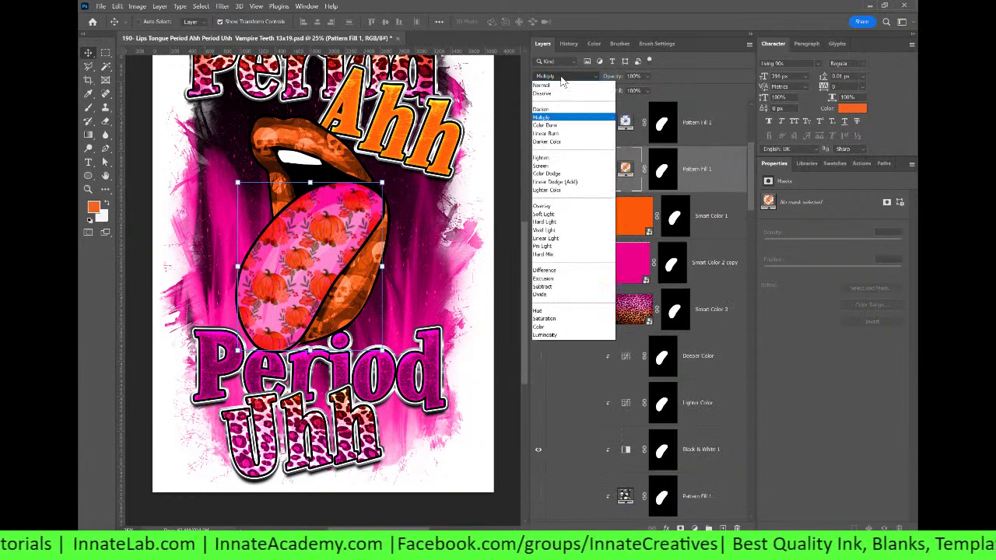
pyautogui.click(559, 86)
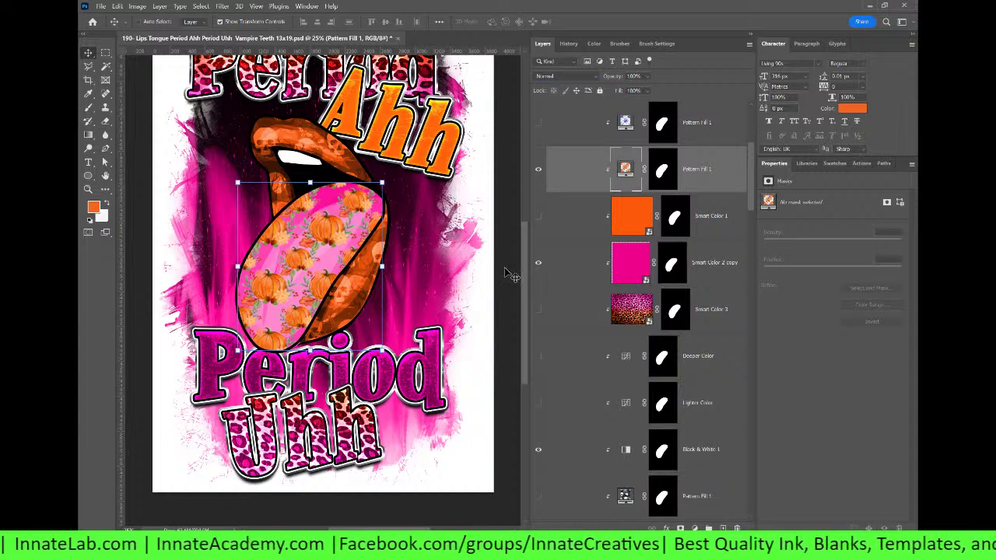
# Step: Compare the tongue's Lighter Color and Deeper Color adjustments on the pink background and leave Deeper Color shown
pyautogui.click(626, 256)
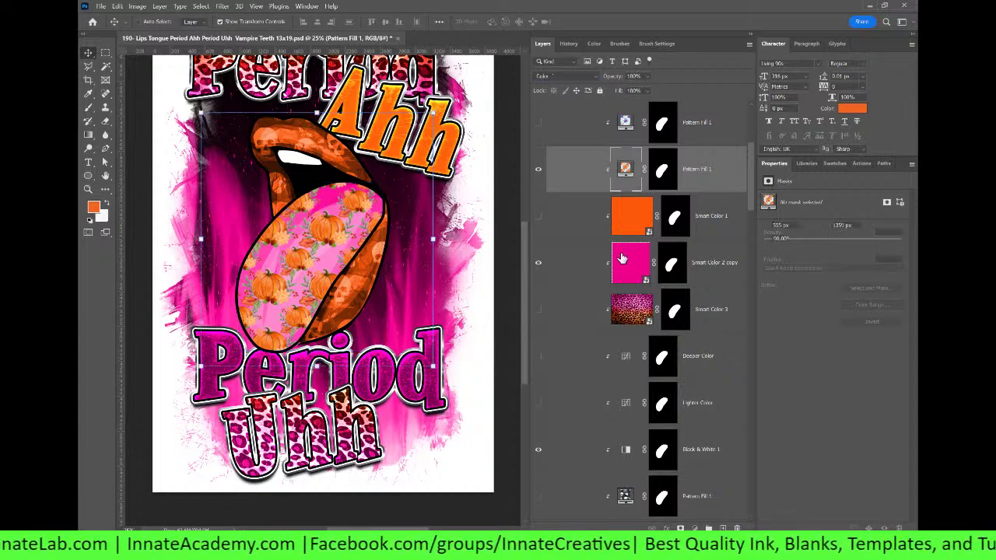
pyautogui.click(538, 404)
pyautogui.click(538, 404)
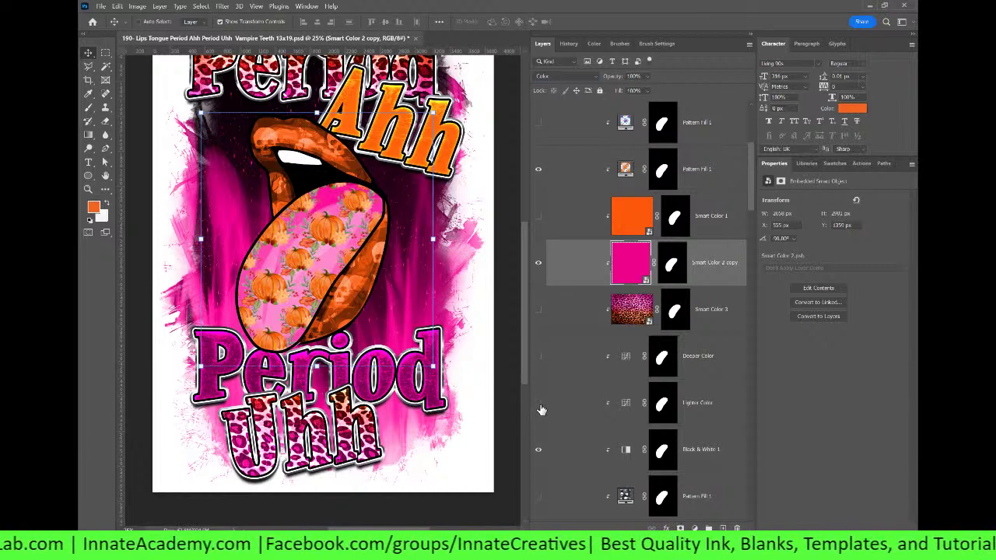
pyautogui.click(538, 357)
pyautogui.click(538, 357)
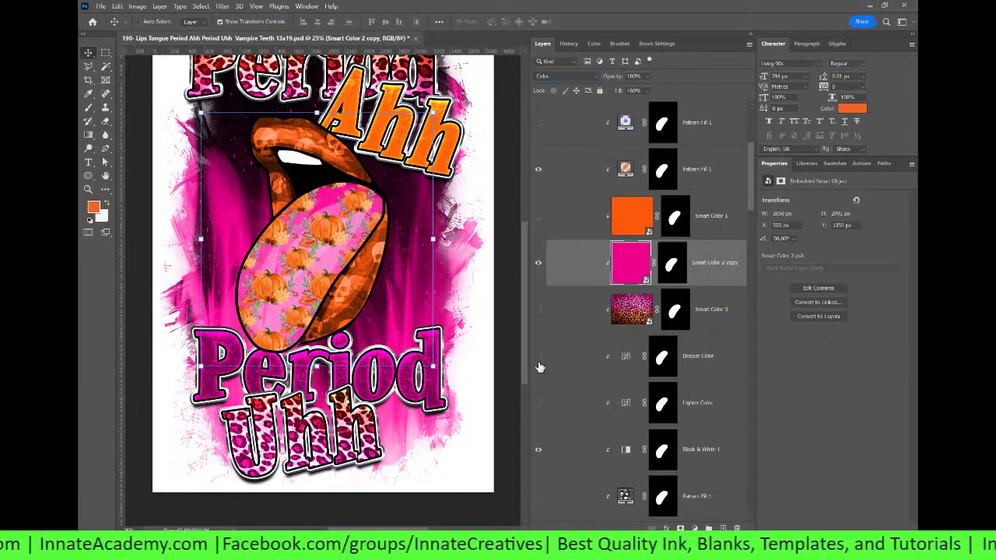
pyautogui.click(538, 357)
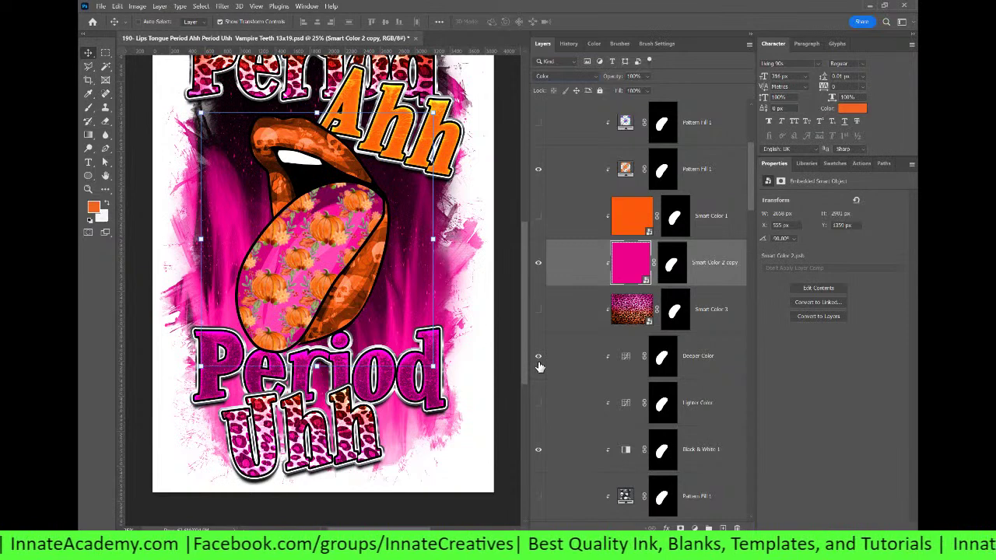
# Step: Show the tongue's skull pattern fill in place of the pumpkin pattern and hide Black & White 1
pyautogui.scroll(-6, 608, 348)
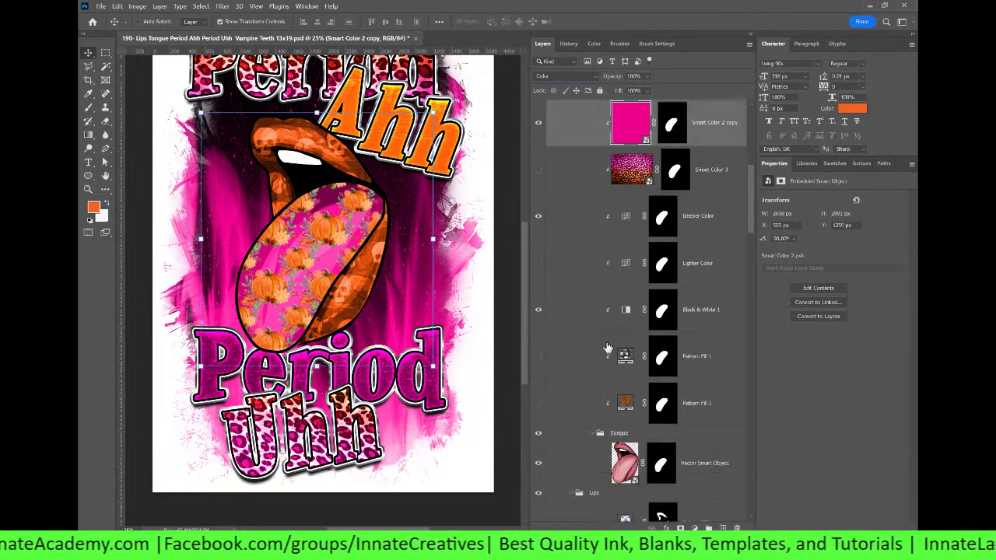
pyautogui.click(702, 280)
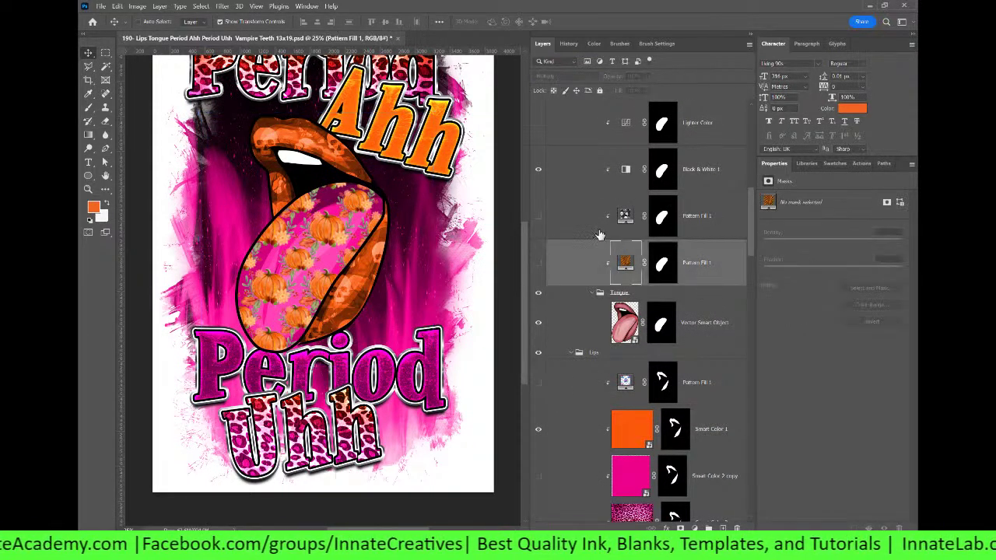
pyautogui.click(538, 215)
pyautogui.click(549, 216)
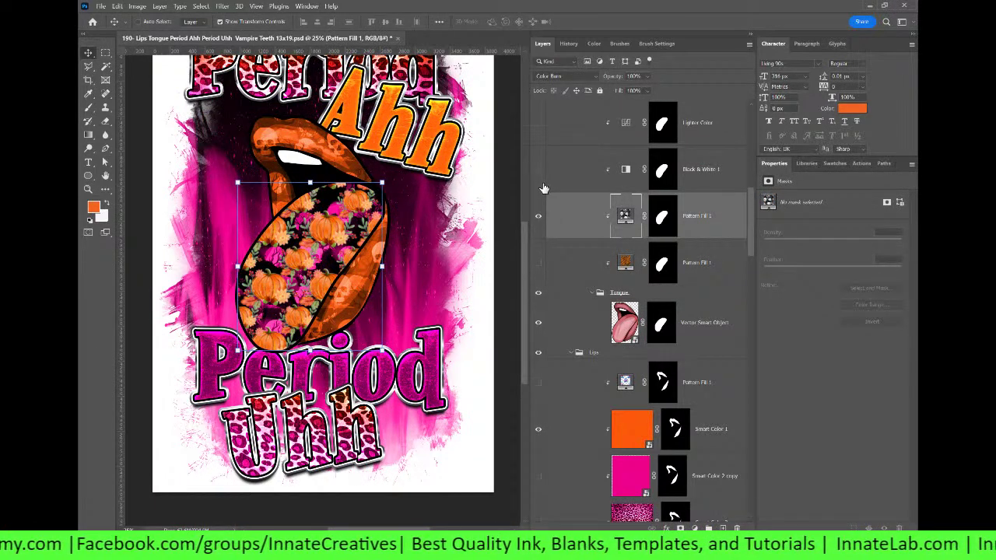
pyautogui.scroll(5, 544, 188)
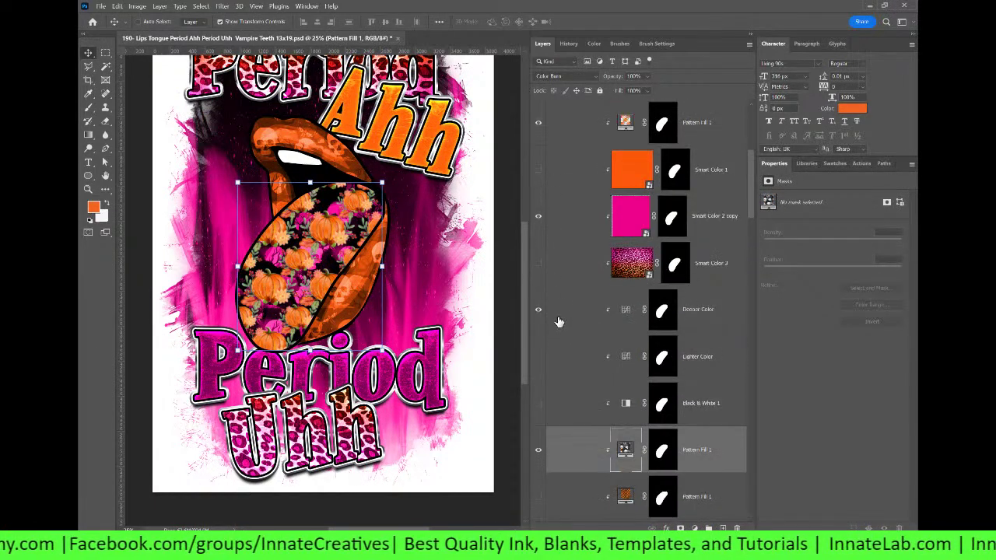
pyautogui.click(538, 127)
# Step: Try enlarging the tongue's skull pattern fill to a scale of about 495%
pyautogui.scroll(-6, 575, 290)
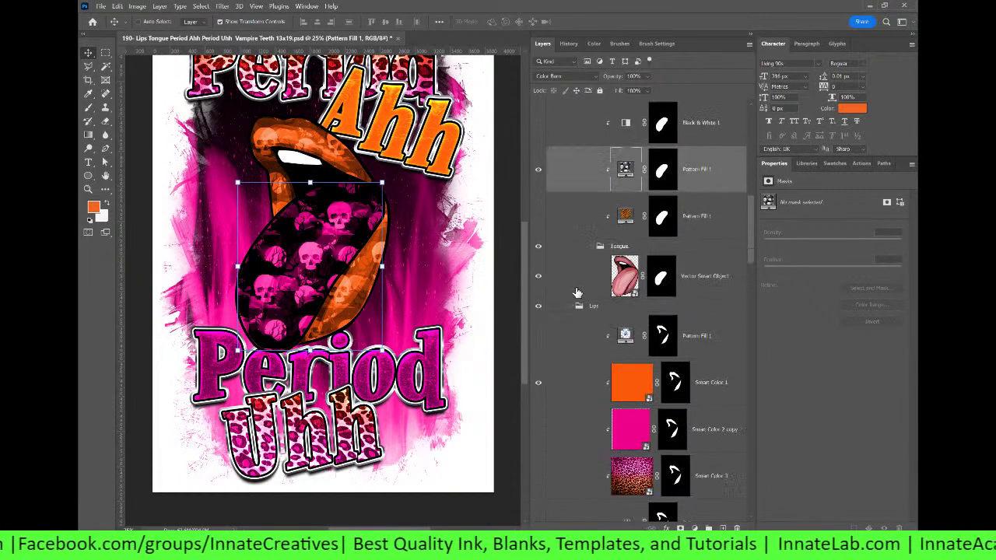
pyautogui.doubleClick(625, 170)
pyautogui.click(548, 182)
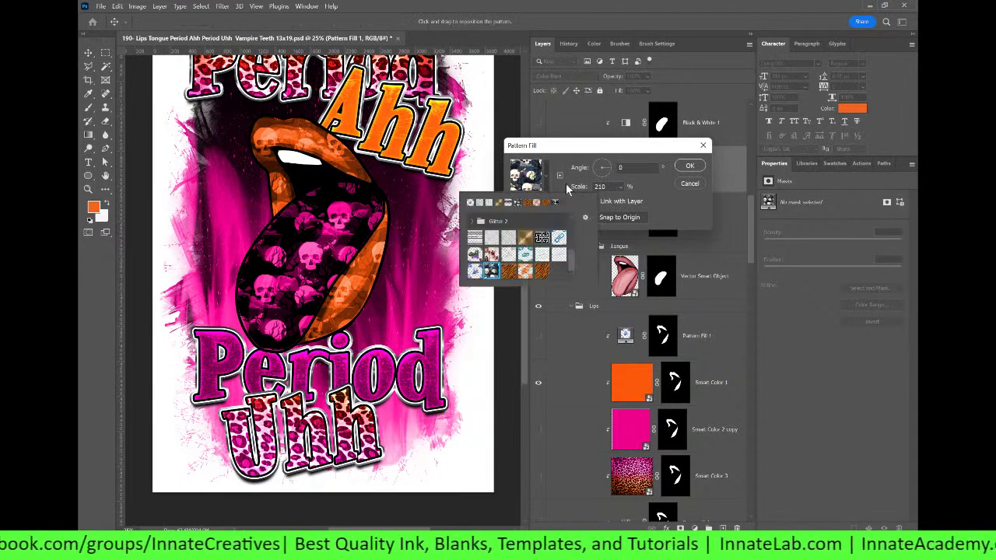
pyautogui.click(633, 185)
pyautogui.moveTo(622, 198); pyautogui.dragTo(638, 202)
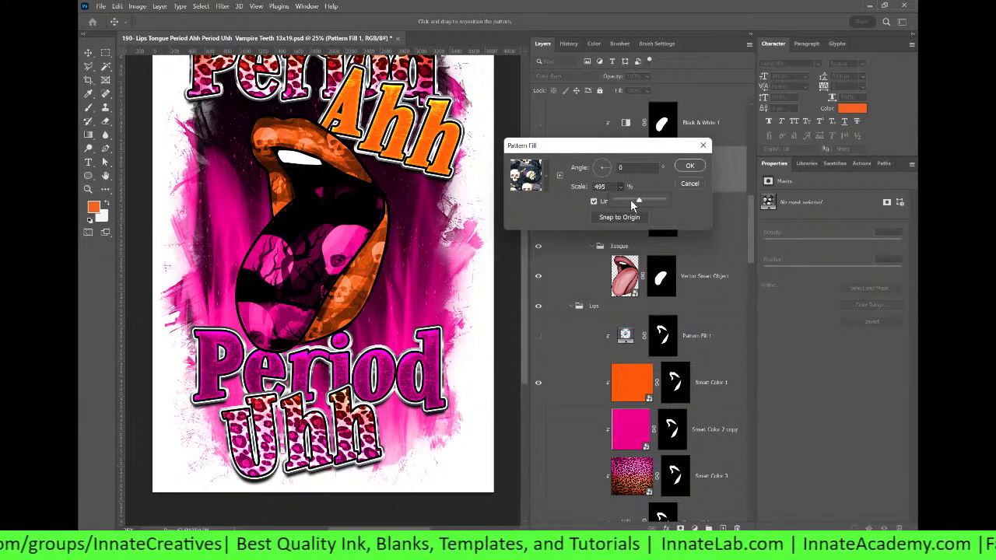
pyautogui.click(690, 166)
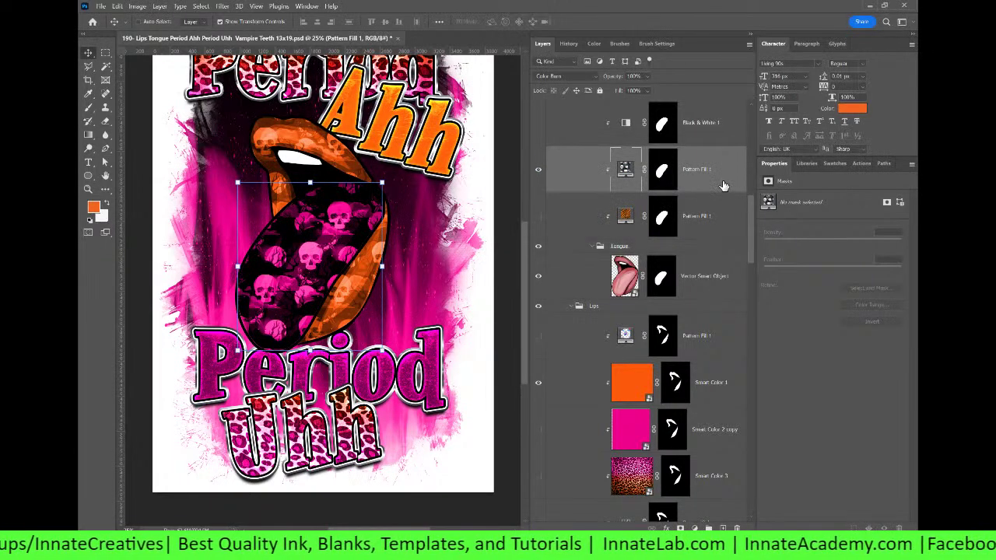
# Step: Hide the tongue's skull pattern fill and show the tiger-stripe pattern fill in its place
pyautogui.click(714, 222)
pyautogui.click(537, 169)
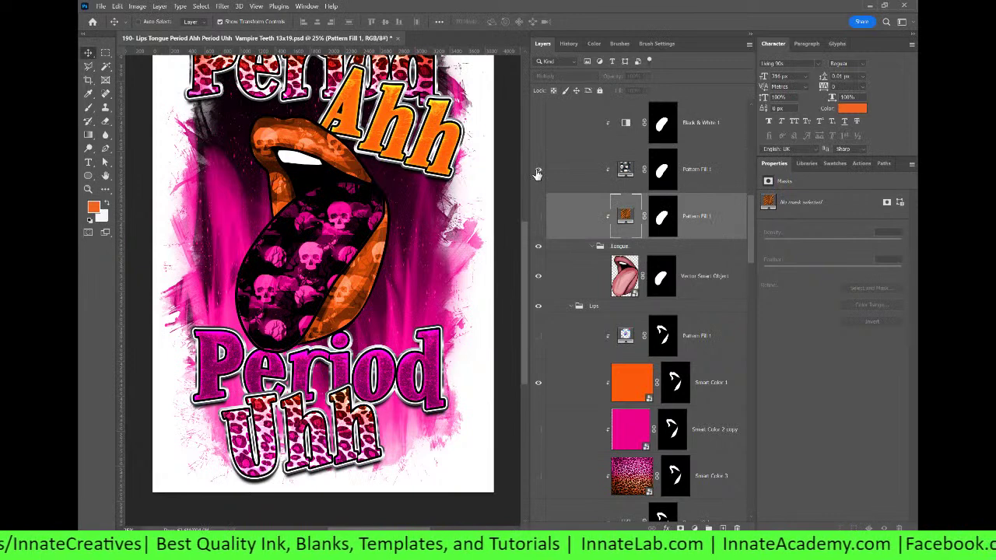
pyautogui.click(538, 216)
pyautogui.click(537, 218)
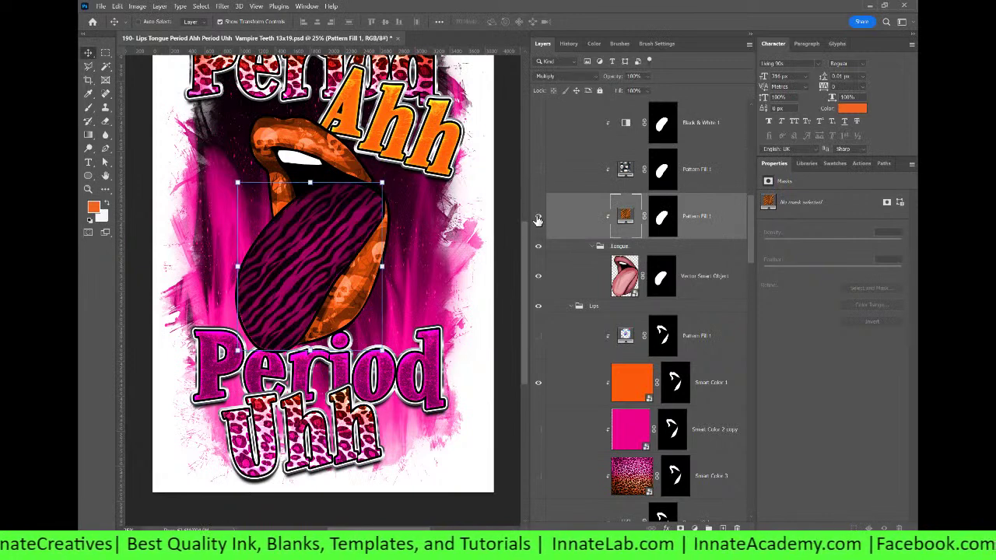
# Step: Try a larger scale of about 253% for the tongue's tiger-stripe pattern fill
pyautogui.doubleClick(626, 217)
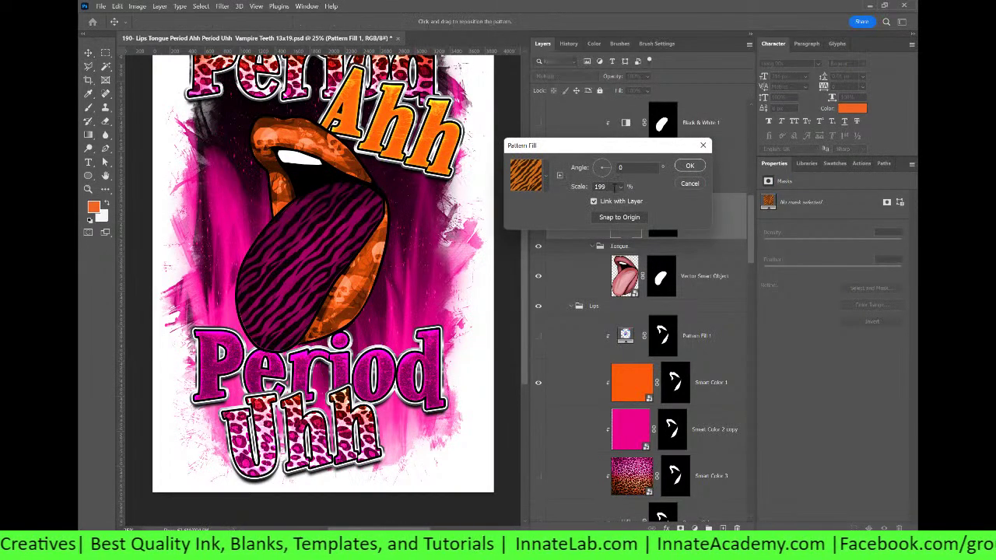
pyautogui.click(620, 187)
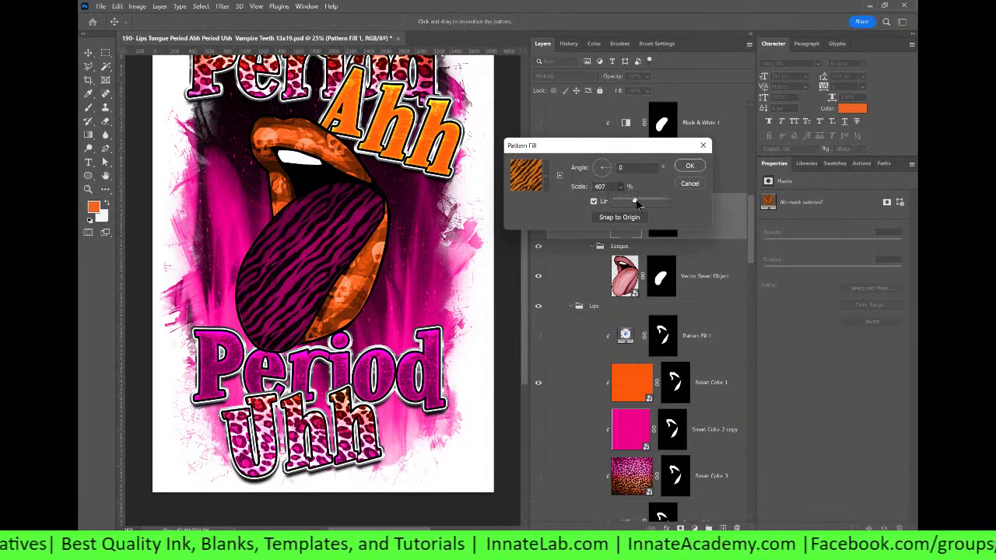
pyautogui.moveTo(637, 203); pyautogui.dragTo(630, 201)
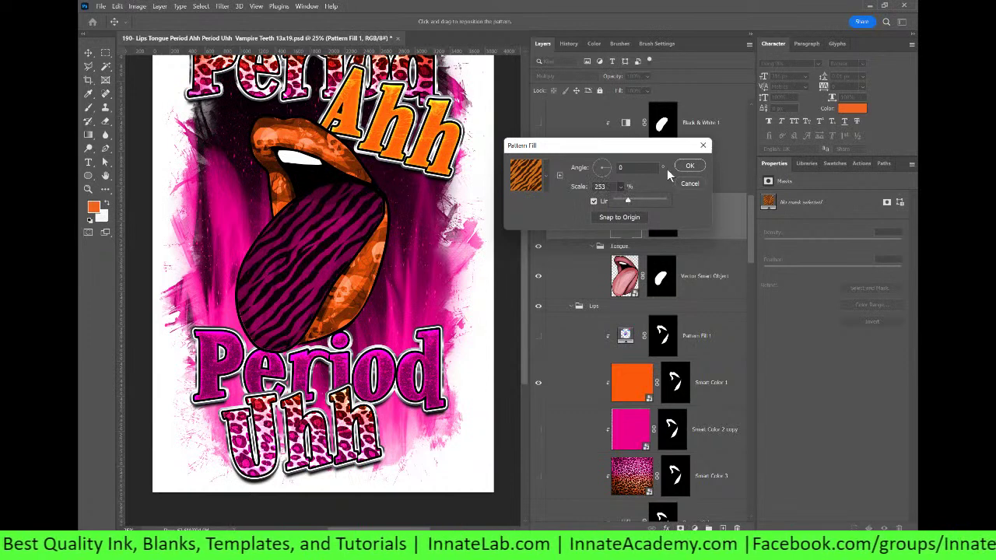
pyautogui.press('Return')
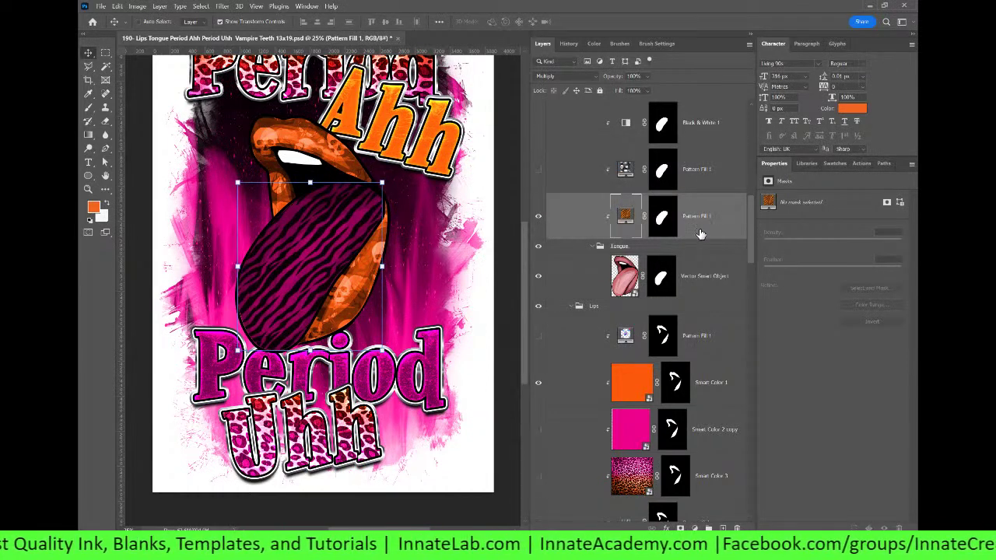
# Step: Show the pumpkin pattern fill on the tongue and hide the tiger-stripe pattern fill
pyautogui.scroll(6, 676, 241)
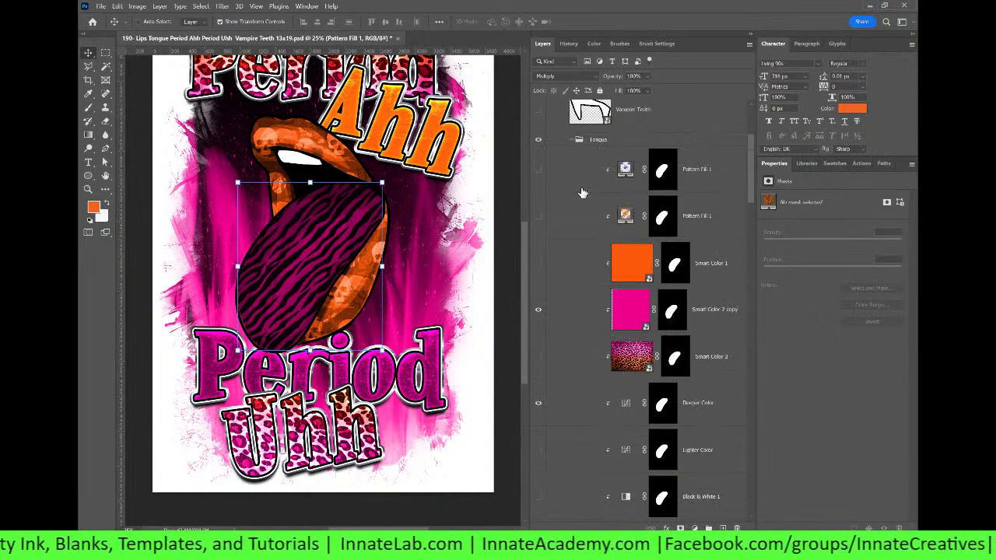
pyautogui.click(538, 217)
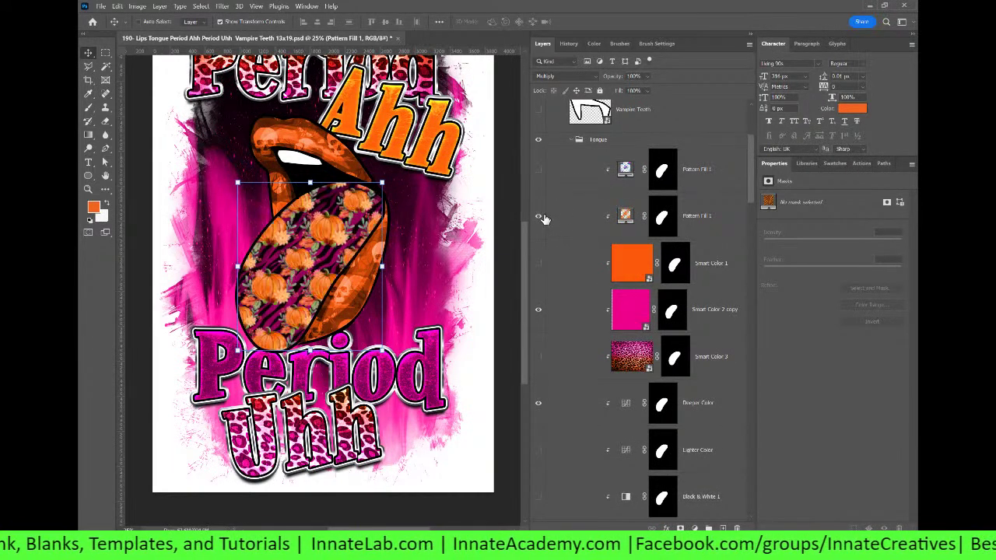
pyautogui.scroll(-6, 562, 309)
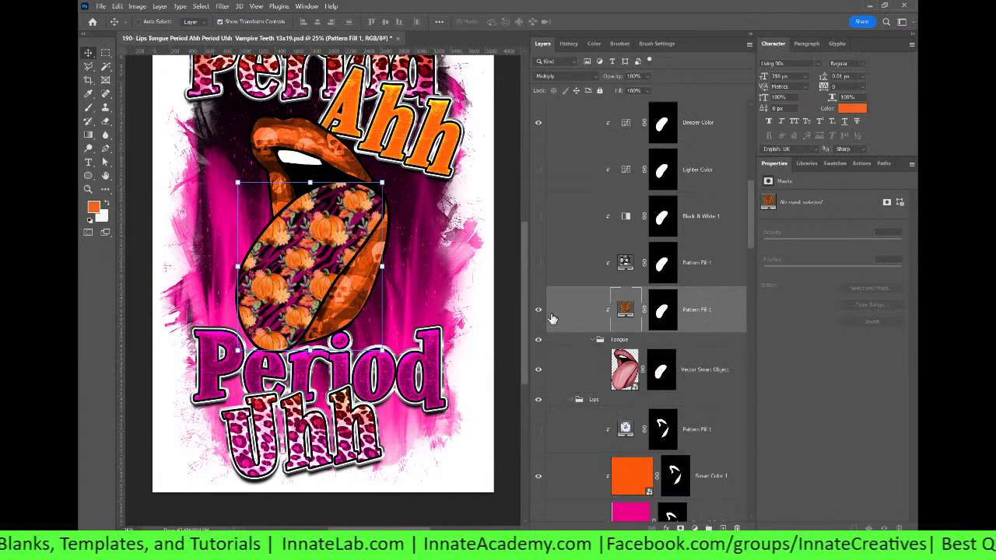
pyautogui.click(539, 310)
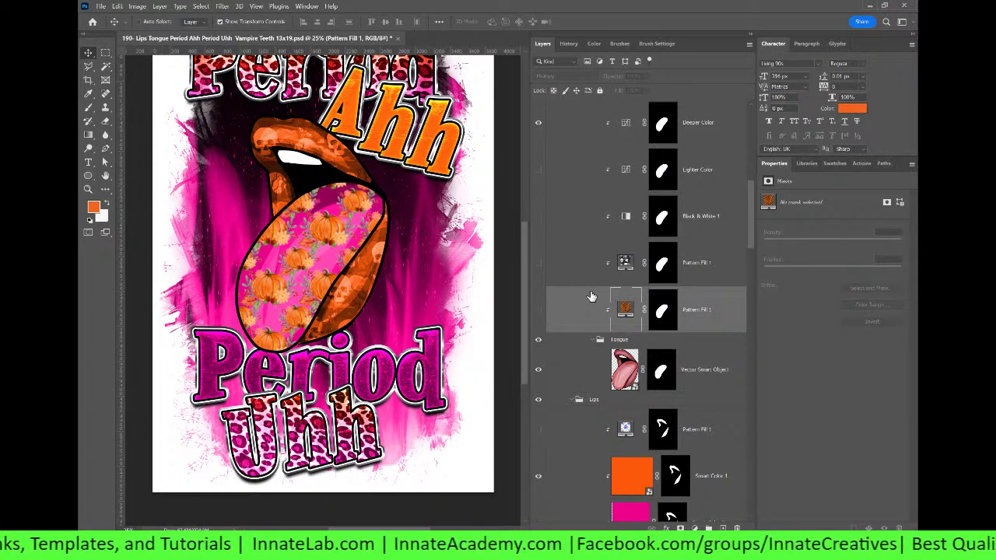
# Step: Move the pumpkin pattern fill below Black & White 1 and above the skull pattern fill in the Tongue group
pyautogui.scroll(-3, 592, 296)
pyautogui.scroll(5, 591, 292)
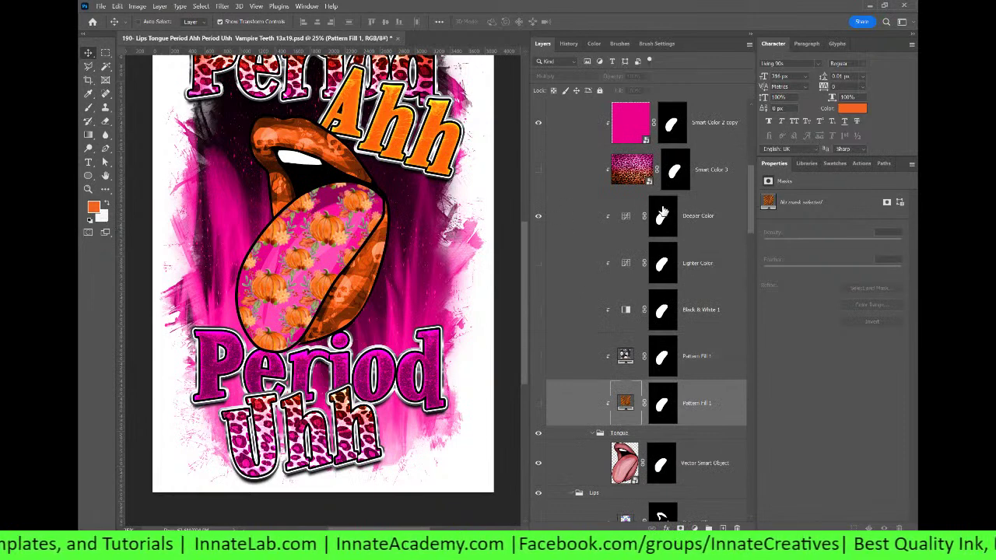
pyautogui.scroll(2, 662, 210)
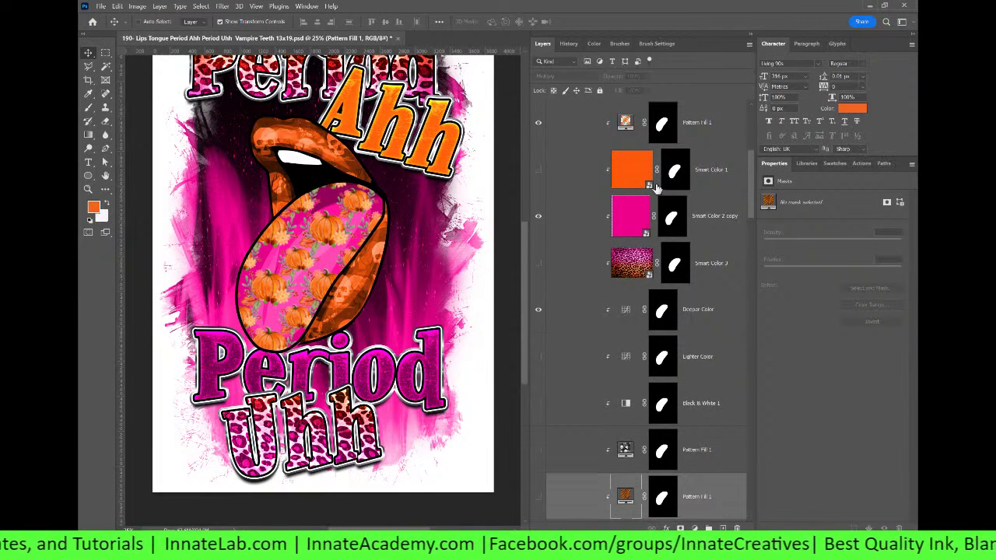
pyautogui.scroll(2, 703, 152)
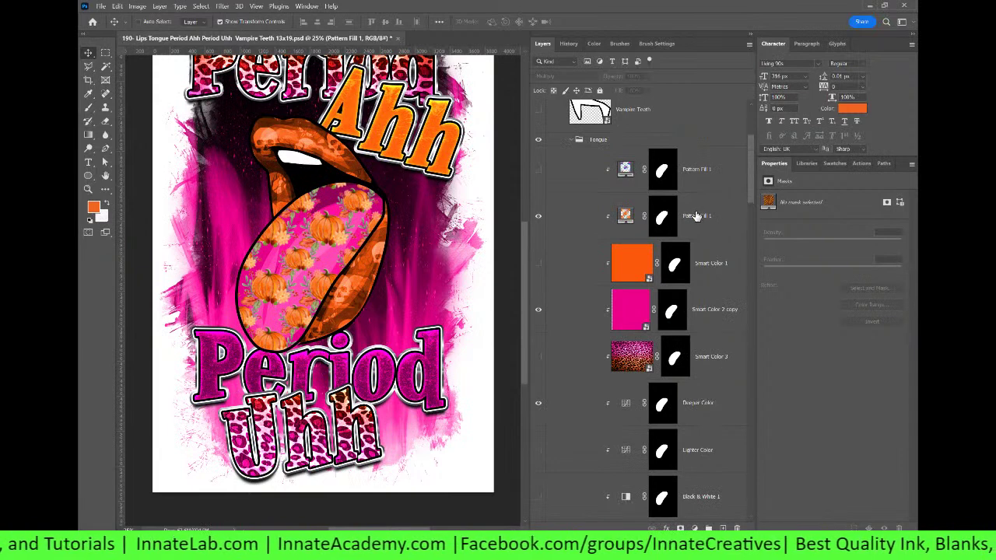
pyautogui.moveTo(696, 216); pyautogui.dragTo(627, 308)
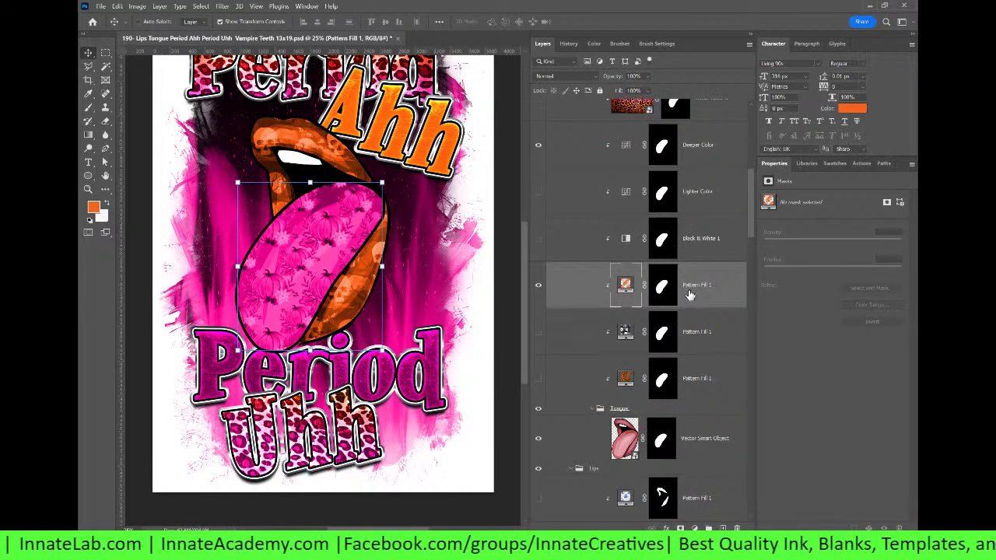
# Step: Hide the tongue's Deeper Color adjustment, check Lighter Color briefly, and show Black & White 1 over the pumpkin pattern
pyautogui.scroll(2, 700, 292)
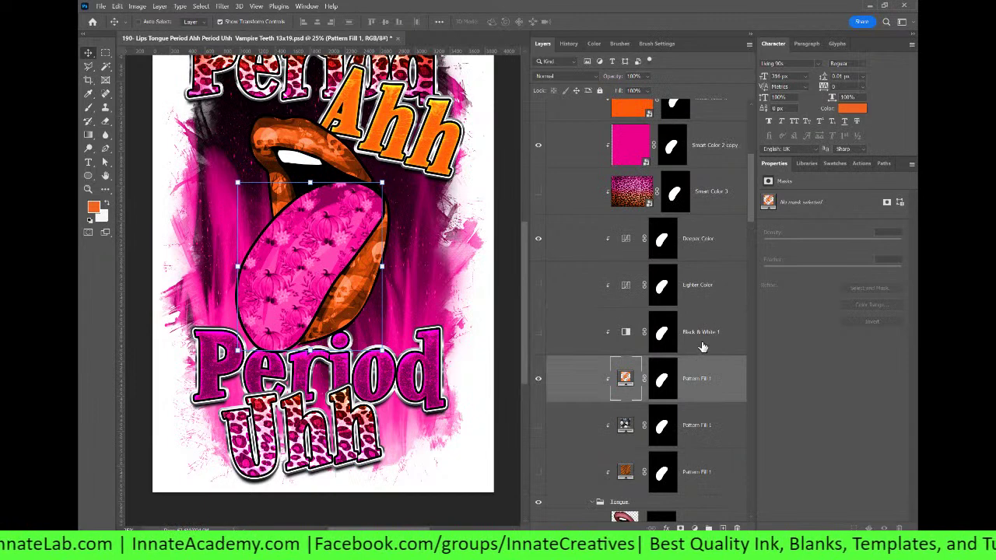
pyautogui.scroll(2, 553, 190)
pyautogui.scroll(-2, 546, 298)
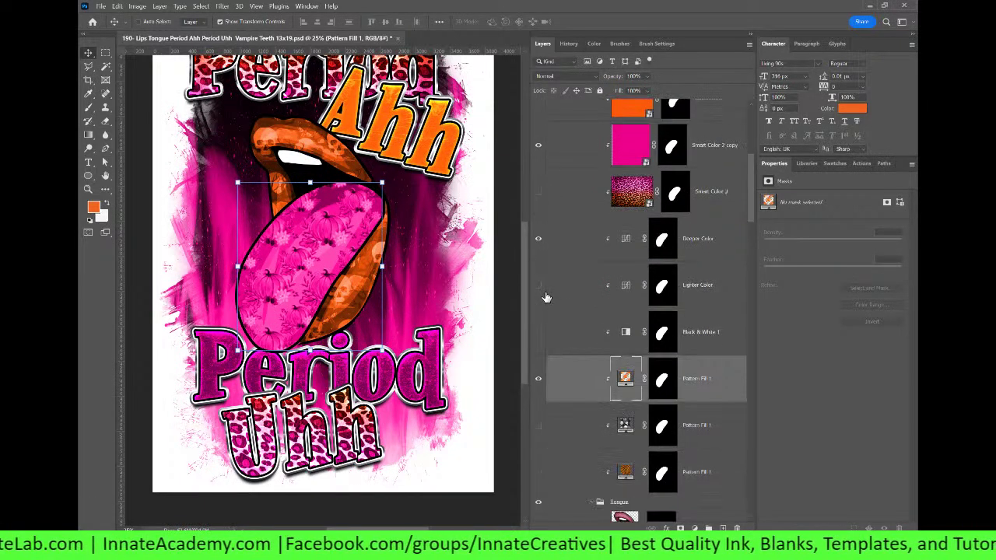
pyautogui.click(539, 241)
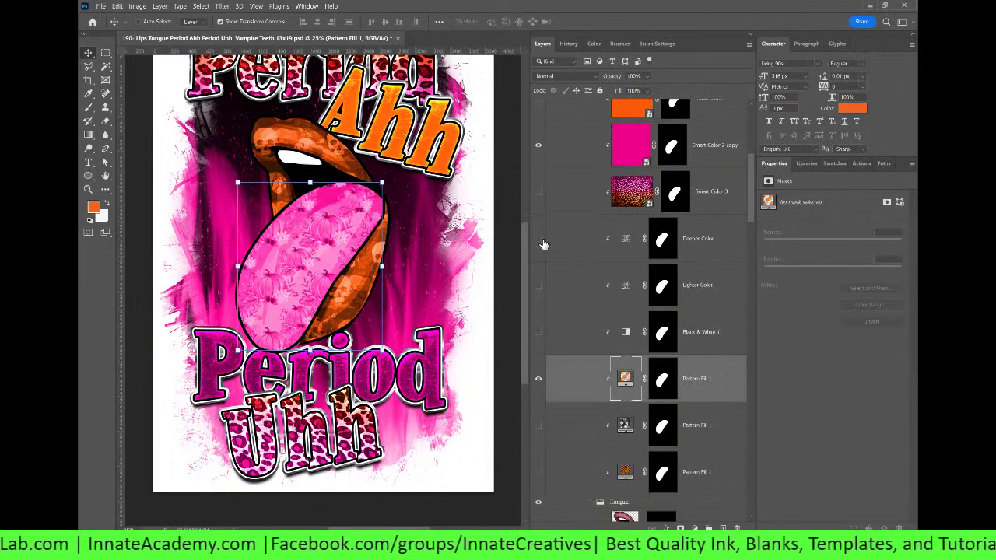
pyautogui.click(540, 286)
pyautogui.click(541, 286)
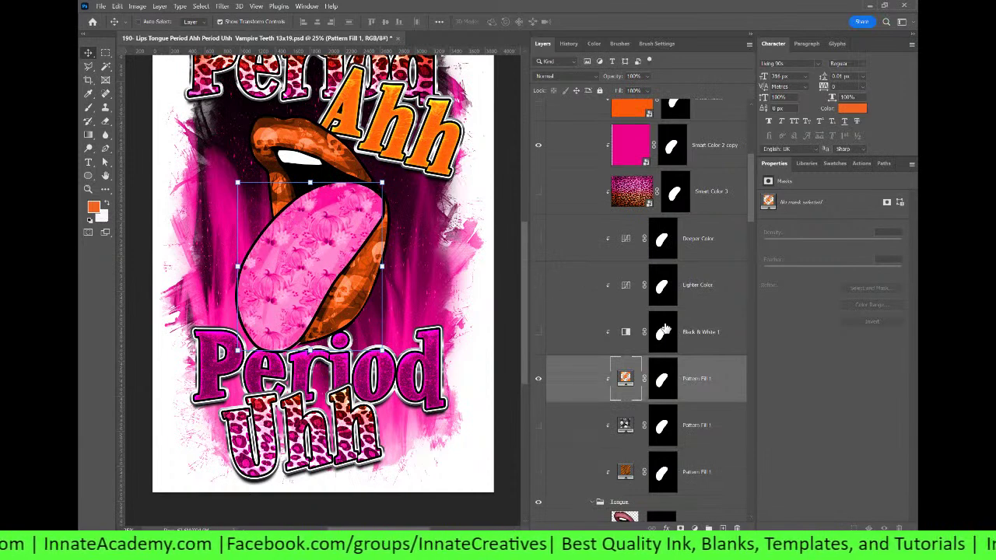
pyautogui.click(539, 333)
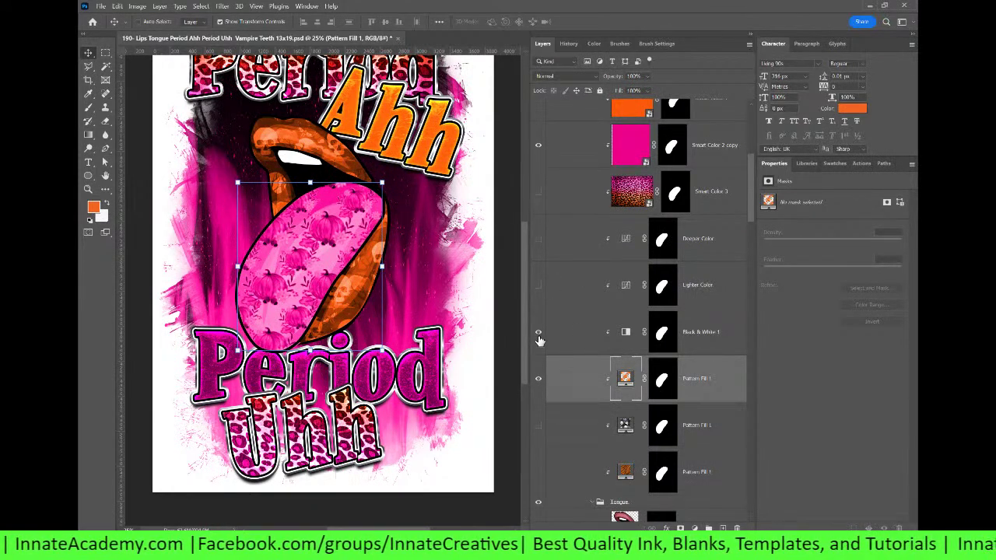
# Step: Select the Ahh text layer from the artwork and save the document
pyautogui.scroll(-2, 700, 356)
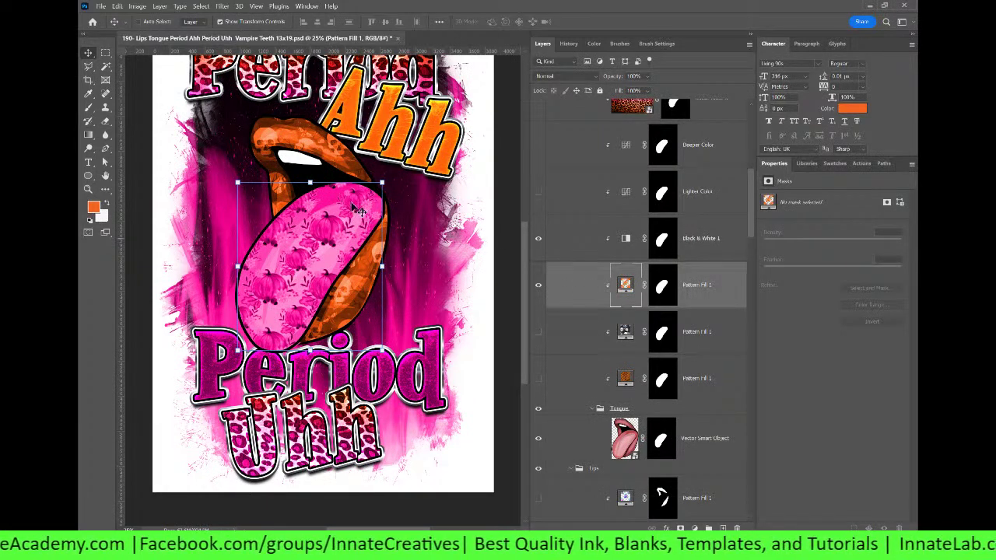
pyautogui.scroll(1, 358, 198)
pyautogui.rightClick(433, 101)
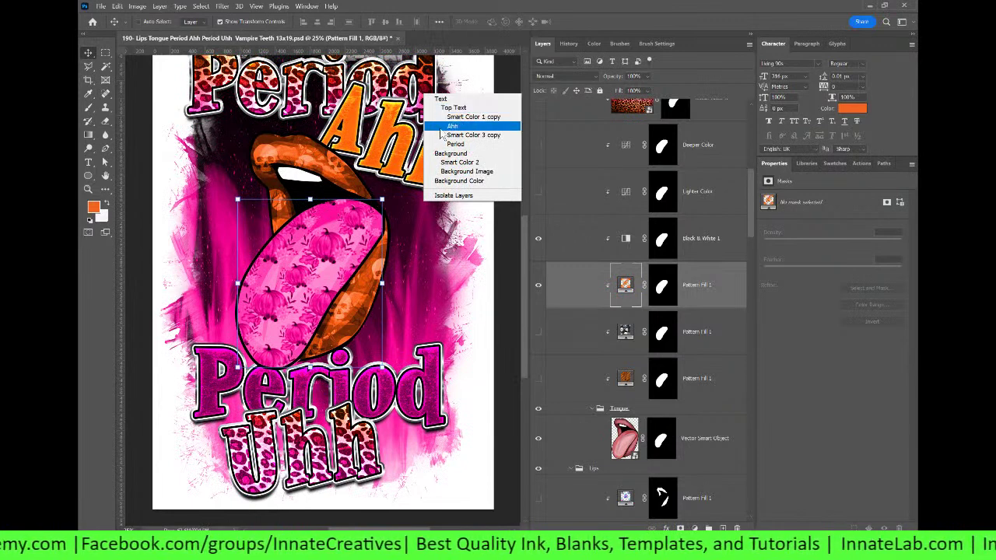
pyautogui.click(450, 126)
pyautogui.scroll(-2, 641, 387)
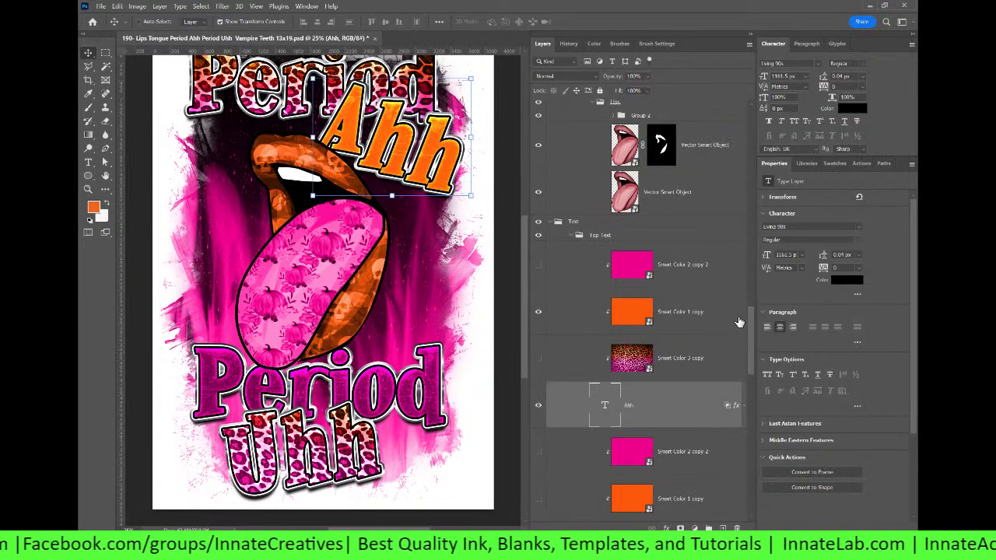
pyautogui.hotkey('ctrl', 's')
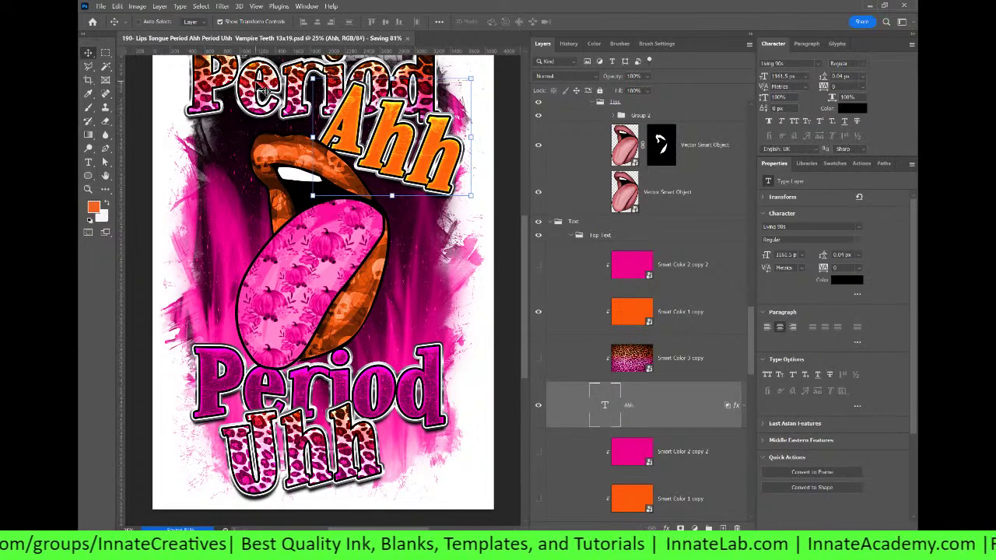
# Step: Select the upper Period text layer from the artwork
pyautogui.rightClick(247, 87)
pyautogui.click(276, 119)
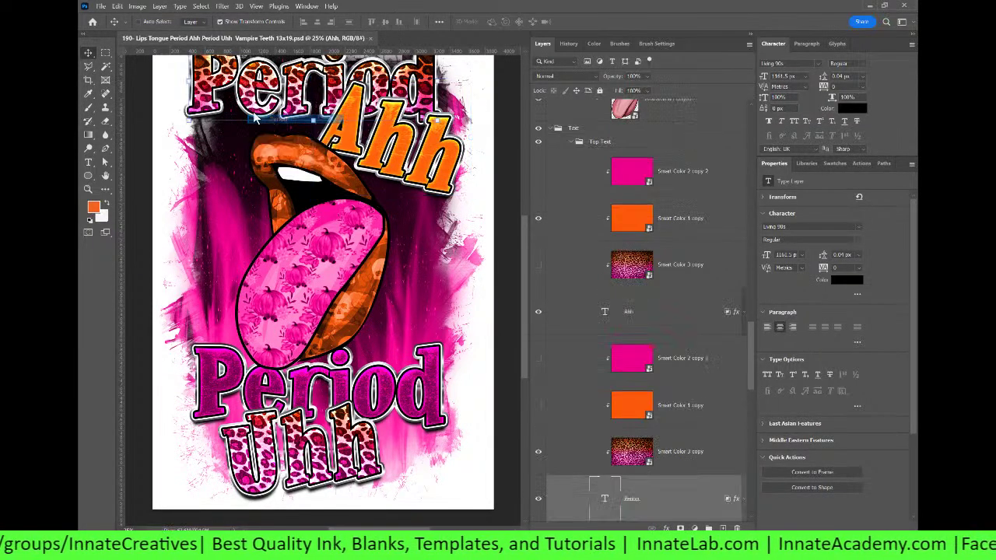
pyautogui.scroll(-1, 346, 94)
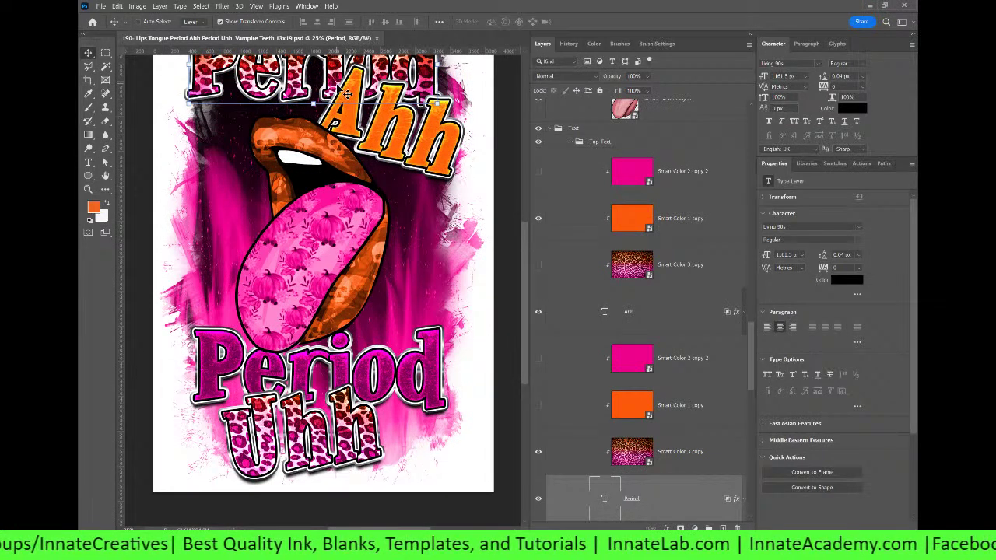
pyautogui.scroll(1, 346, 95)
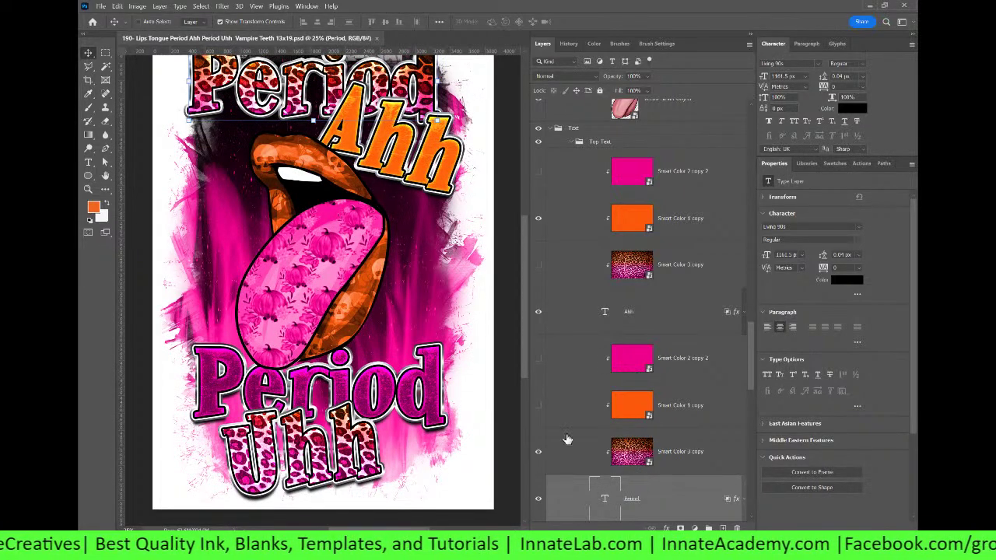
# Step: Save the template as a new PSD, adding -2 after 13x19 in the file name
pyautogui.click(117, 7)
pyautogui.click(279, 166)
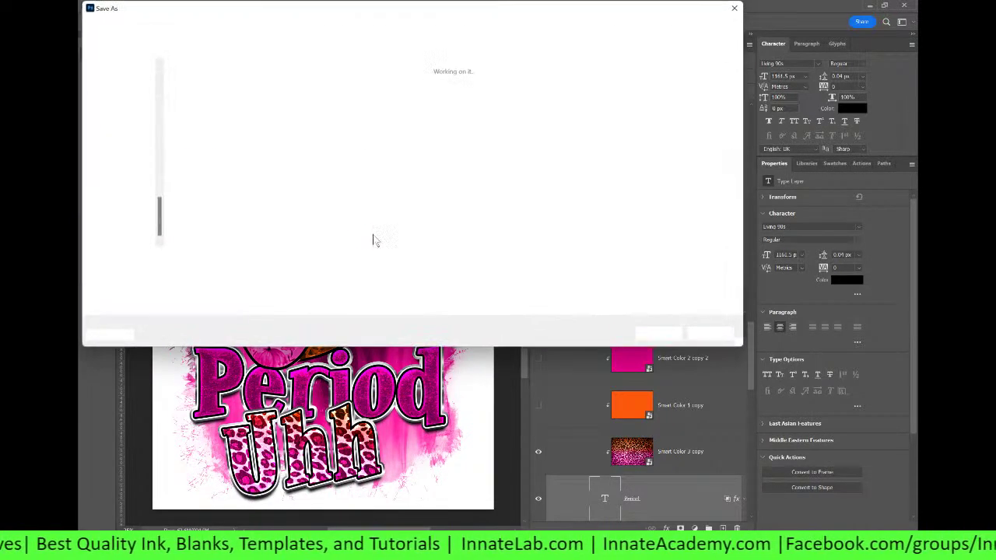
pyautogui.click(333, 260)
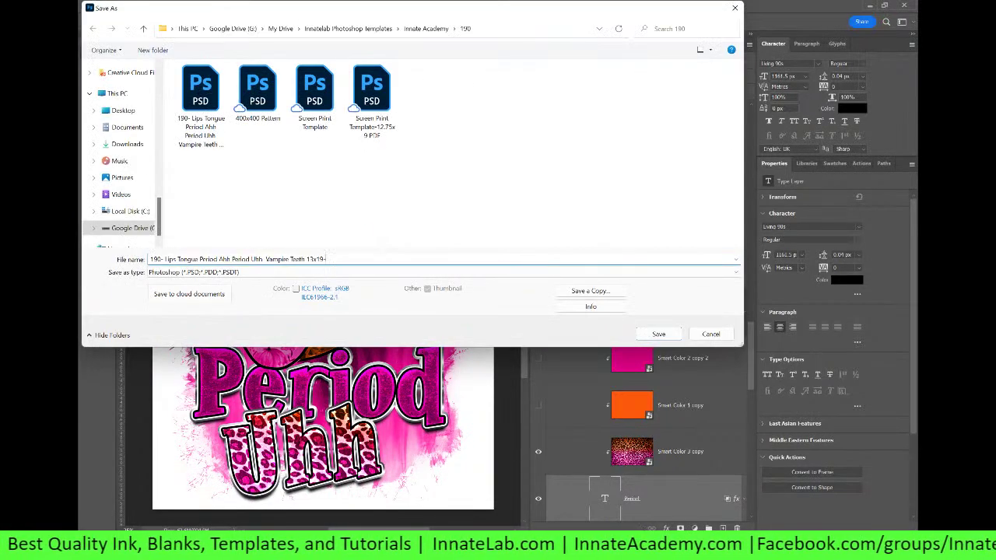
pyautogui.press('Return')
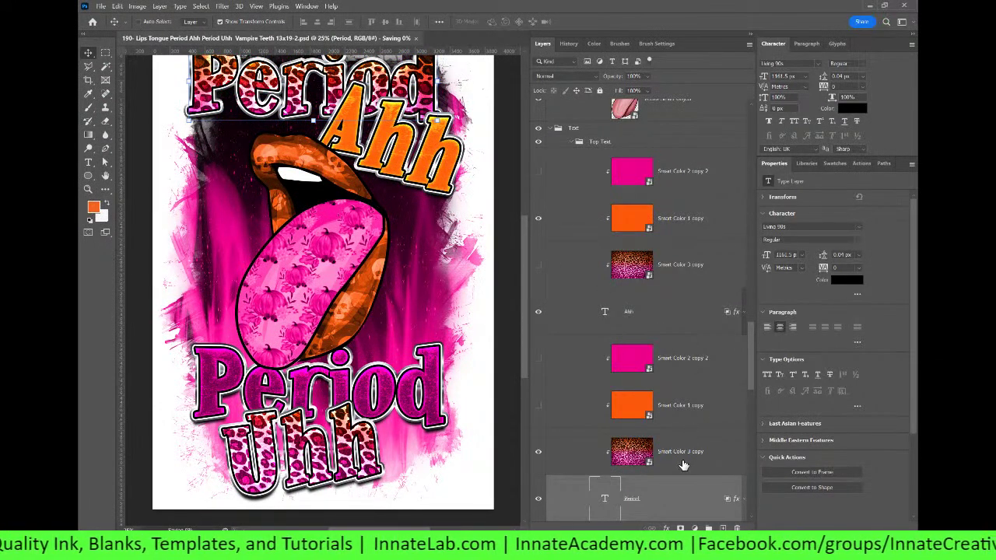
# Step: Replace the upper Period text with "Trick"
pyautogui.doubleClick(604, 496)
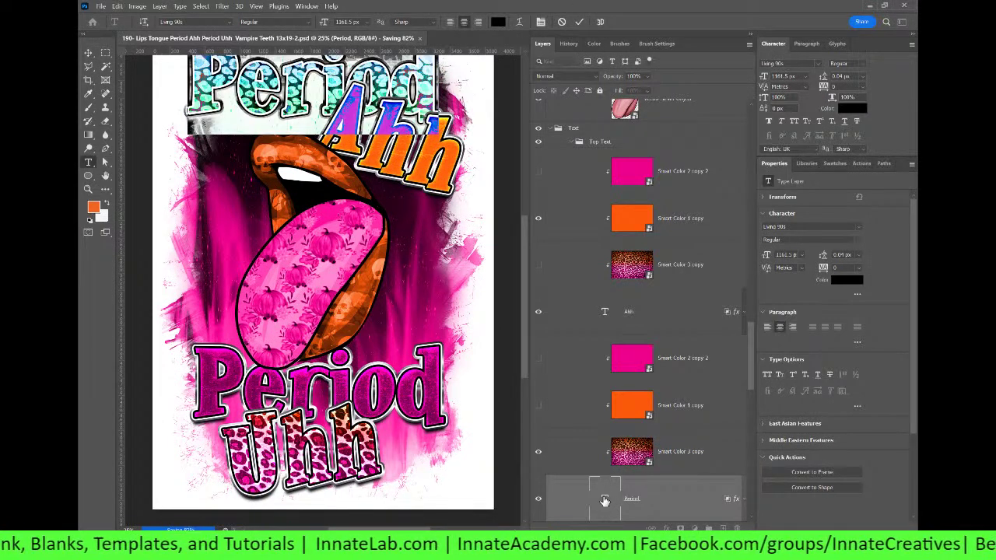
pyautogui.write('Irick')
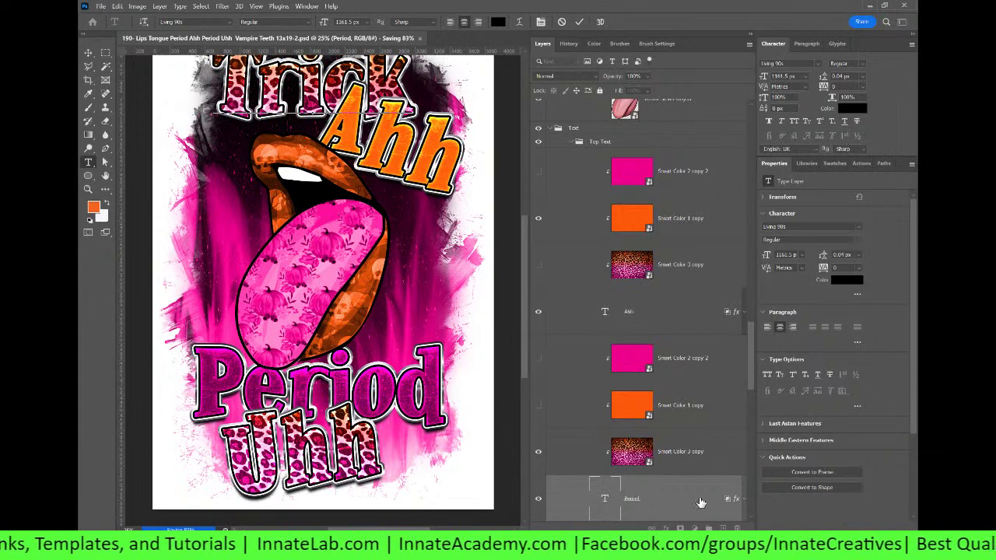
pyautogui.hotkey('ctrl', 'Return')
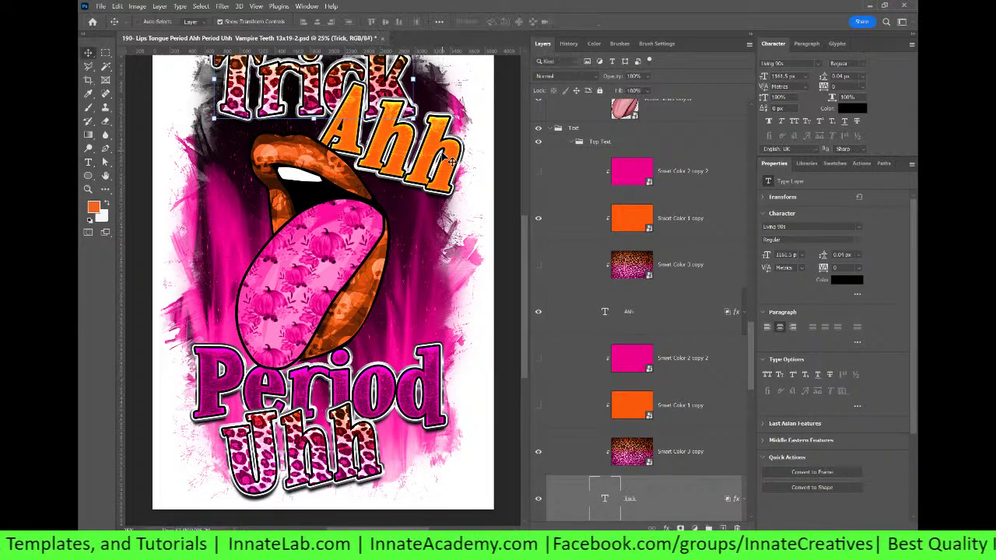
# Step: Select the Ahh text layer from the artwork and change its wording to "OR"
pyautogui.rightClick(453, 165)
pyautogui.click(462, 167)
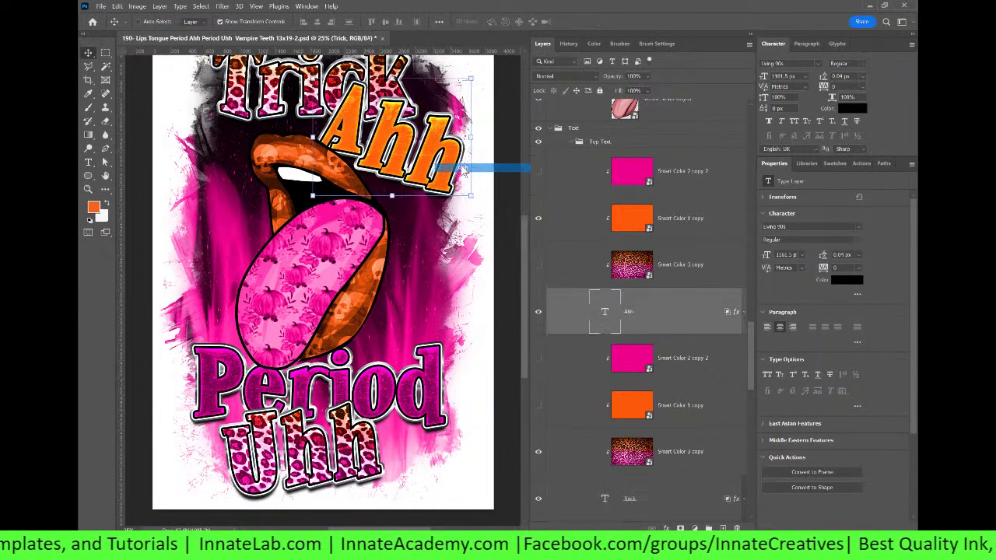
pyautogui.doubleClick(603, 313)
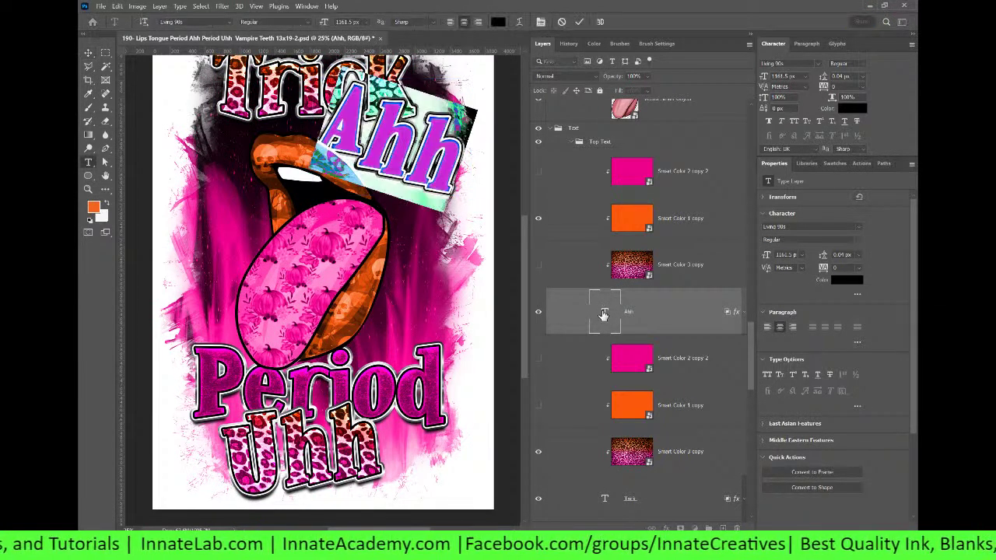
pyautogui.write('OR')
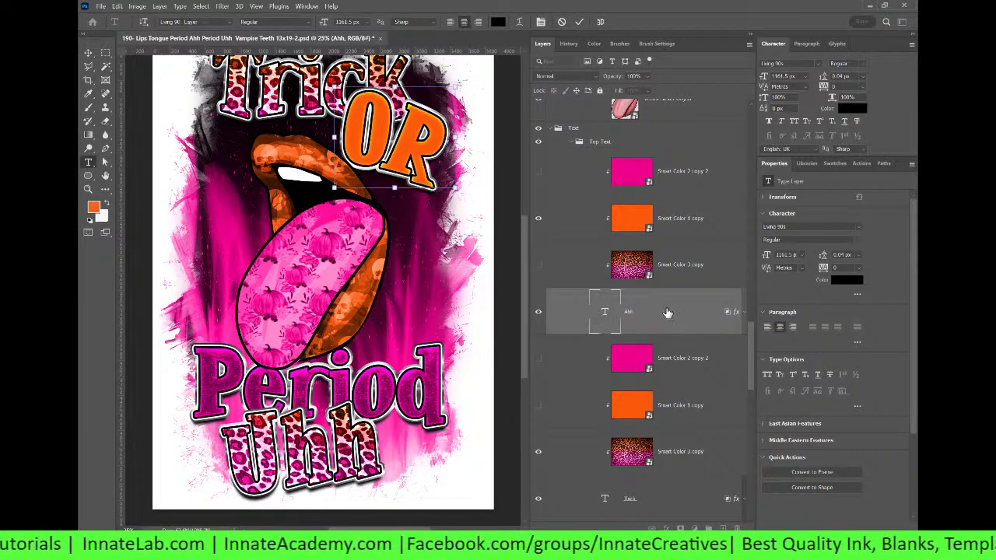
pyautogui.hotkey('ctrl', 'Return')
pyautogui.press('v')
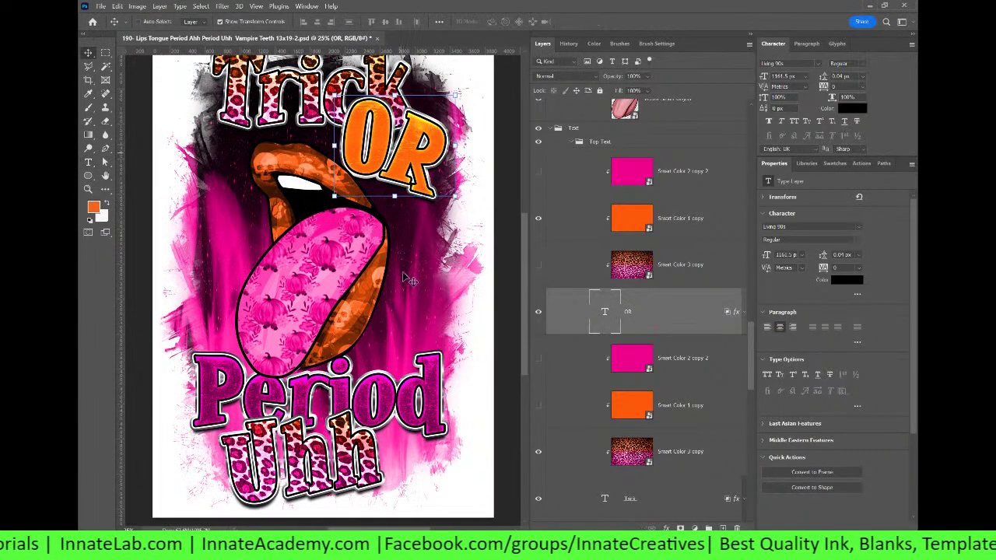
# Step: Select the lower Period text layer from the artwork and change its wording to "Treat"
pyautogui.rightClick(389, 395)
pyautogui.click(477, 420)
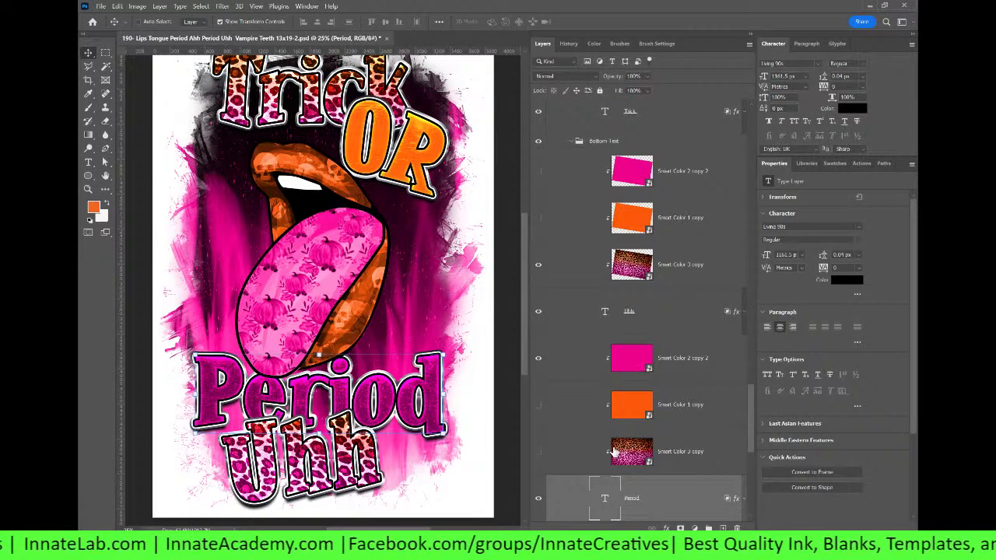
pyautogui.doubleClick(606, 505)
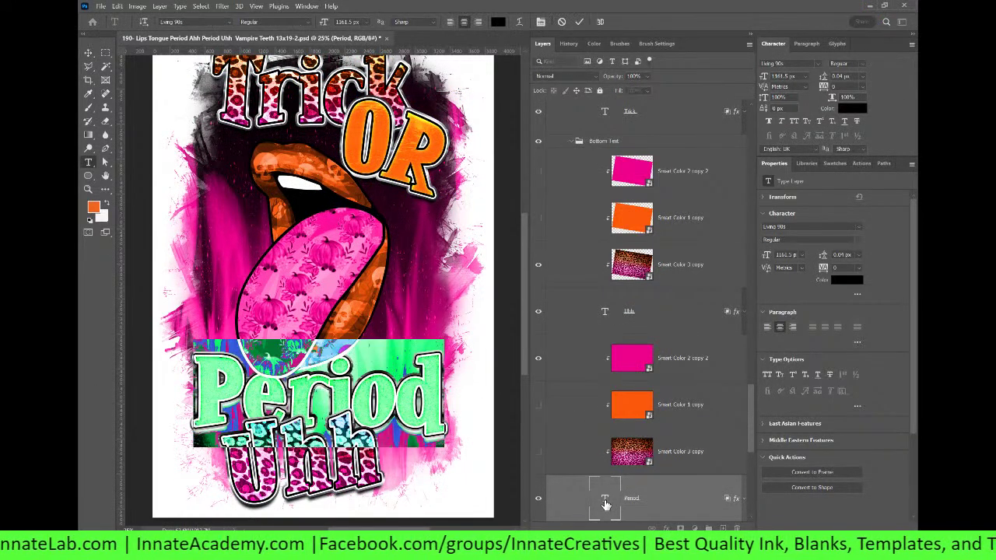
pyautogui.hotkey('ctrl', 'h')
pyautogui.write('Trea')
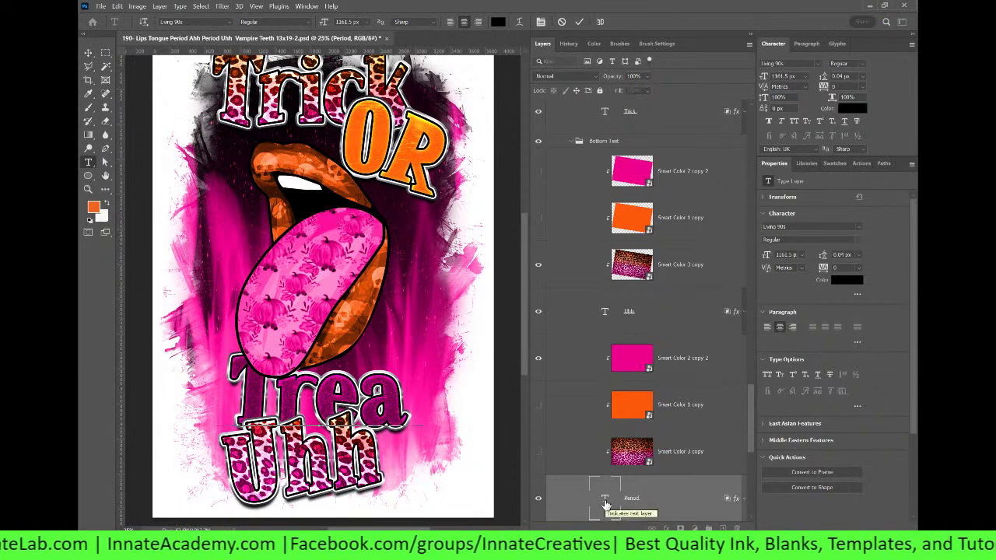
pyautogui.write('t')
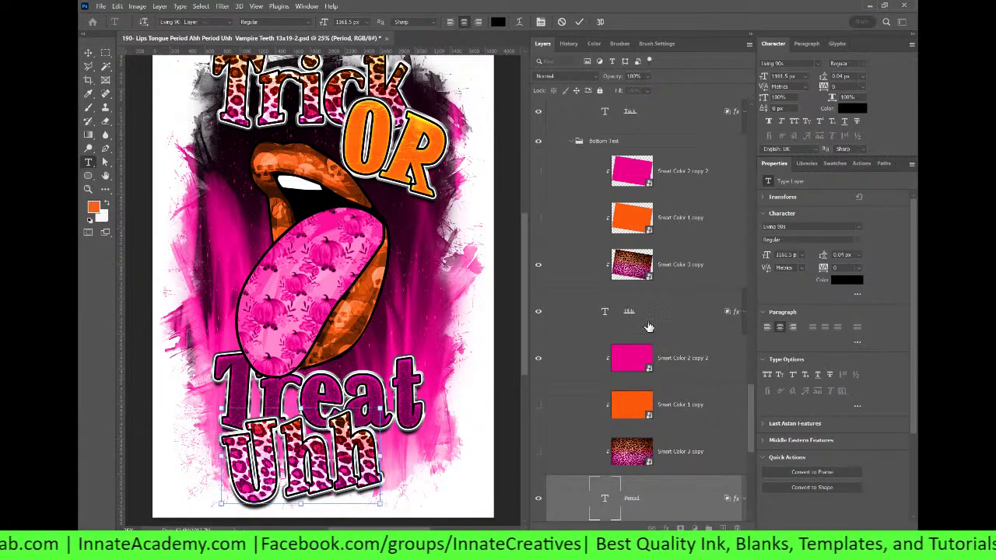
# Step: Select the Uhh text layer in the Bottom Text group and hide it
pyautogui.click(649, 327)
pyautogui.click(537, 313)
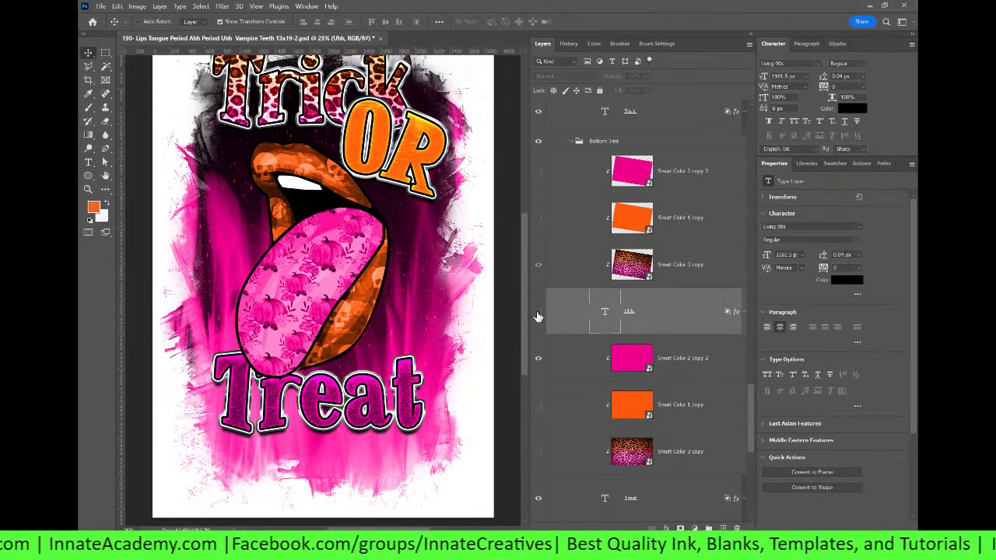
pyautogui.scroll(4, 537, 316)
pyautogui.scroll(-2, 584, 359)
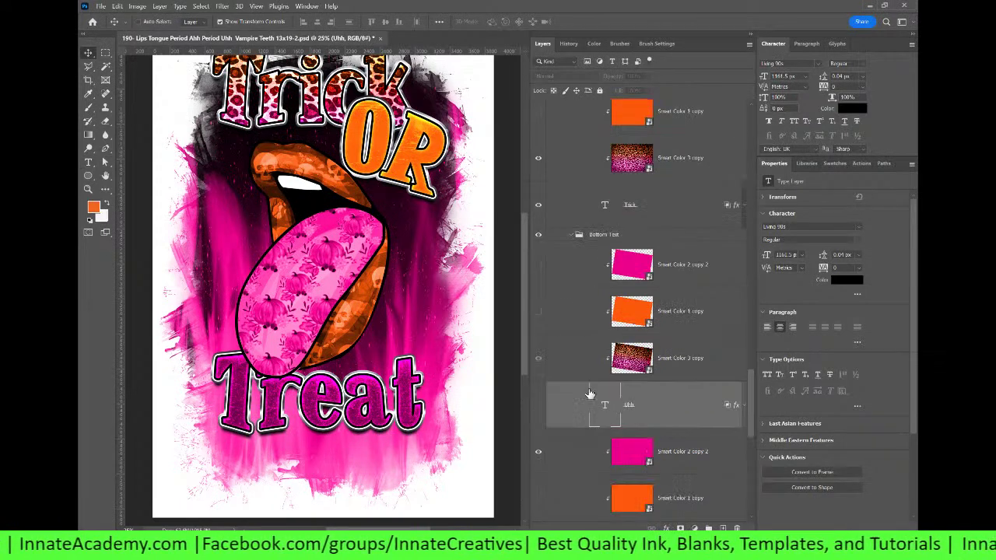
pyautogui.scroll(-2, 596, 405)
# Step: Select the Treat text layer from the artwork and set it in All Caps
pyautogui.rightClick(411, 400)
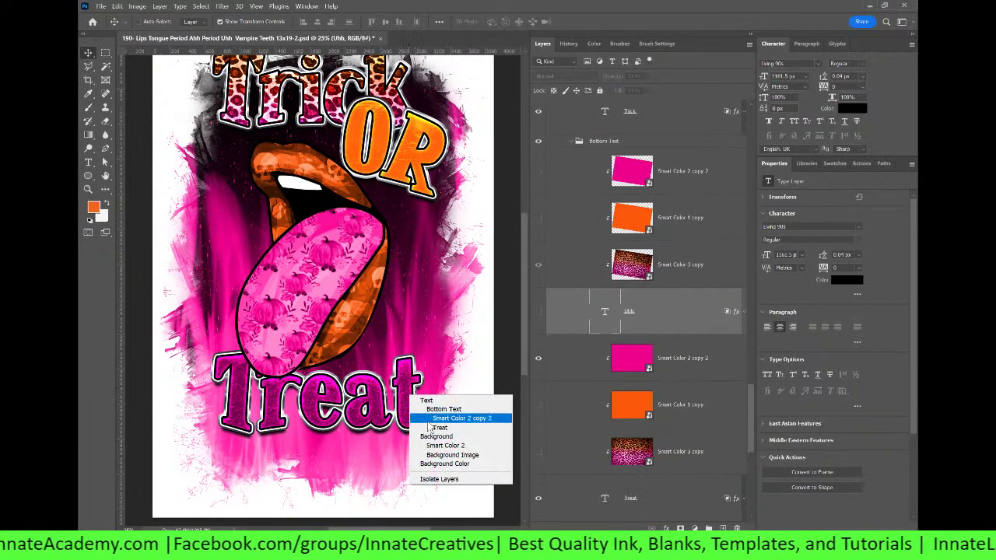
pyautogui.click(433, 425)
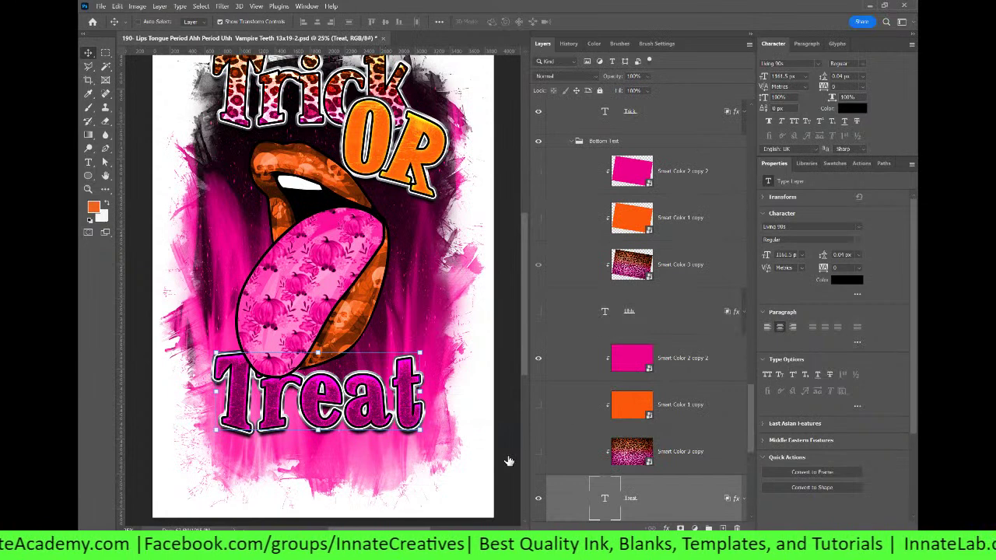
pyautogui.click(793, 121)
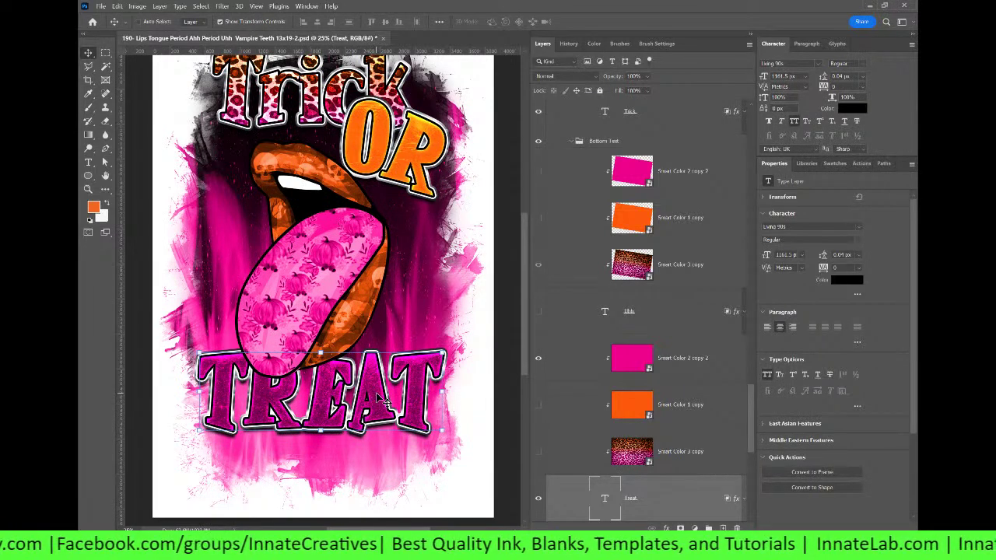
# Step: Select the Background Image smart object from the artwork and open its contents for editing
pyautogui.scroll(2, 397, 298)
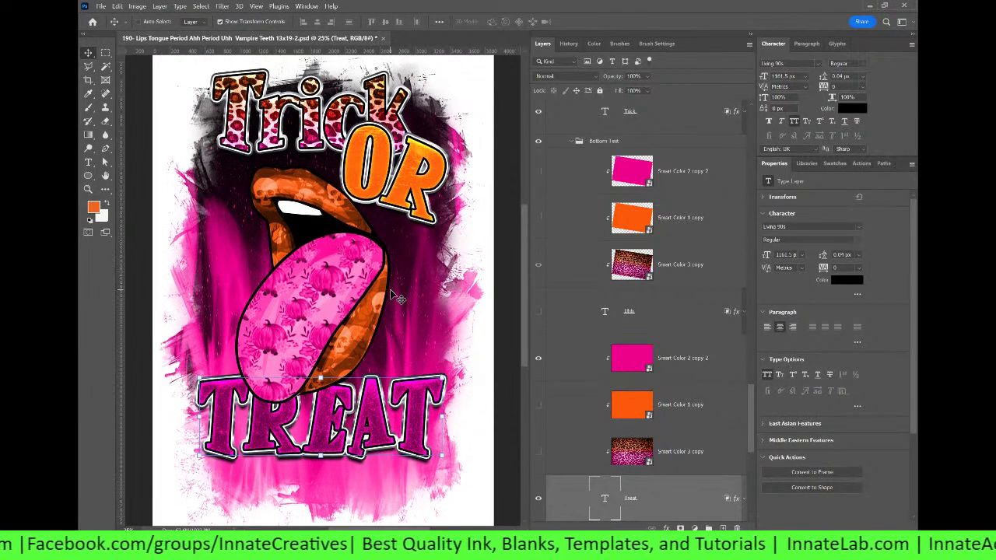
pyautogui.rightClick(417, 312)
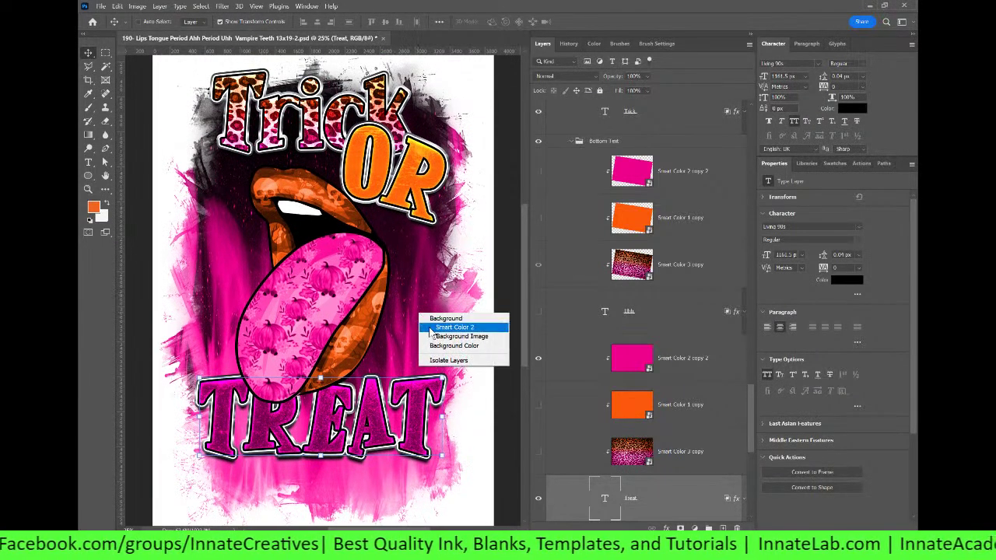
pyautogui.click(459, 336)
pyautogui.scroll(-2, 611, 415)
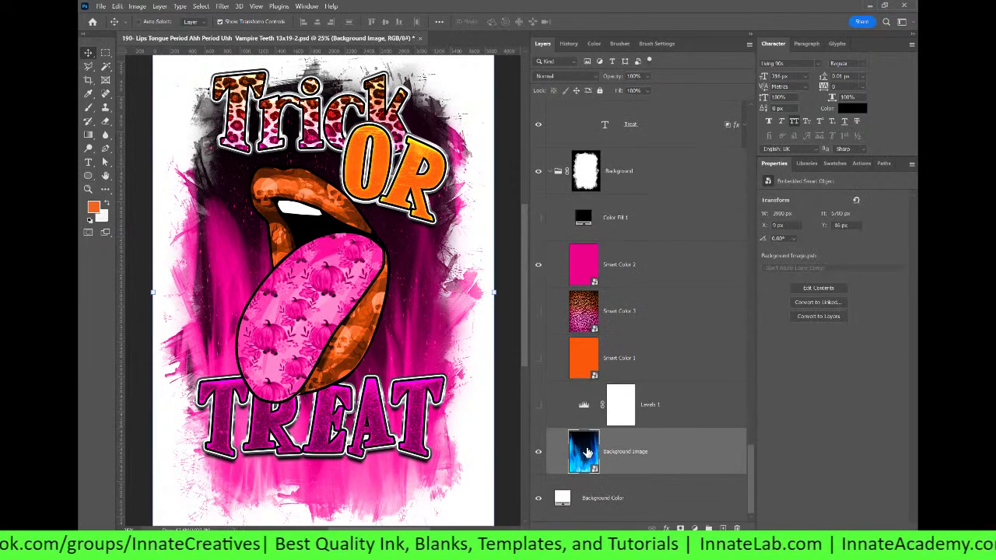
pyautogui.doubleClick(584, 449)
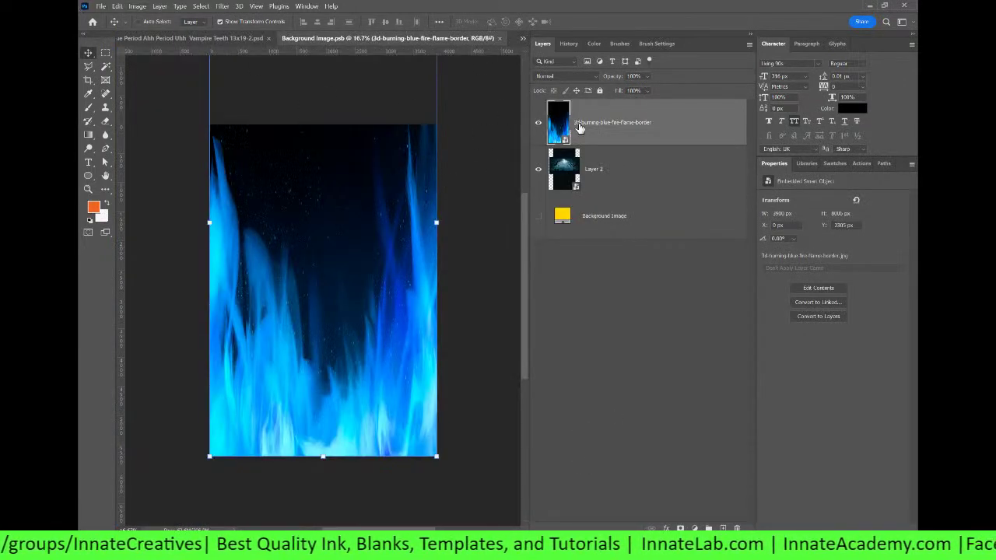
# Step: Hide the blue flame layer to reveal the moonlit graveyard on Layer 2, then save and close the background smart object
pyautogui.click(101, 6)
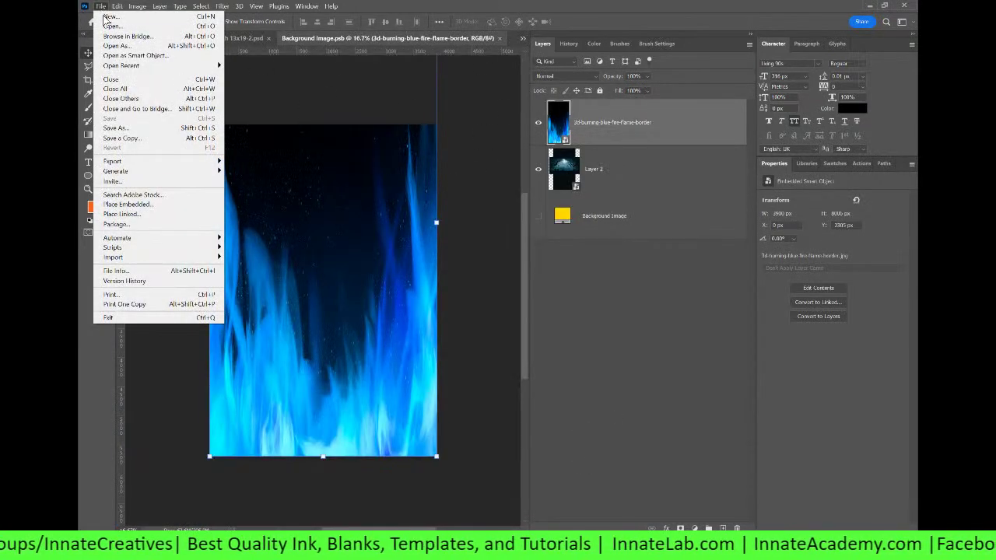
pyautogui.click(615, 184)
pyautogui.click(614, 175)
pyautogui.click(537, 122)
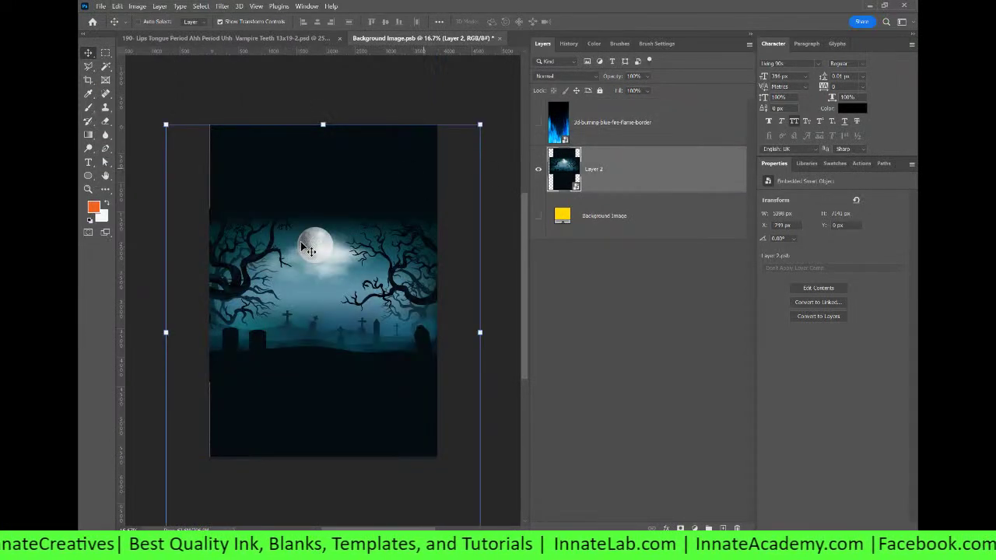
pyautogui.click(466, 329)
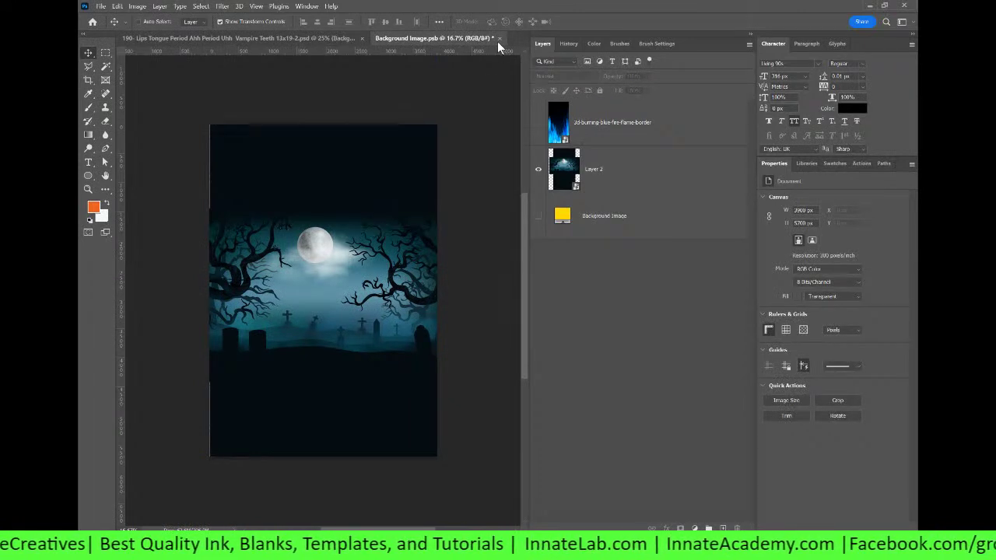
pyautogui.click(500, 38)
pyautogui.click(482, 210)
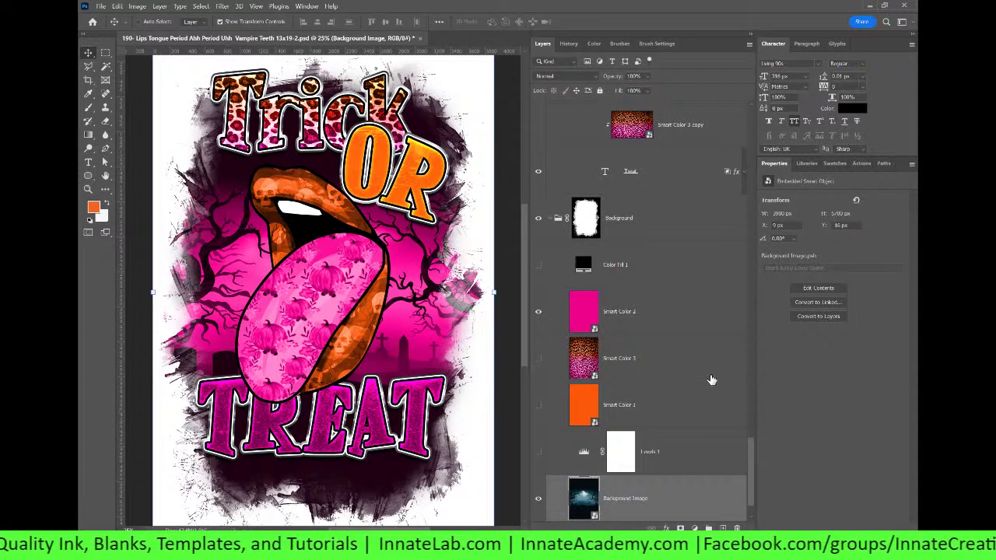
# Step: Swap the tongue's pattern by hiding the pumpkin Pattern Fill and showing the striped one beneath Black & White 1
pyautogui.rightClick(346, 278)
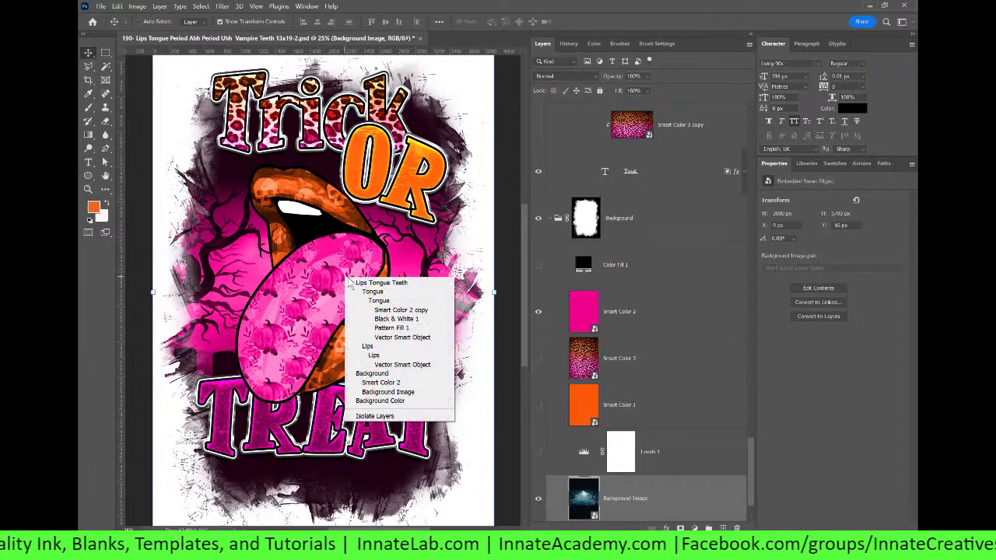
pyautogui.click(377, 319)
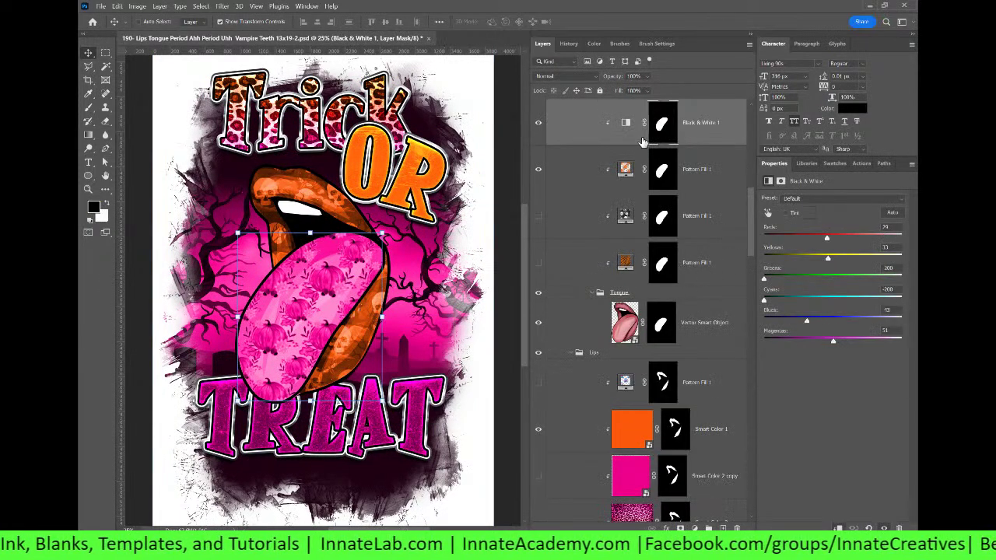
pyautogui.scroll(2, 643, 141)
pyautogui.click(538, 262)
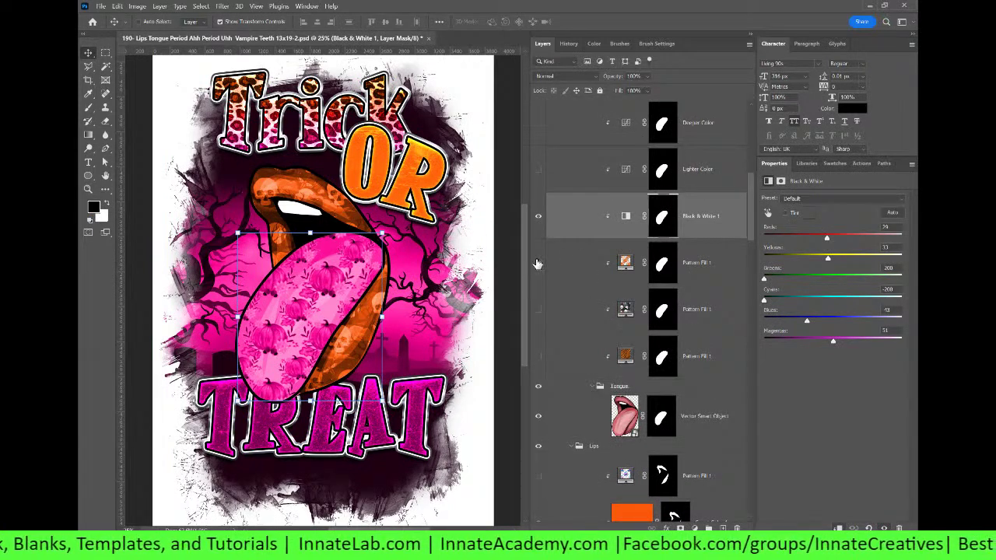
pyautogui.click(538, 356)
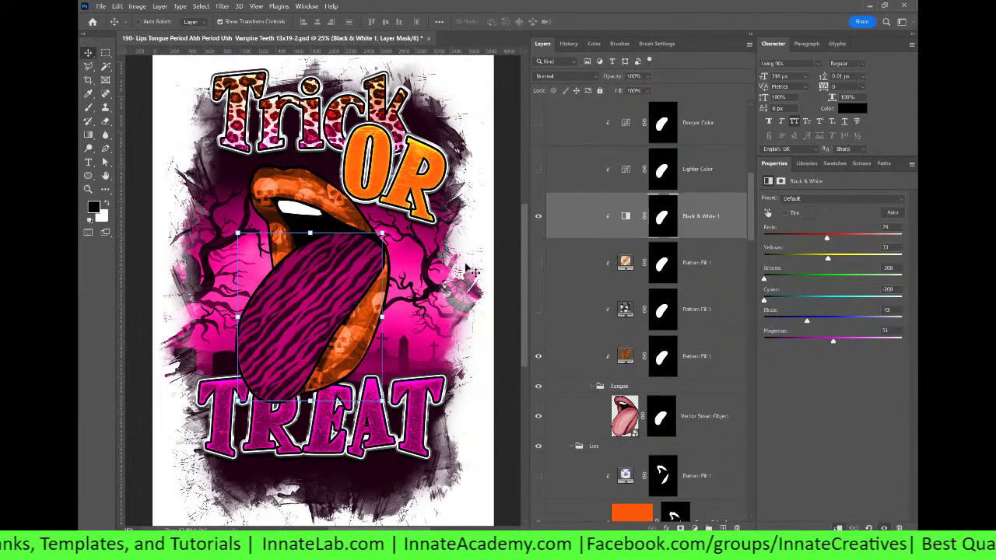
# Step: Hide the leopard Smart Color 3 layer in the Tongue group
pyautogui.scroll(-2, 549, 297)
pyautogui.scroll(8, 545, 280)
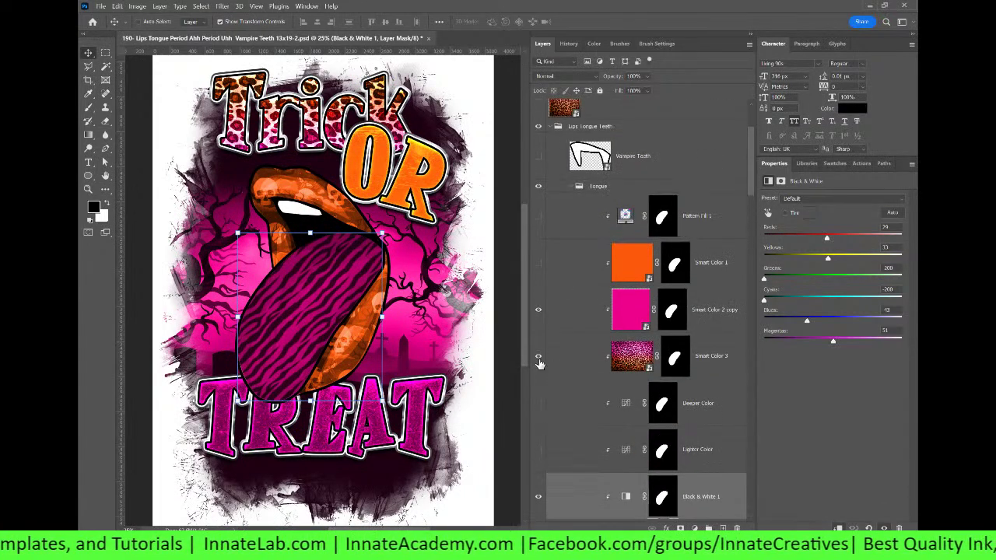
pyautogui.click(538, 356)
pyautogui.click(538, 357)
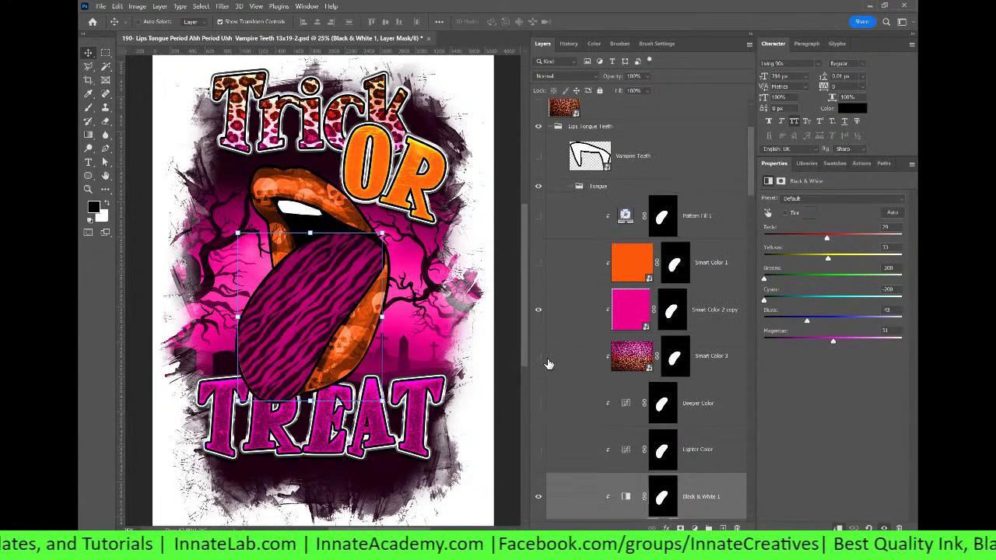
# Step: Examine the finished design and its layer stack, from the text groups to the smart colors
pyautogui.scroll(-3, 681, 311)
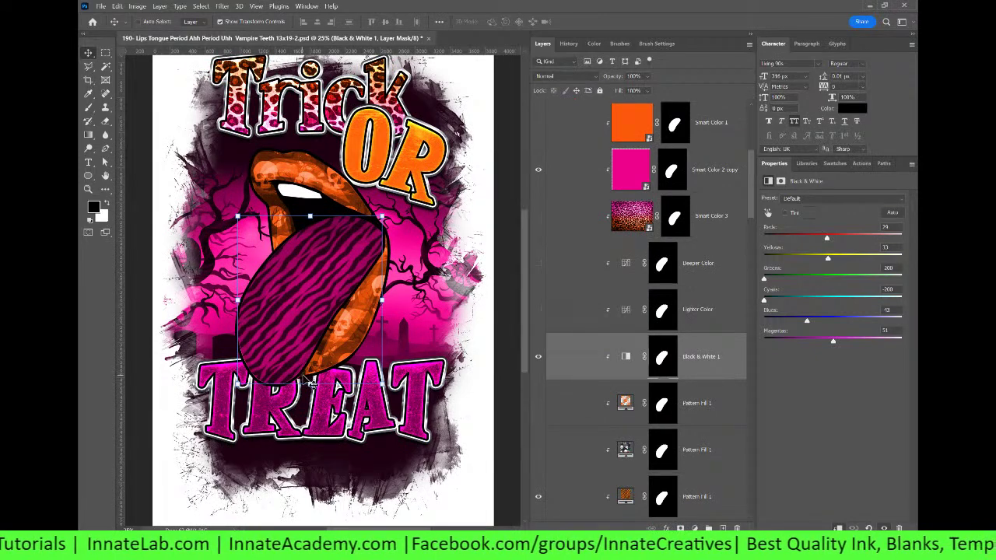
pyautogui.scroll(3, 707, 188)
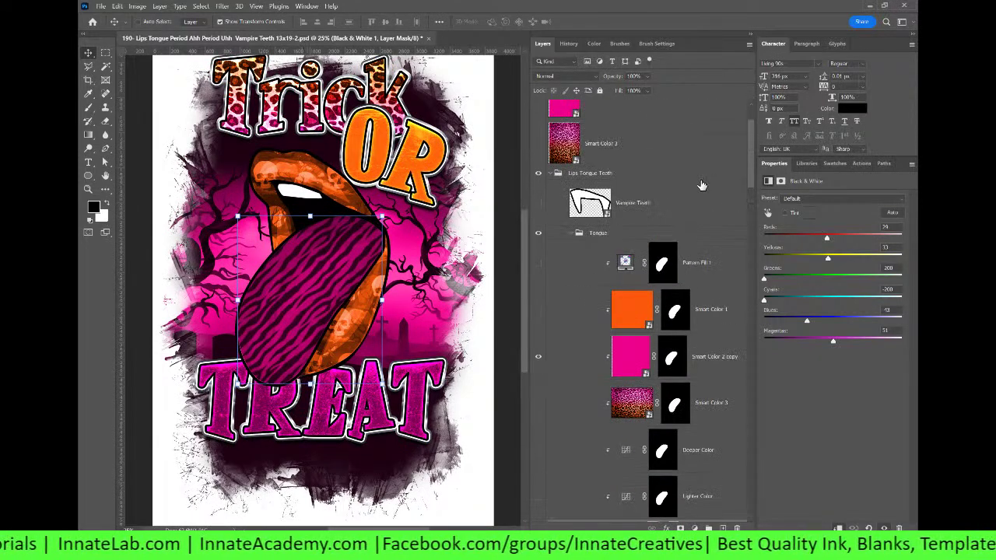
pyautogui.scroll(-6, 708, 226)
pyautogui.scroll(-4, 709, 248)
pyautogui.scroll(9, 707, 234)
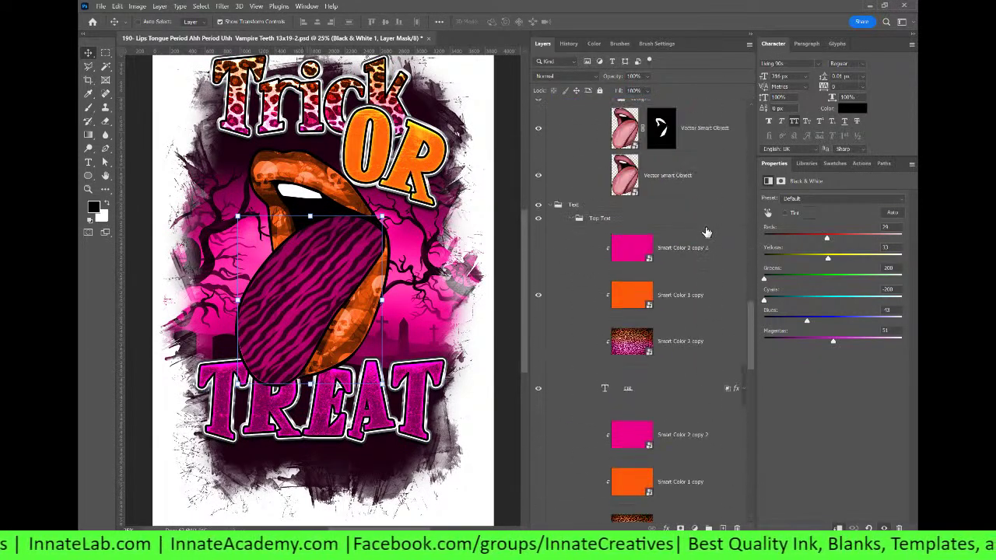
pyautogui.scroll(-8, 706, 227)
pyautogui.scroll(4, 706, 228)
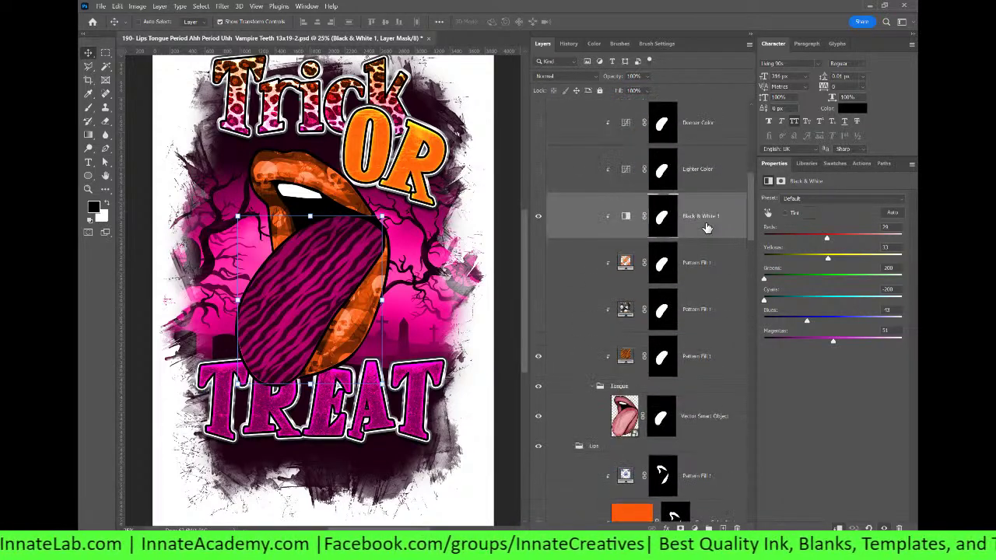
pyautogui.scroll(6, 706, 227)
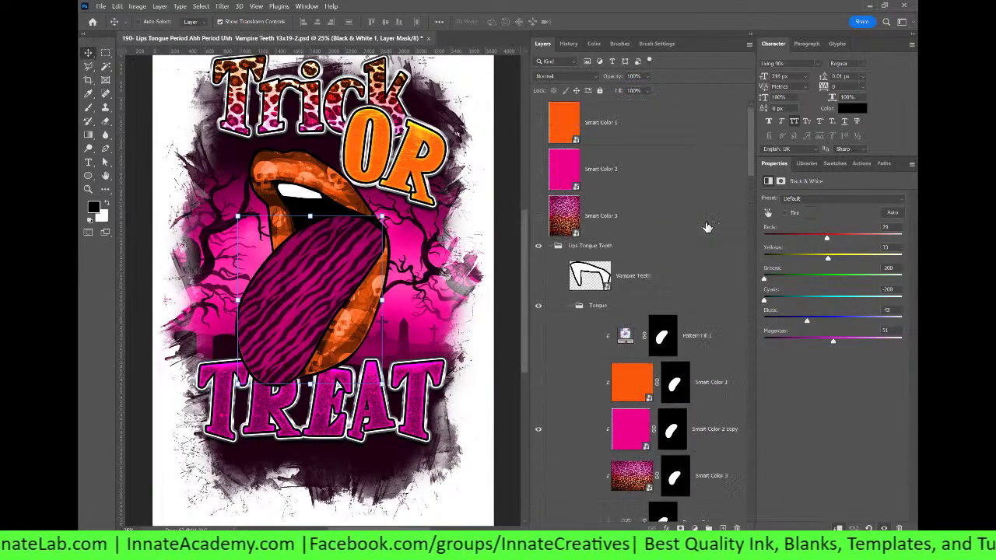
# Step: Show the Vampire Teeth layer to preview the fangs on the mouth, and hide it again
pyautogui.click(538, 278)
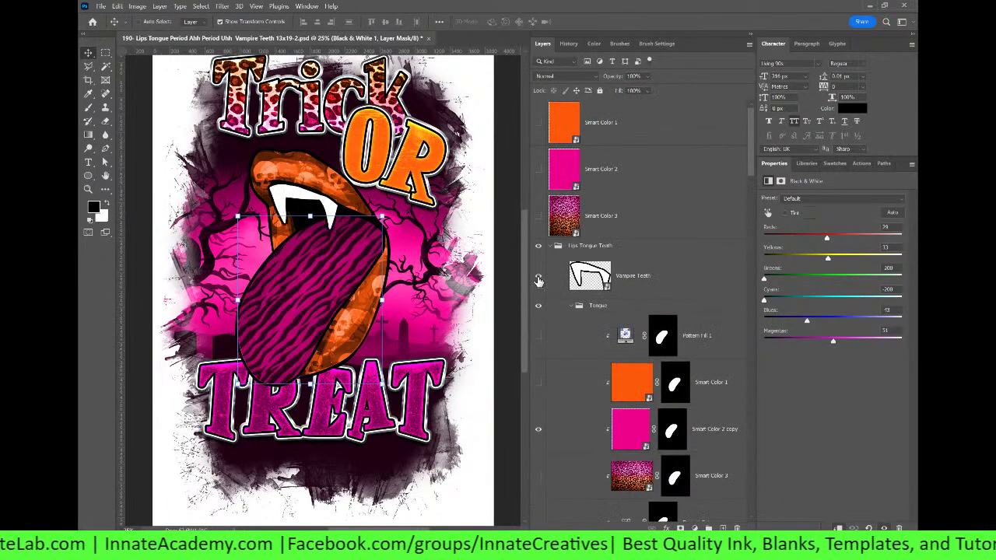
pyautogui.click(633, 275)
pyautogui.click(539, 277)
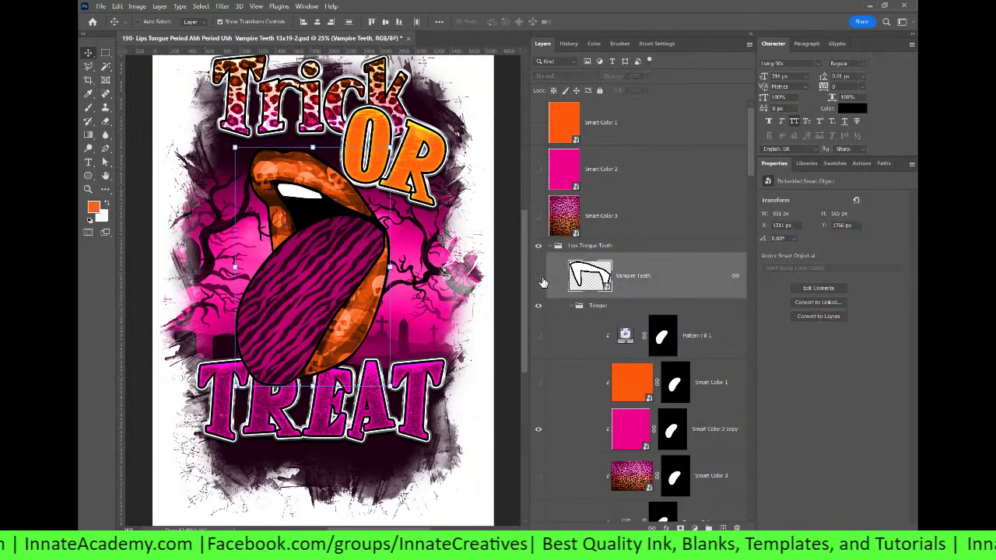
pyautogui.click(539, 278)
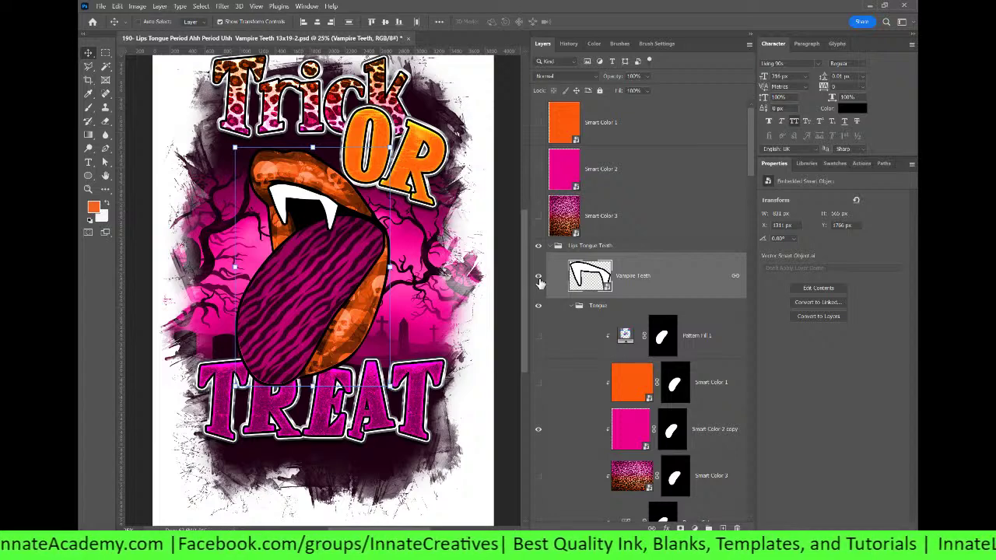
pyautogui.click(539, 279)
pyautogui.scroll(1, 413, 241)
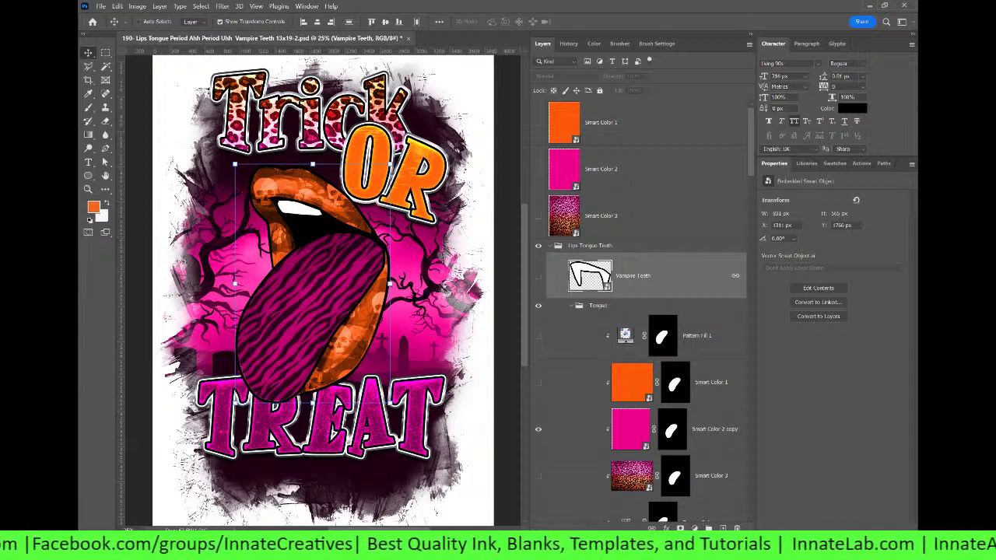
# Step: Collapse the Tongue, Lips, Text and Background groups to tidy the layer stack
pyautogui.click(584, 249)
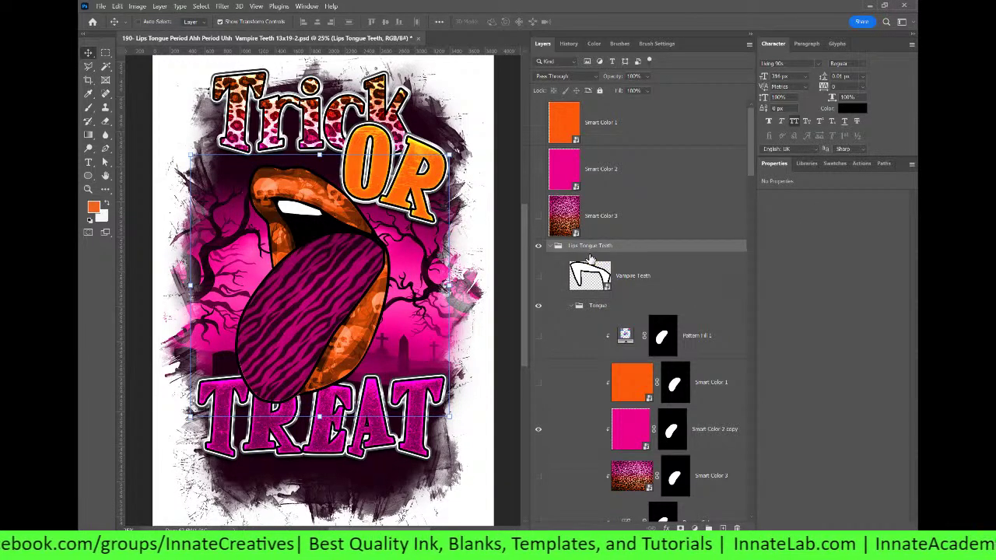
pyautogui.click(633, 281)
pyautogui.click(569, 311)
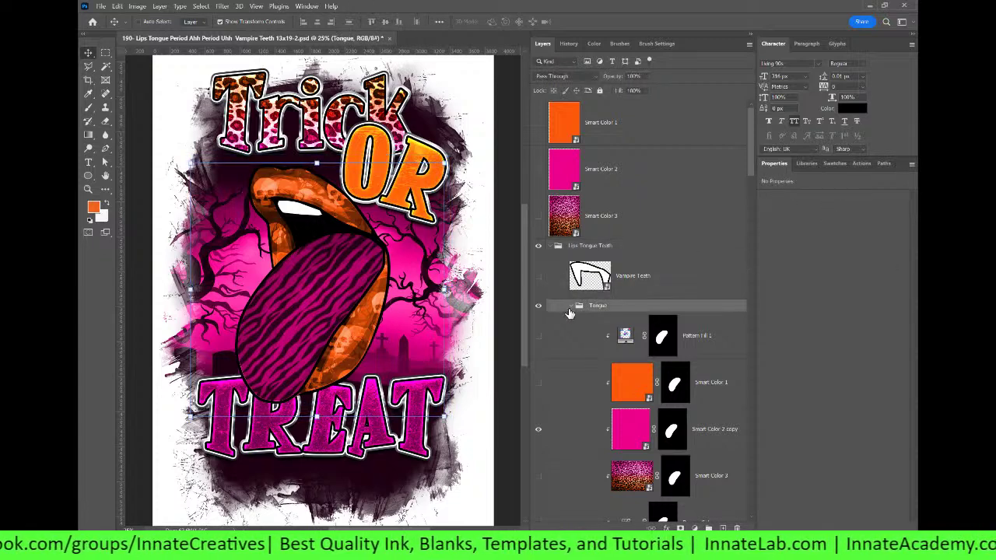
pyautogui.click(572, 307)
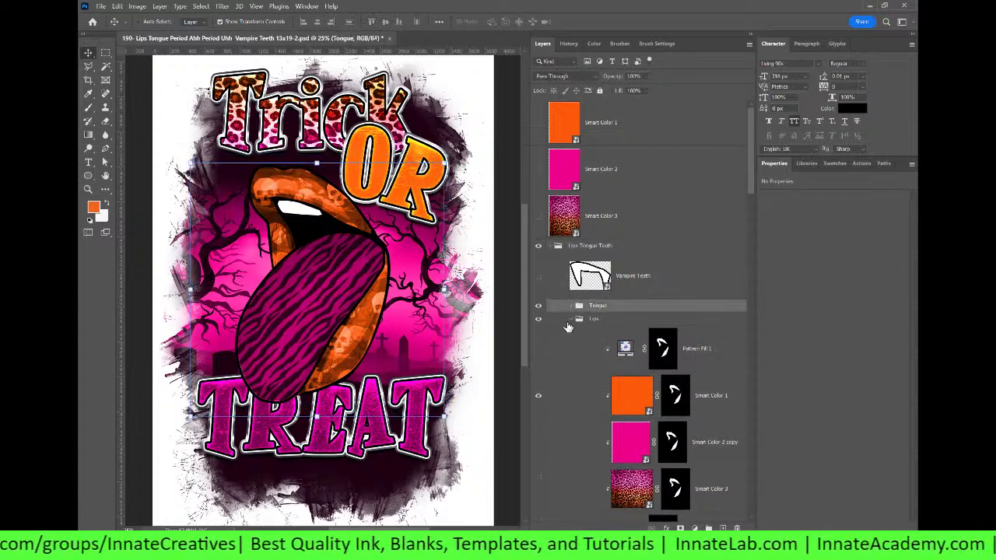
pyautogui.click(572, 319)
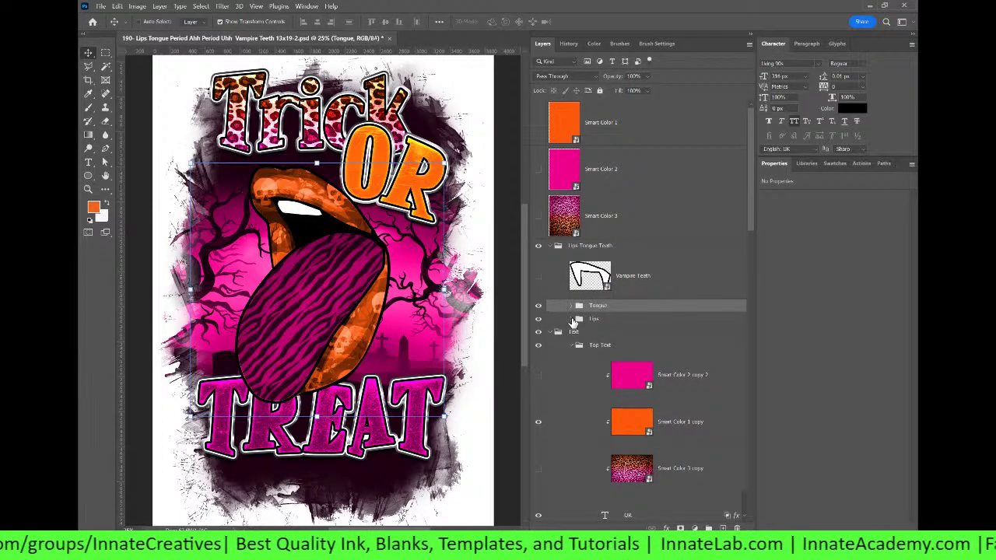
pyautogui.click(612, 333)
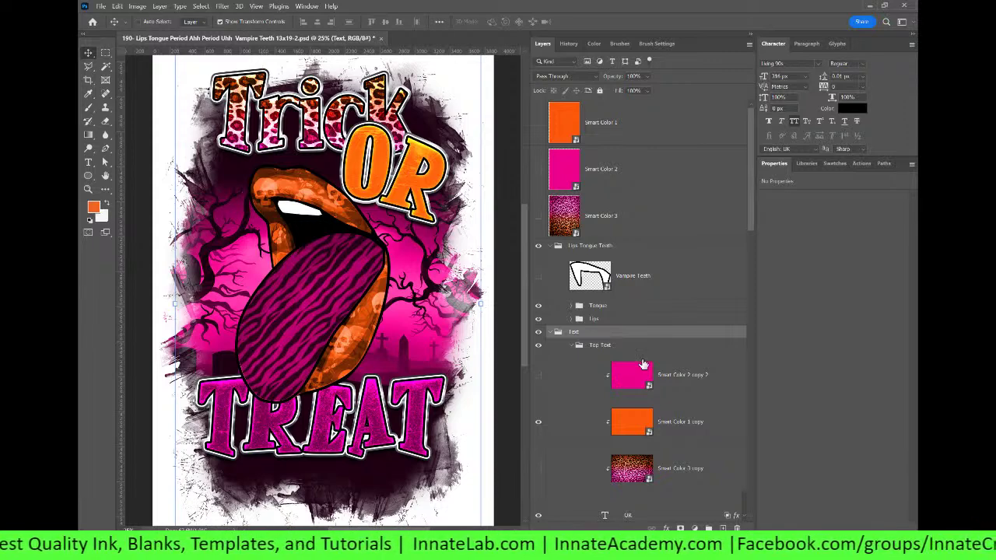
pyautogui.click(552, 335)
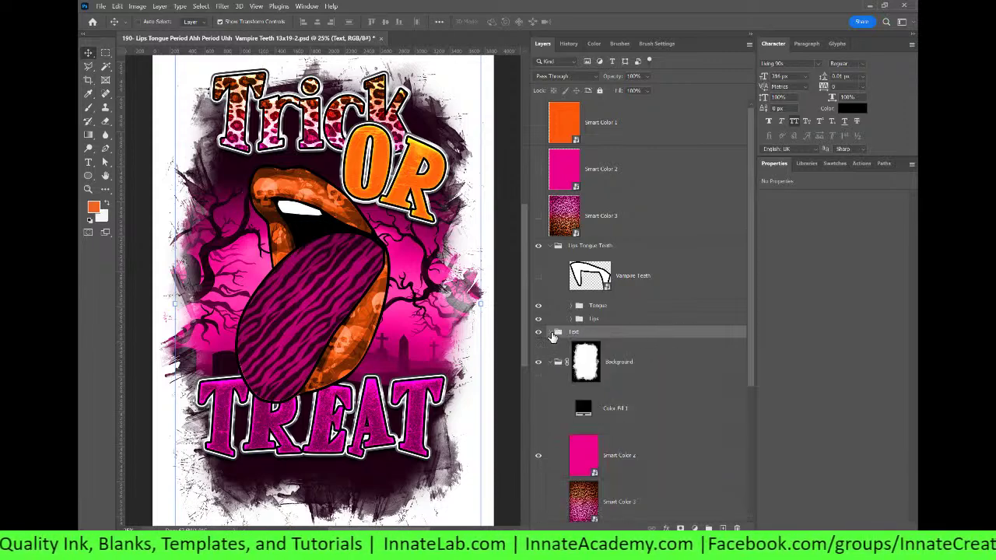
pyautogui.click(551, 363)
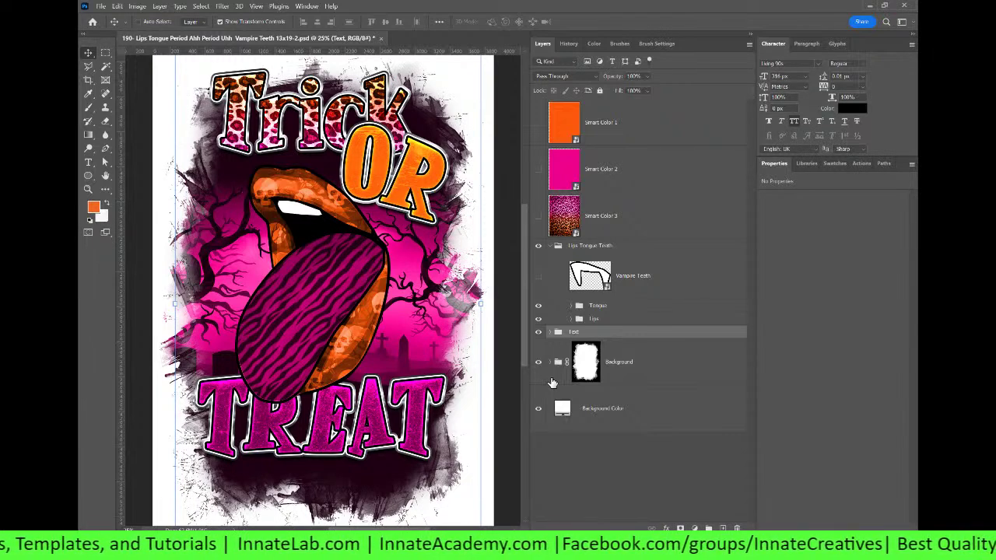
# Step: Compare the design with and without the white Background Color layer, leaving the layer shown, and inspect the distressed edges
pyautogui.click(599, 414)
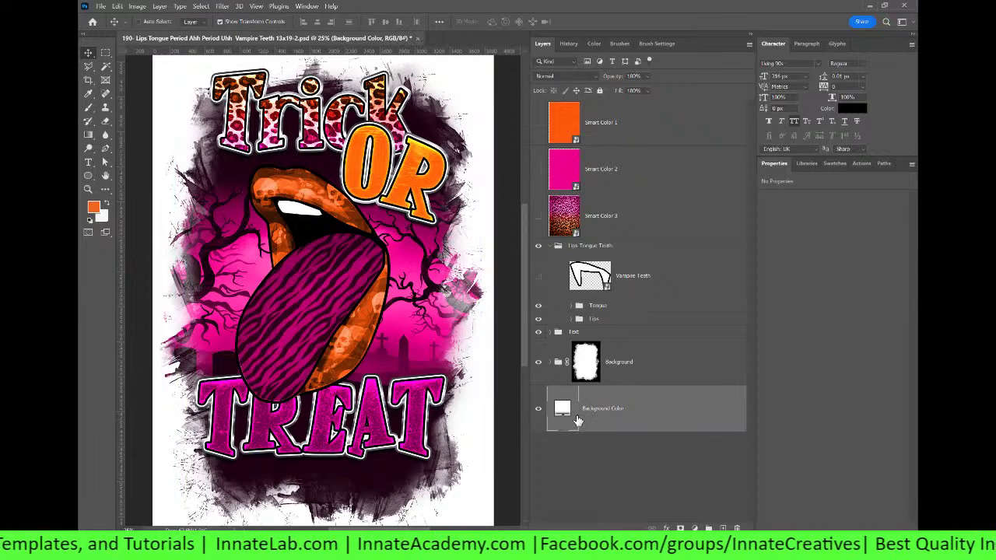
pyautogui.click(537, 404)
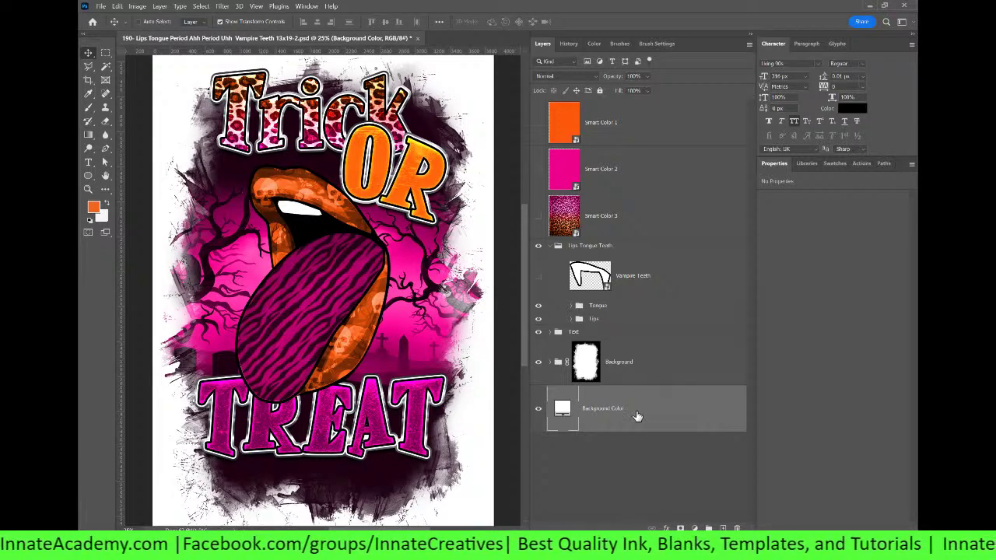
pyautogui.click(538, 410)
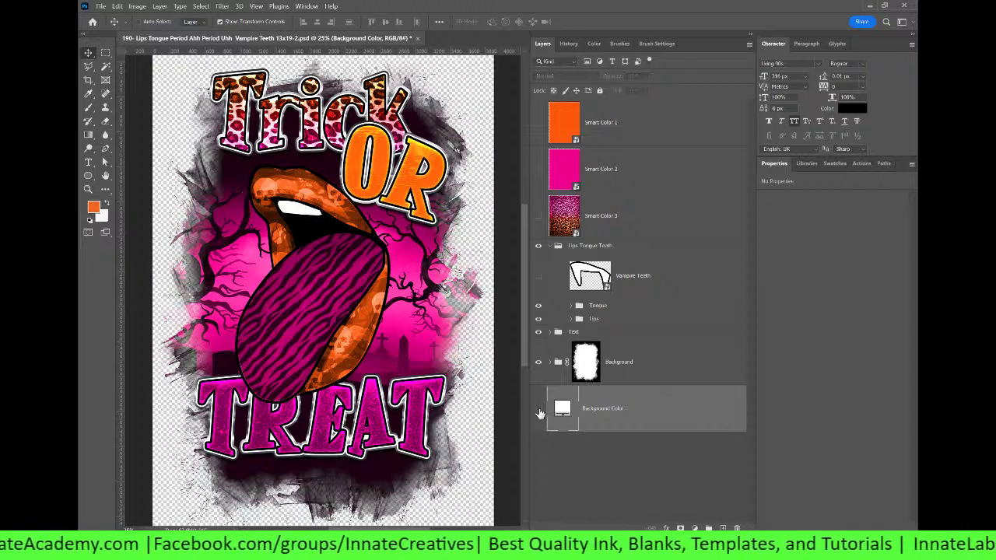
pyautogui.click(538, 409)
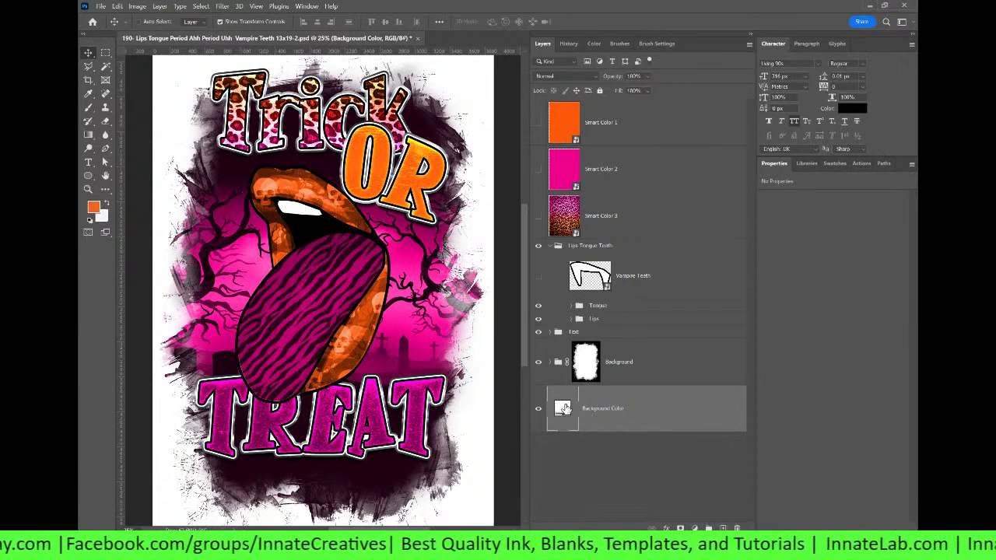
pyautogui.click(538, 414)
pyautogui.click(538, 410)
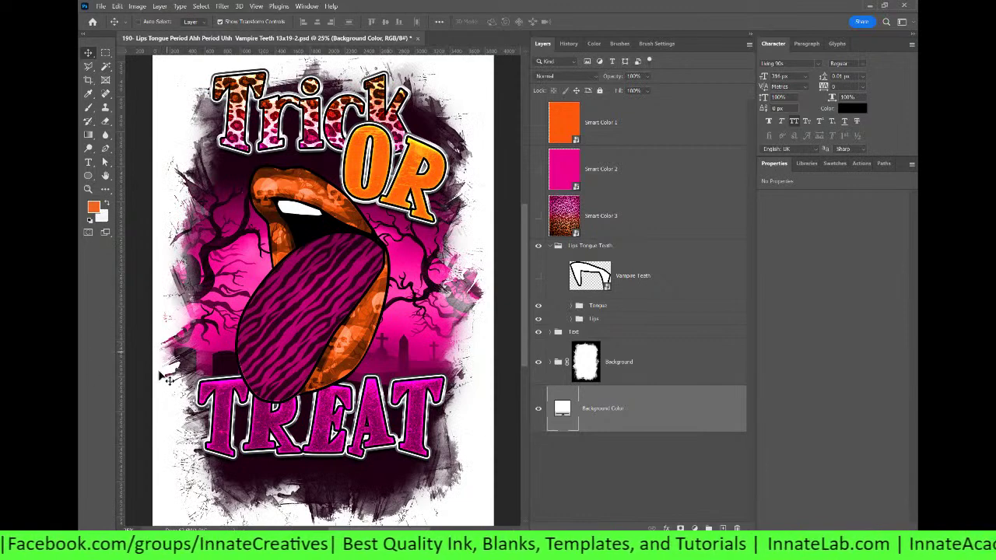
pyautogui.scroll(-2, 201, 471)
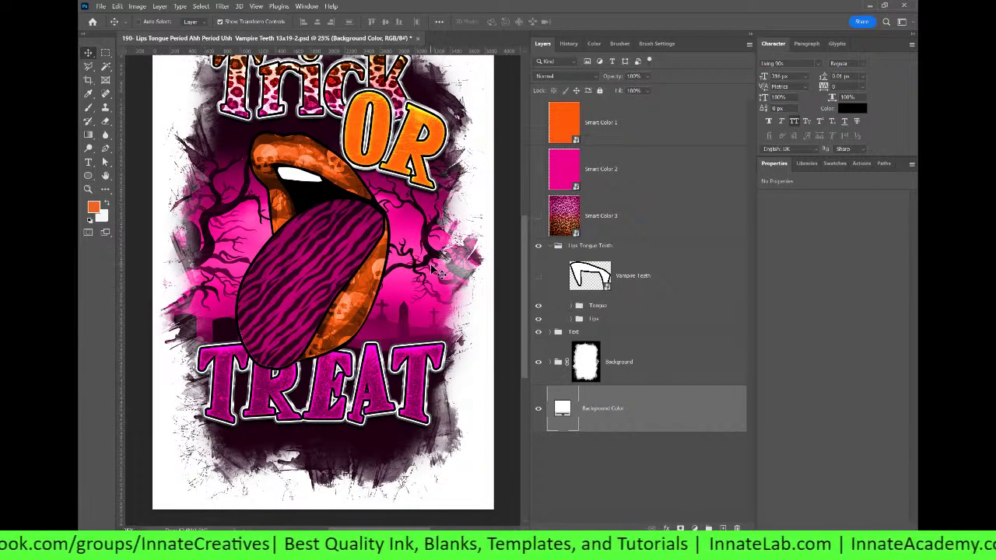
pyautogui.scroll(4, 430, 263)
# Step: Hide the Background Color layer and save a PNG copy of the design in the 190 folder, using the large file size option
pyautogui.click(537, 409)
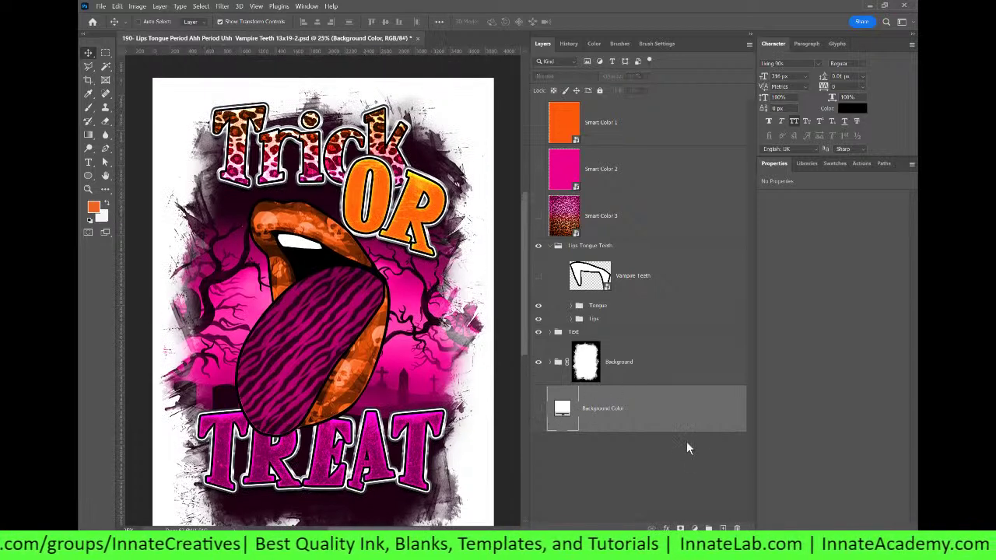
pyautogui.click(101, 6)
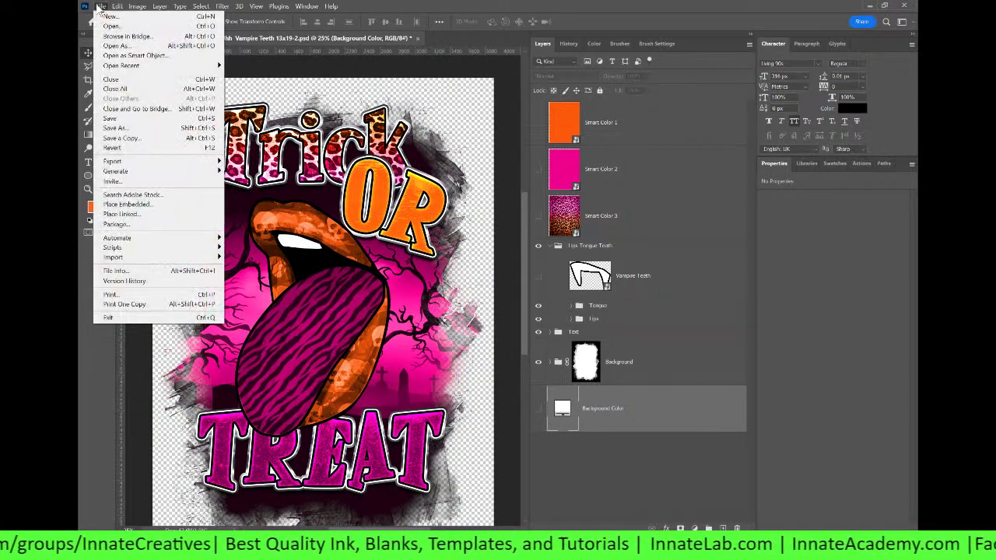
pyautogui.click(135, 140)
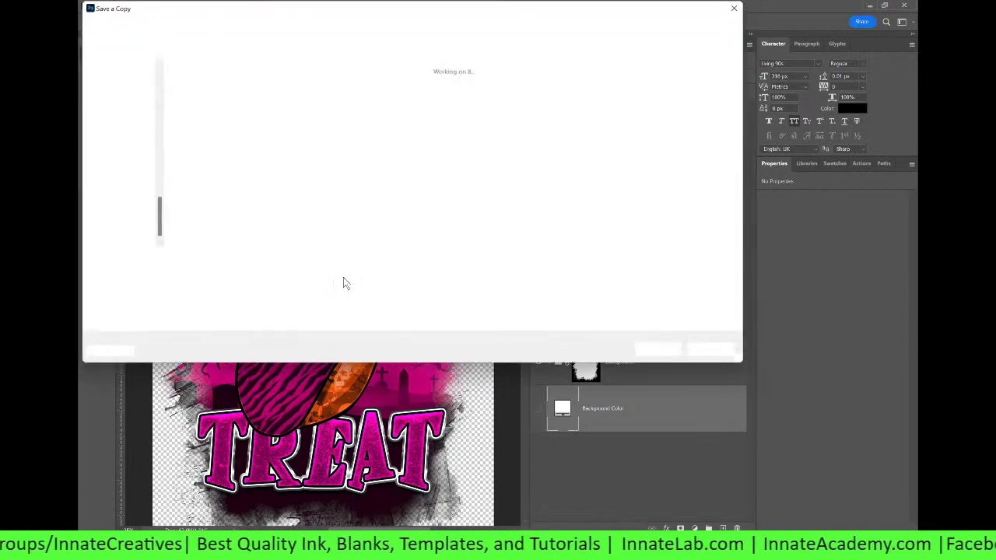
pyautogui.click(295, 273)
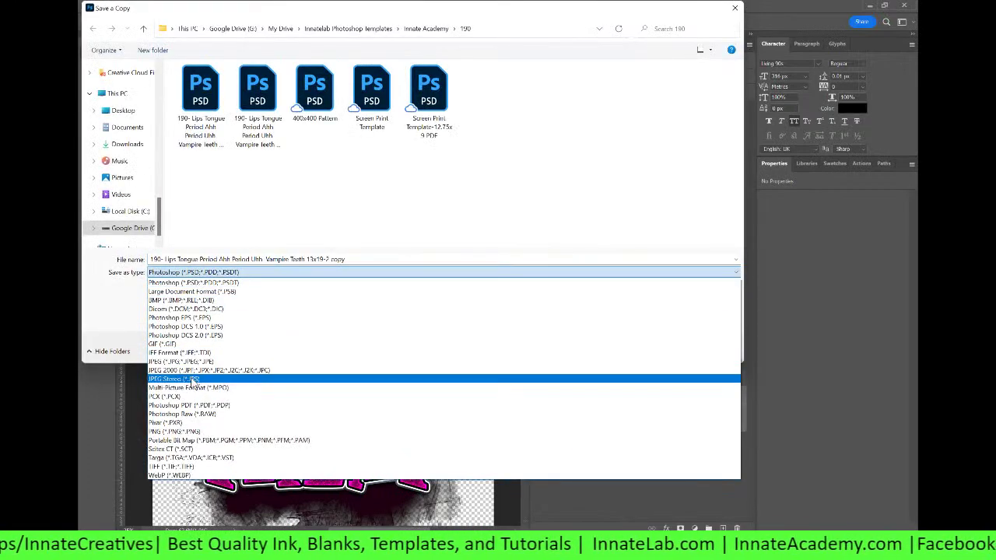
pyautogui.click(187, 432)
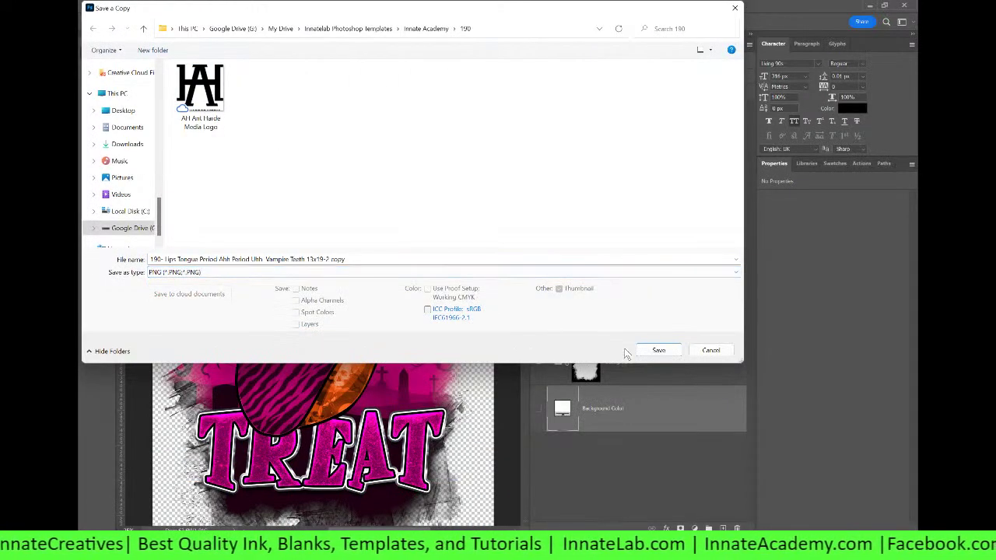
pyautogui.click(649, 352)
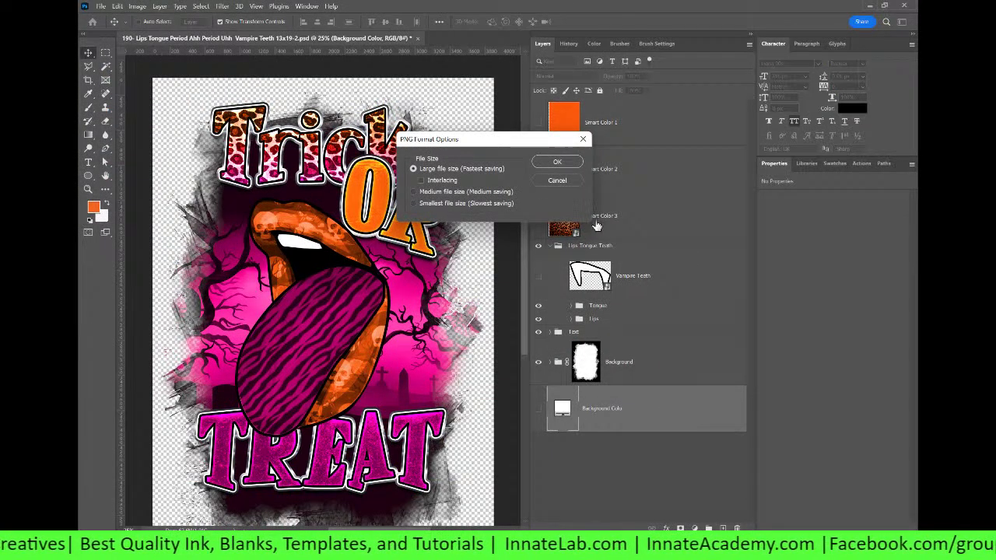
pyautogui.click(561, 163)
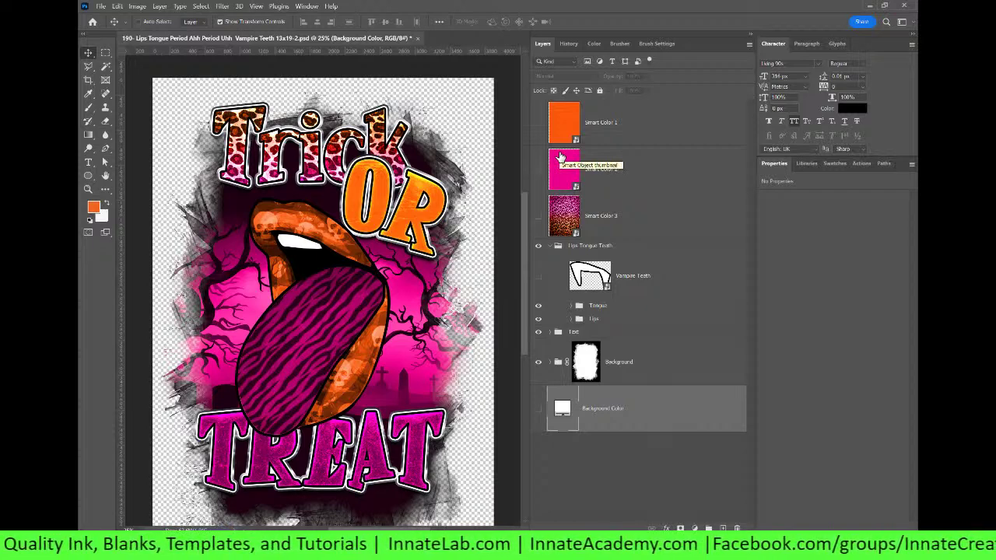
pyautogui.click(661, 189)
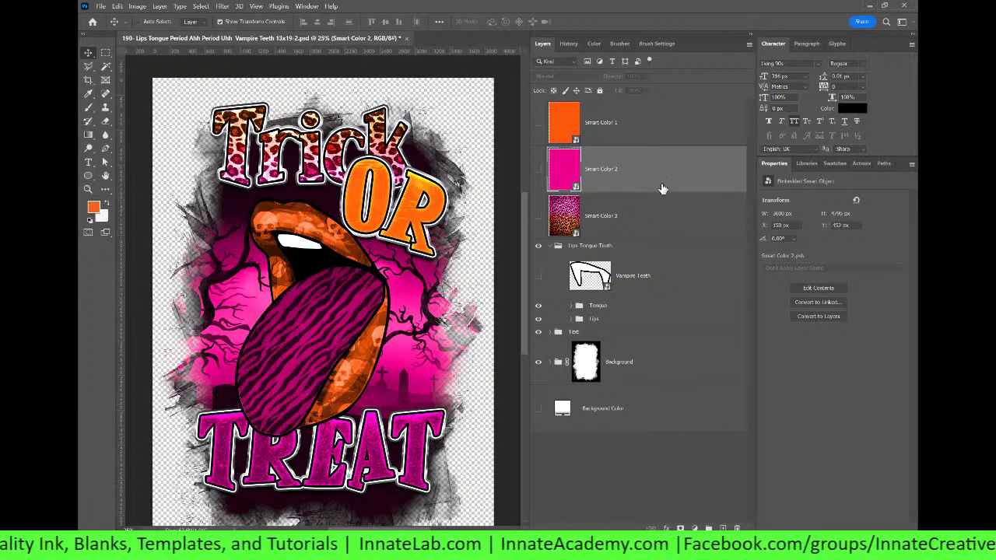
pyautogui.click(652, 223)
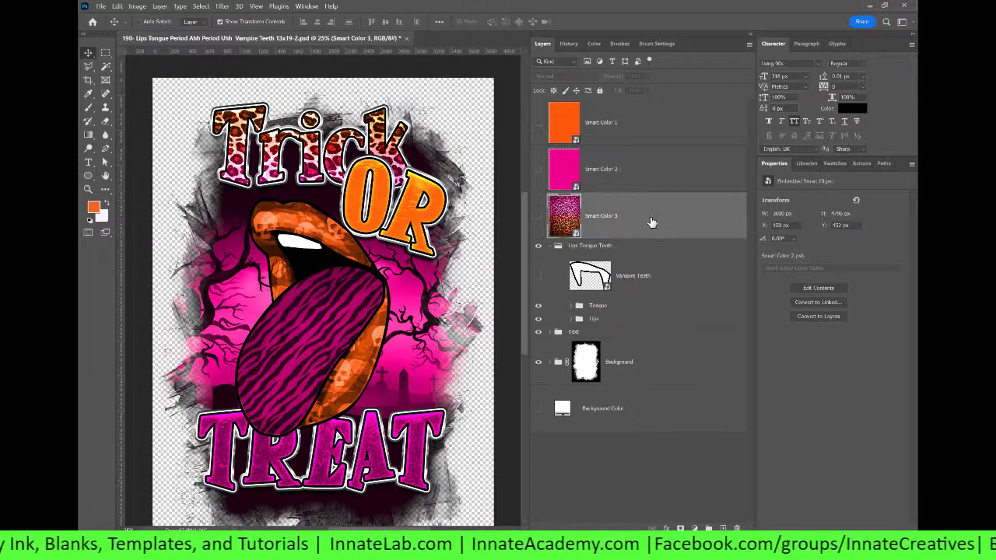